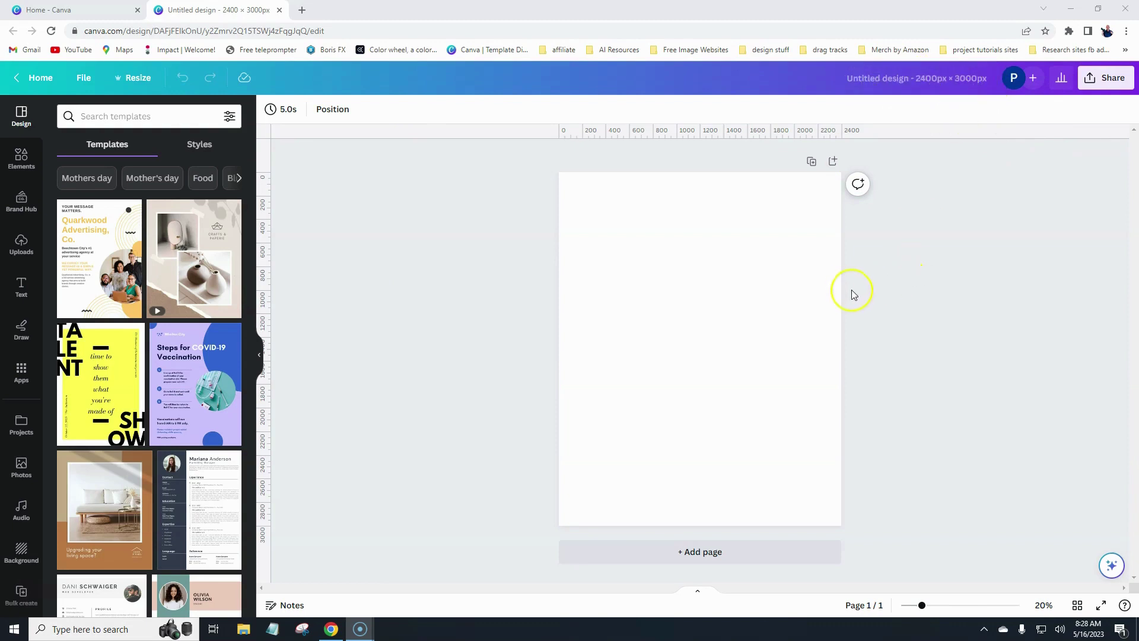
Search the templates for "photo collage polaroid".
{"action": "left_click", "coordinate": [640, 319]}
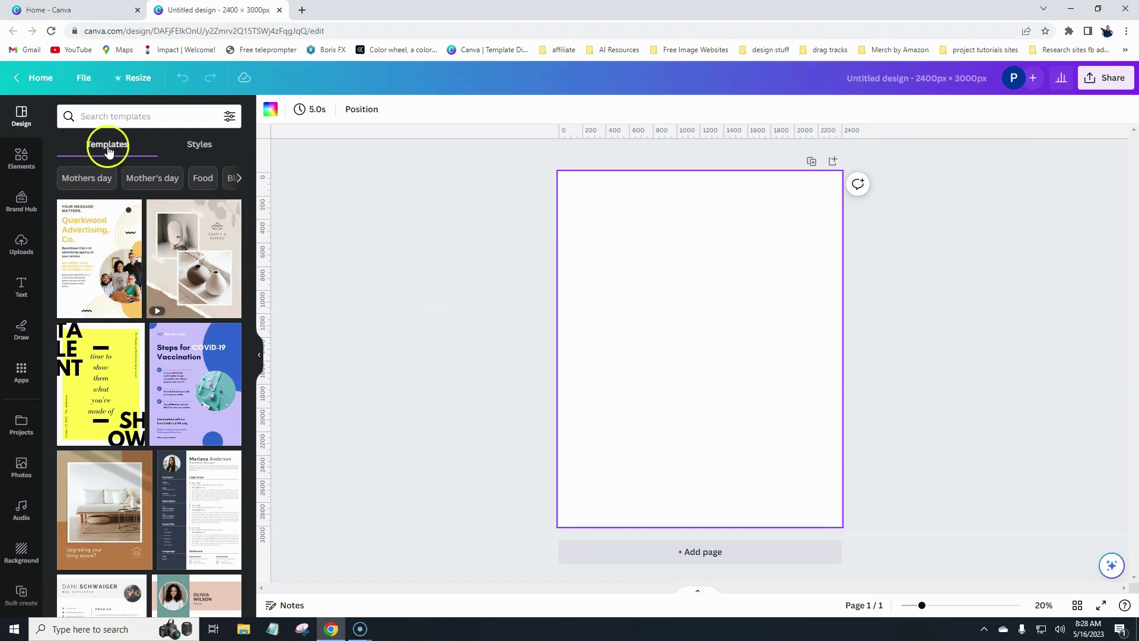
{"action": "left_click", "coordinate": [108, 117]}
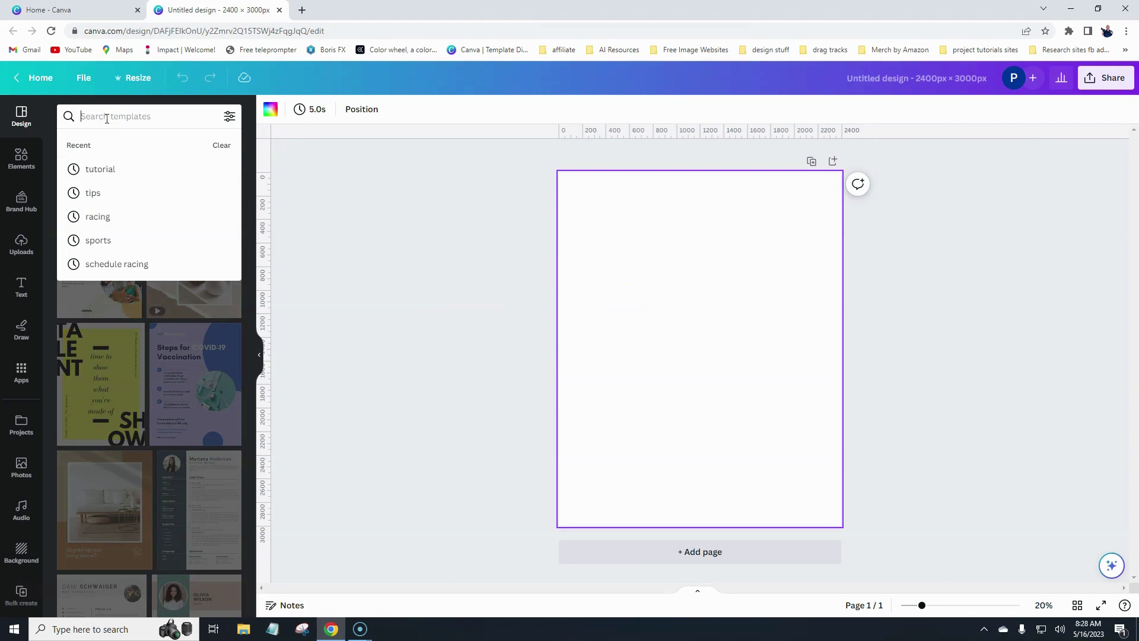
{"action": "type", "text": "phot"}
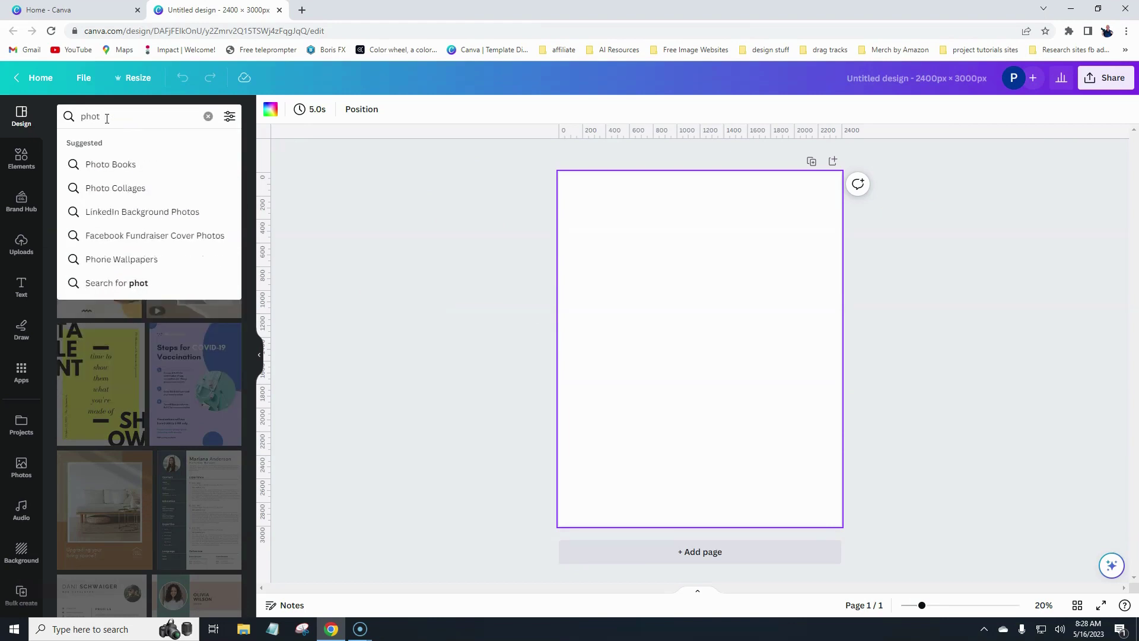
{"action": "type", "text": "o collage"}
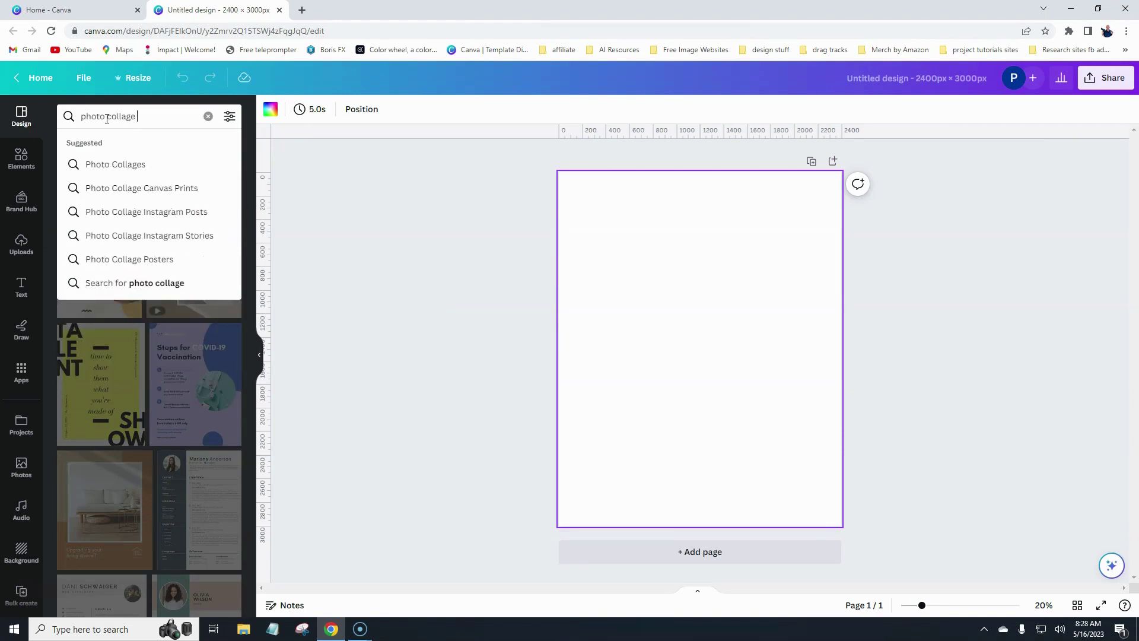
{"action": "type", "text": " polaroid"}
{"action": "key", "text": "Return"}
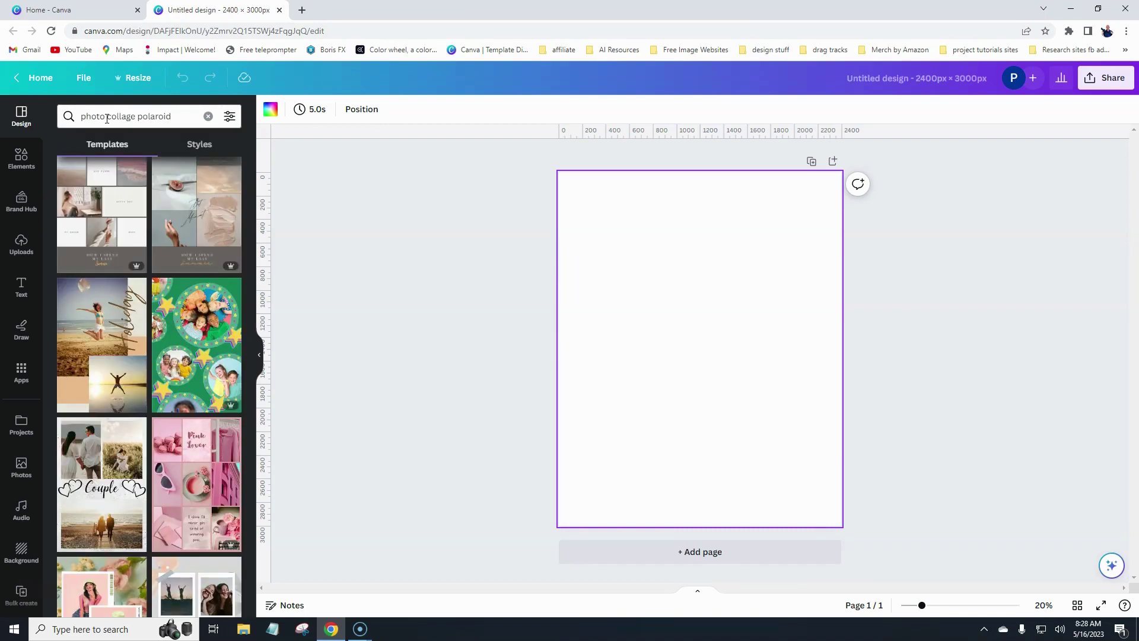
Apply the "Vintage Polaroid Moodboard Portrait Photo Collage" template from the results to the blank page.
{"action": "scroll", "coordinate": [122, 304], "scroll_direction": "down", "scroll_amount": 2}
{"action": "scroll", "coordinate": [121, 304], "scroll_direction": "down", "scroll_amount": 5}
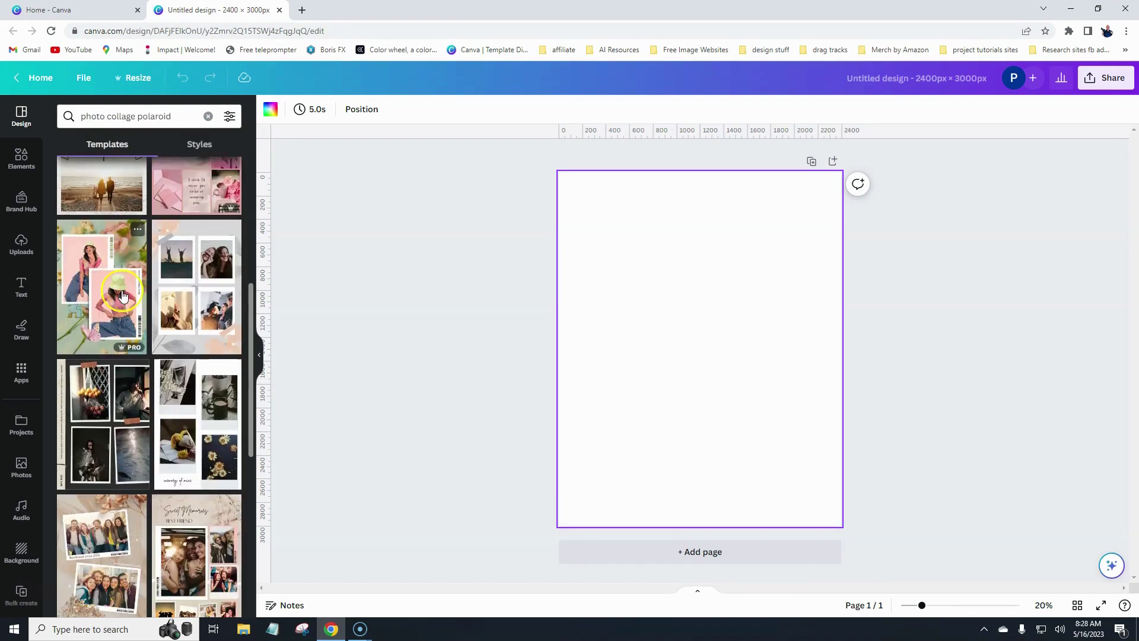
{"action": "scroll", "coordinate": [175, 303], "scroll_direction": "down", "scroll_amount": 1}
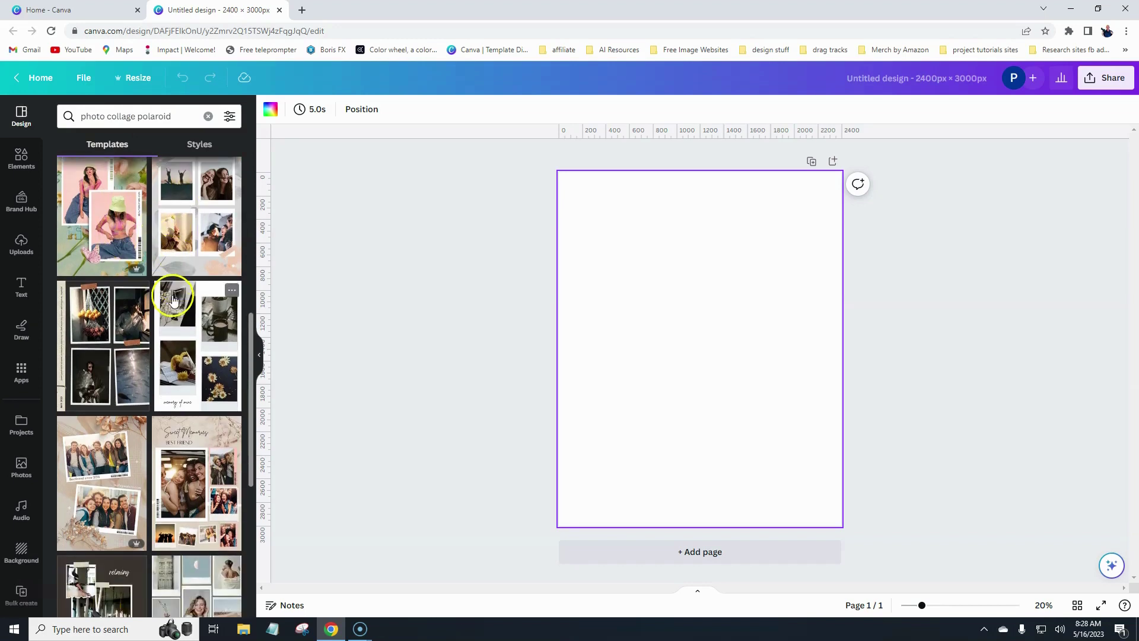
{"action": "scroll", "coordinate": [97, 325], "scroll_direction": "down", "scroll_amount": 2}
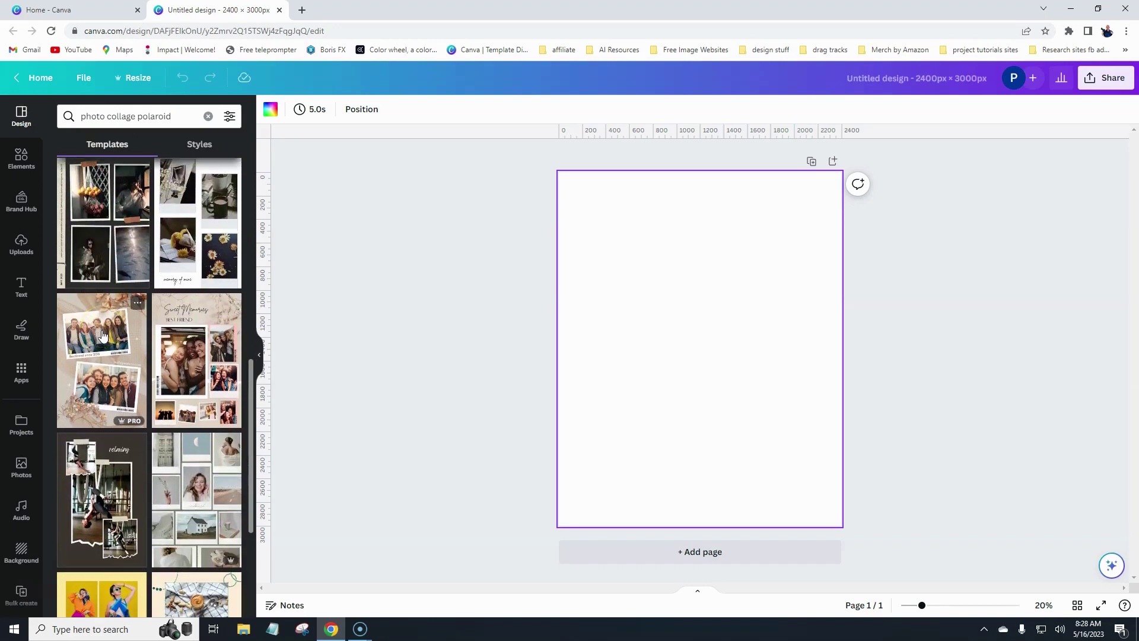
{"action": "scroll", "coordinate": [102, 335], "scroll_direction": "down", "scroll_amount": 2}
{"action": "scroll", "coordinate": [102, 335], "scroll_direction": "down", "scroll_amount": 1}
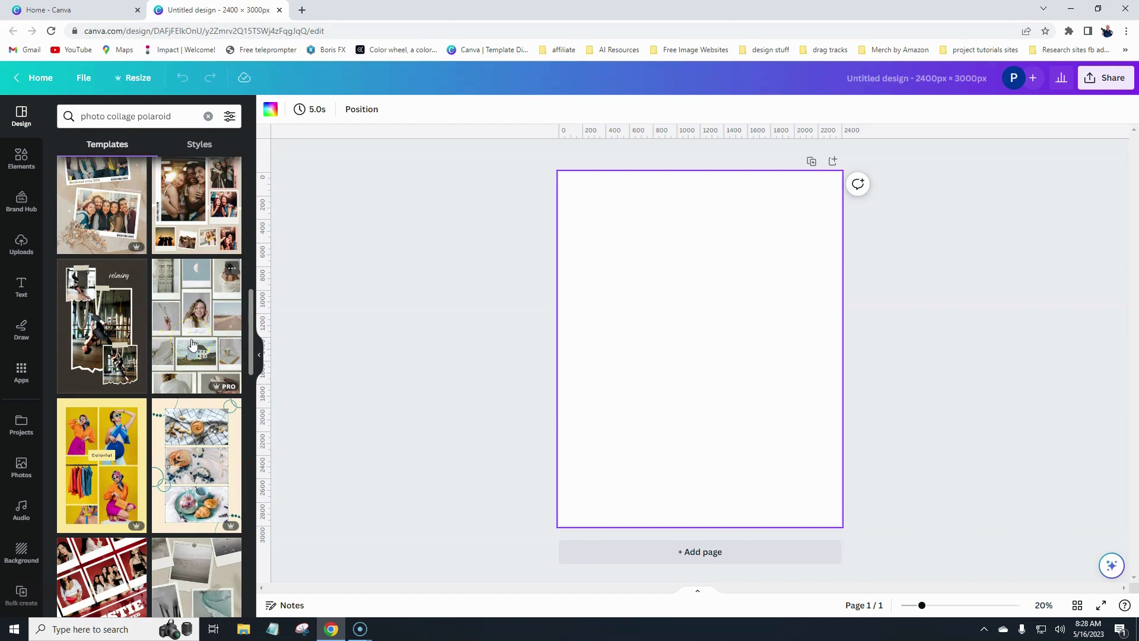
{"action": "scroll", "coordinate": [192, 344], "scroll_direction": "down", "scroll_amount": 1}
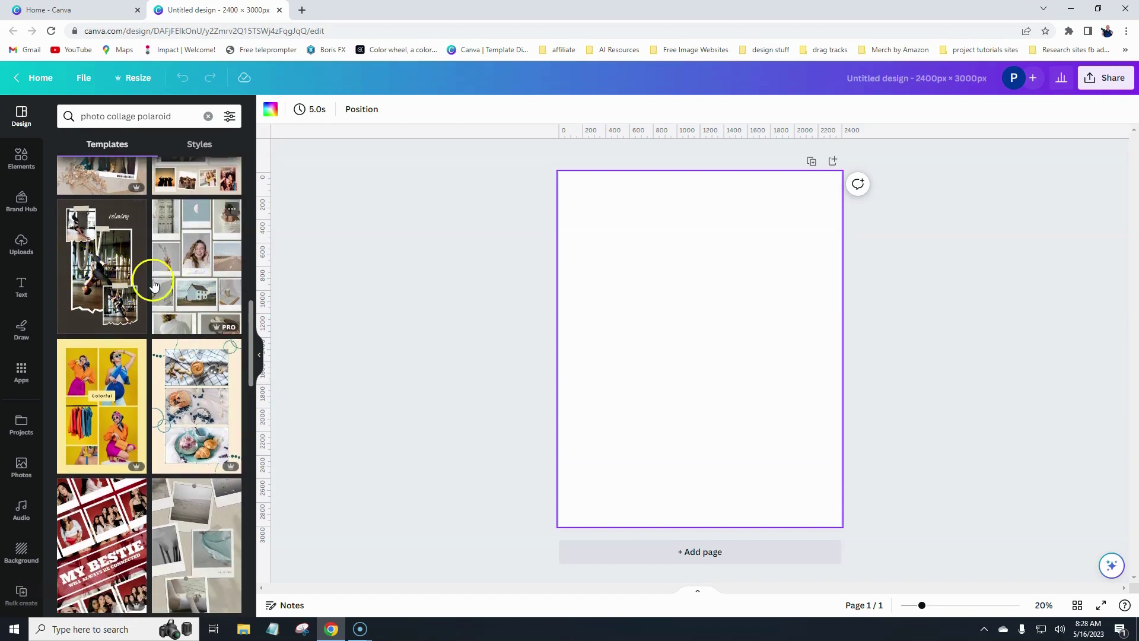
{"action": "scroll", "coordinate": [151, 287], "scroll_direction": "down", "scroll_amount": 4}
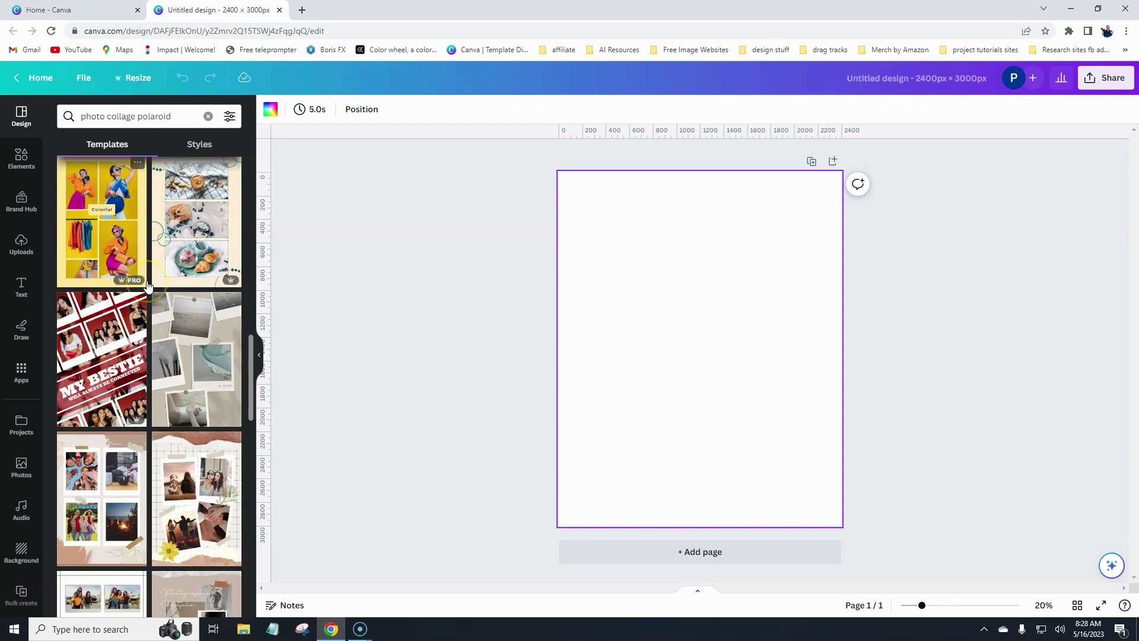
{"action": "left_click", "coordinate": [189, 305]}
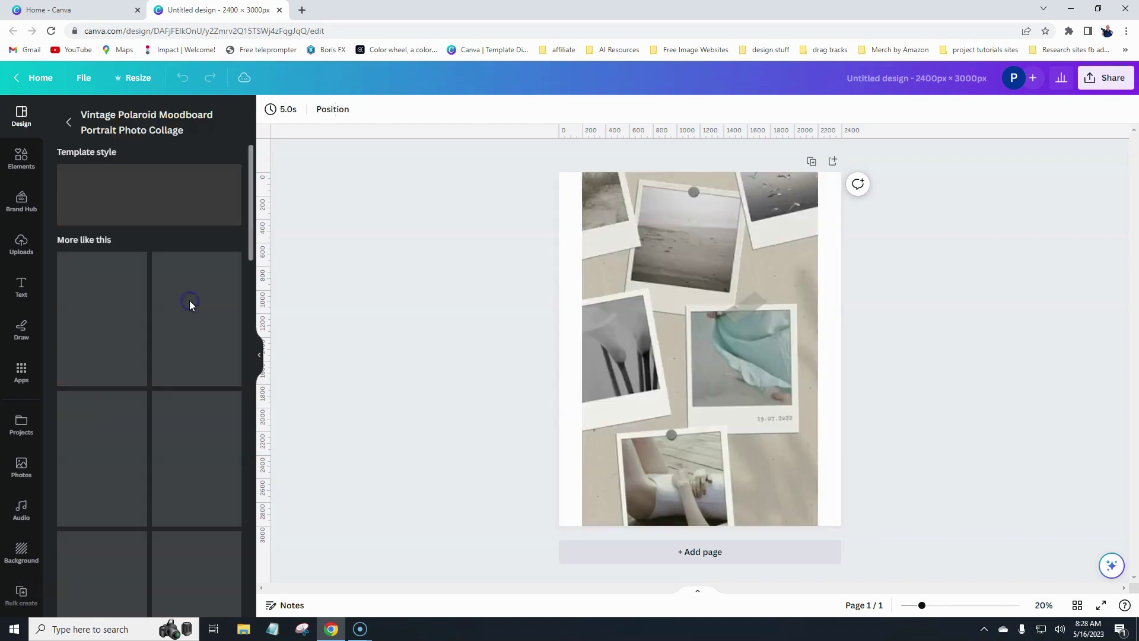
{"action": "left_click", "coordinate": [674, 362]}
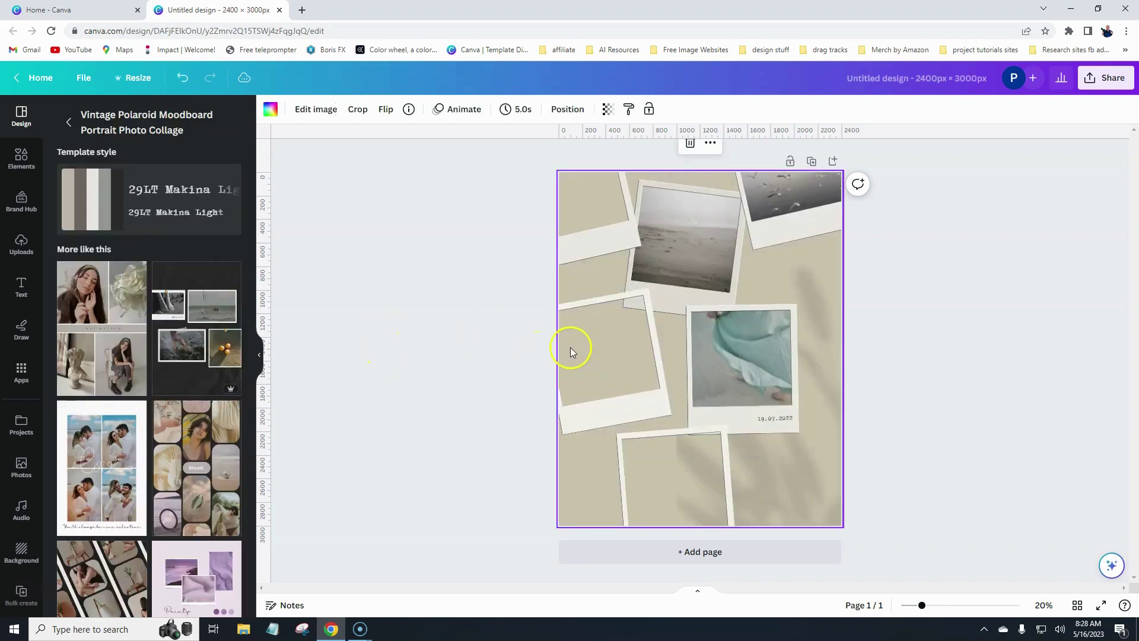
{"action": "left_click", "coordinate": [456, 349]}
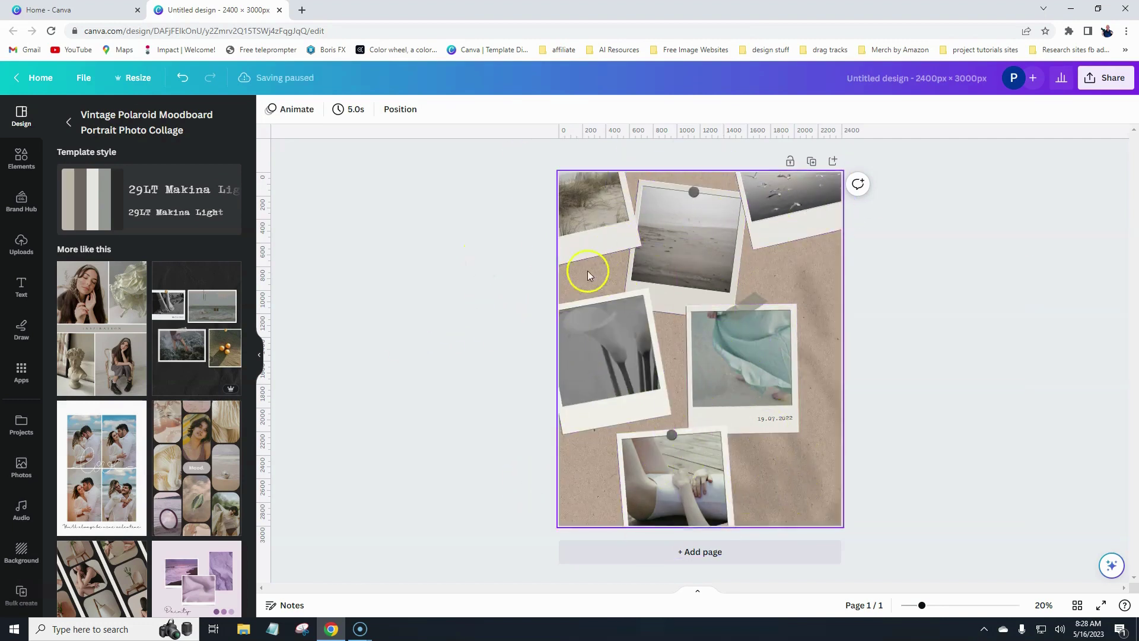
{"action": "left_click", "coordinate": [581, 219]}
{"action": "left_click", "coordinate": [810, 183]}
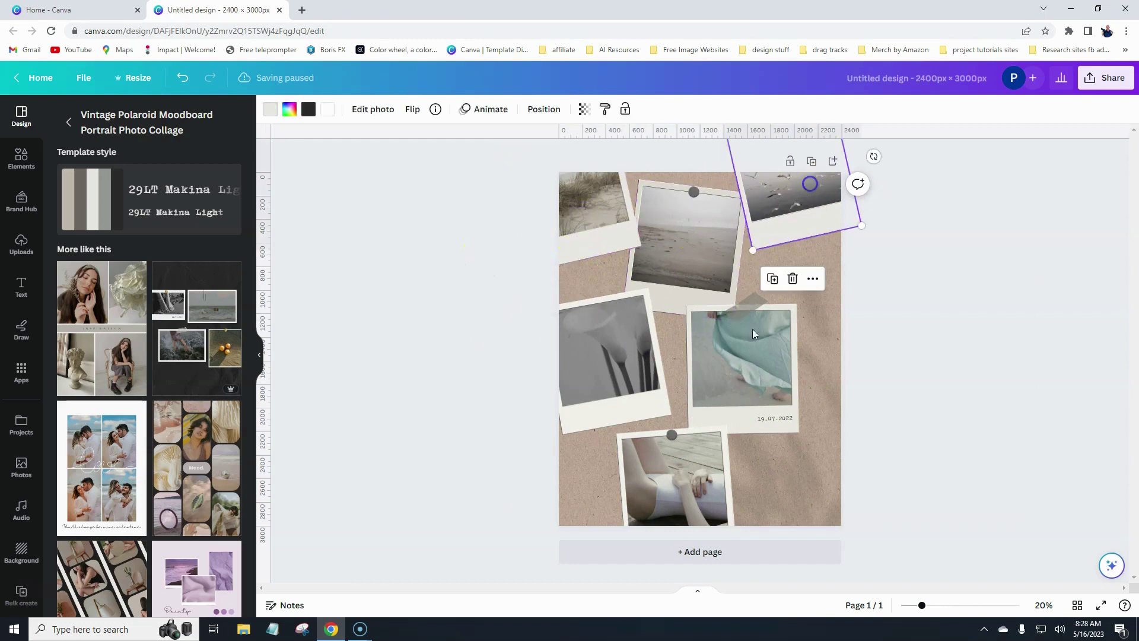
{"action": "left_click", "coordinate": [446, 327]}
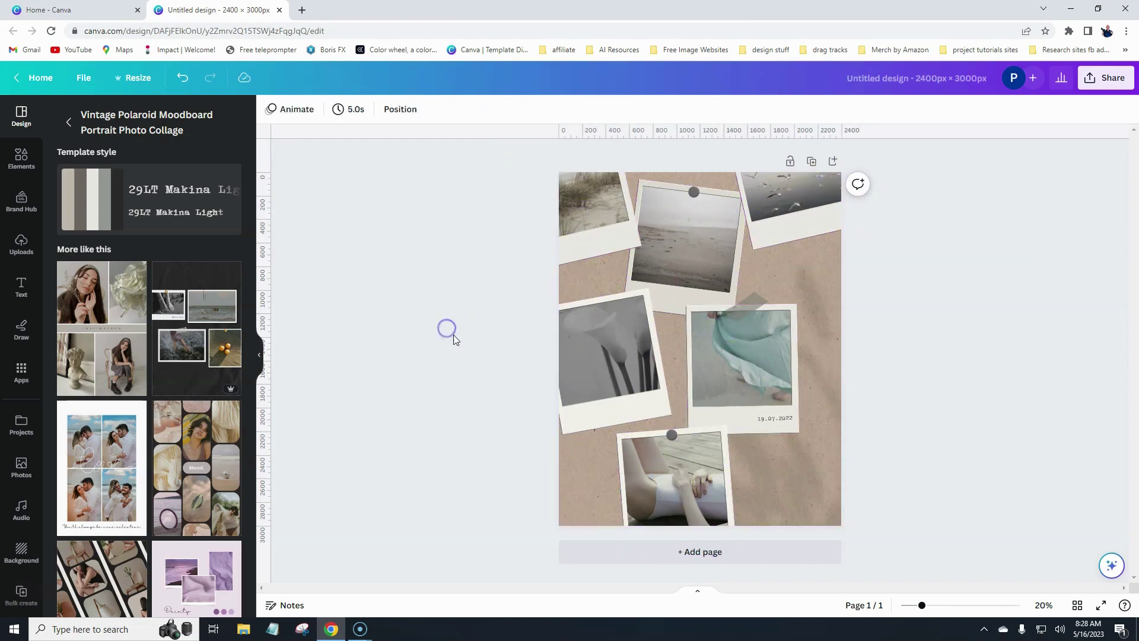
Shift the beach photo to the right inside the top-left Polaroid frame of the collage so the woman shows.
{"action": "left_click", "coordinate": [589, 193]}
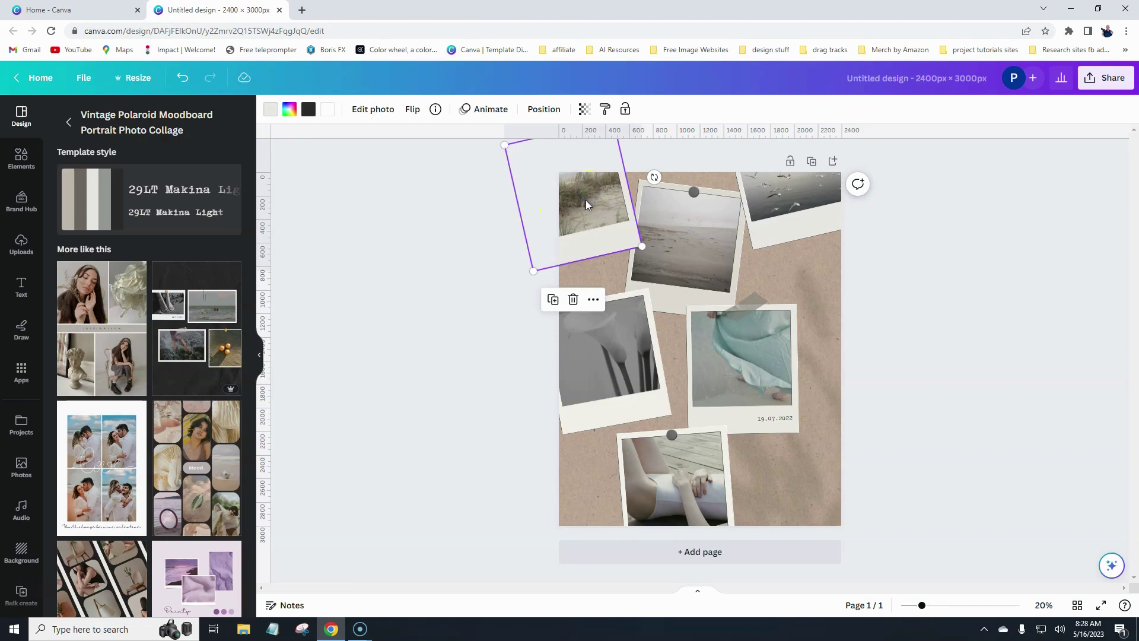
{"action": "double_click", "coordinate": [586, 201]}
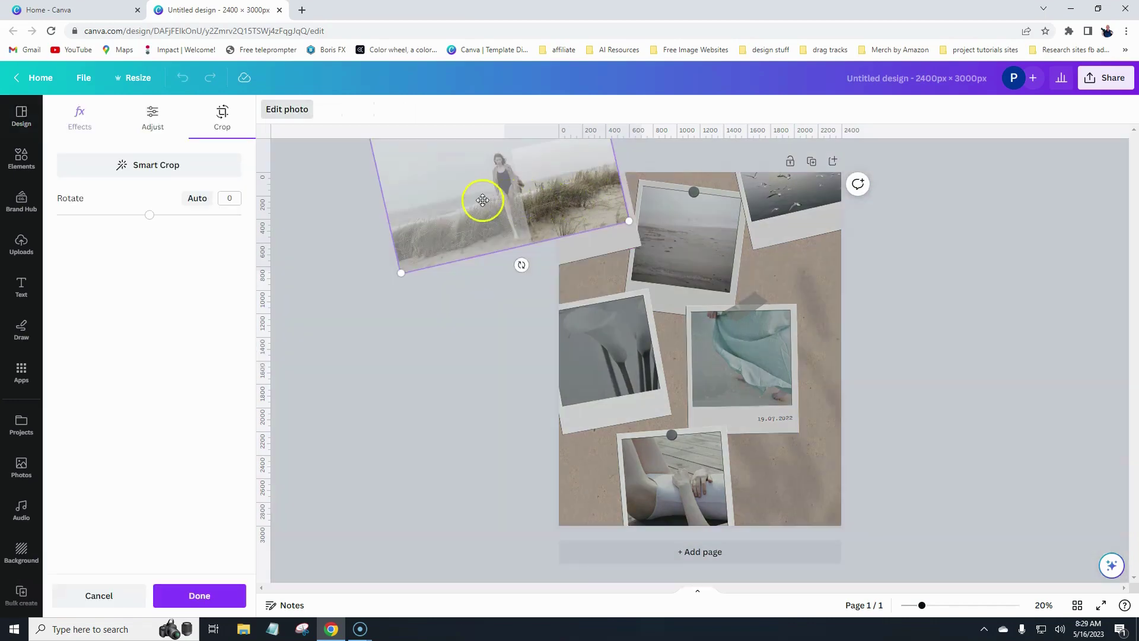
{"action": "left_click_drag", "start_coordinate": [482, 201], "coordinate": [544, 212]}
{"action": "left_click", "coordinate": [455, 330]}
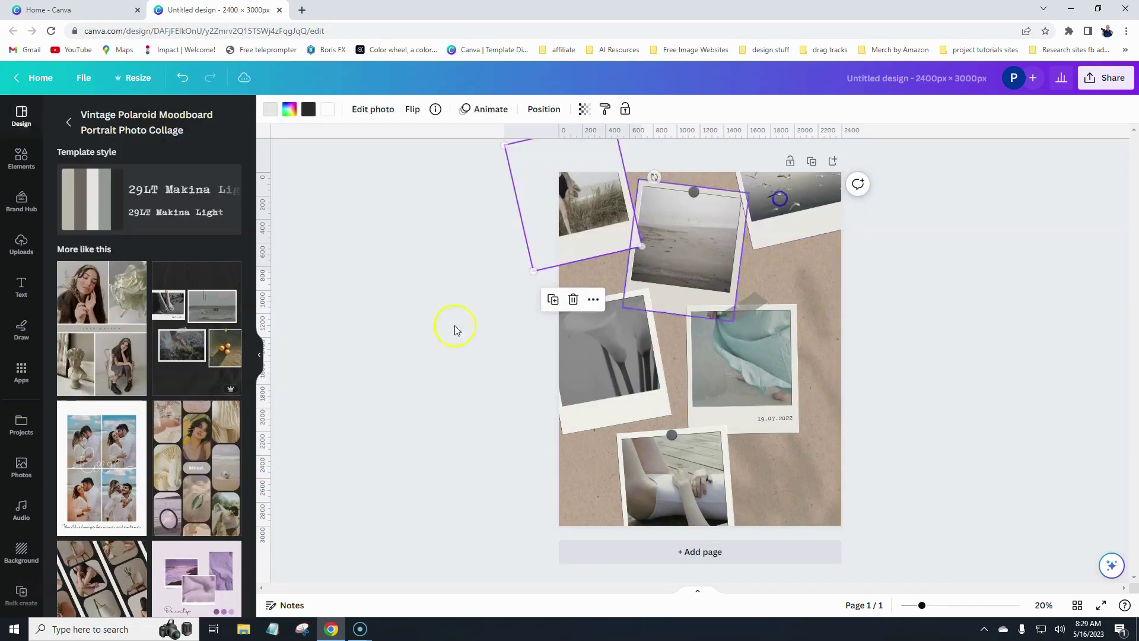
{"action": "left_click", "coordinate": [420, 343]}
Delete only the images from the three Polaroids along the top of the collage, keeping their frames.
{"action": "left_click", "coordinate": [586, 201]}
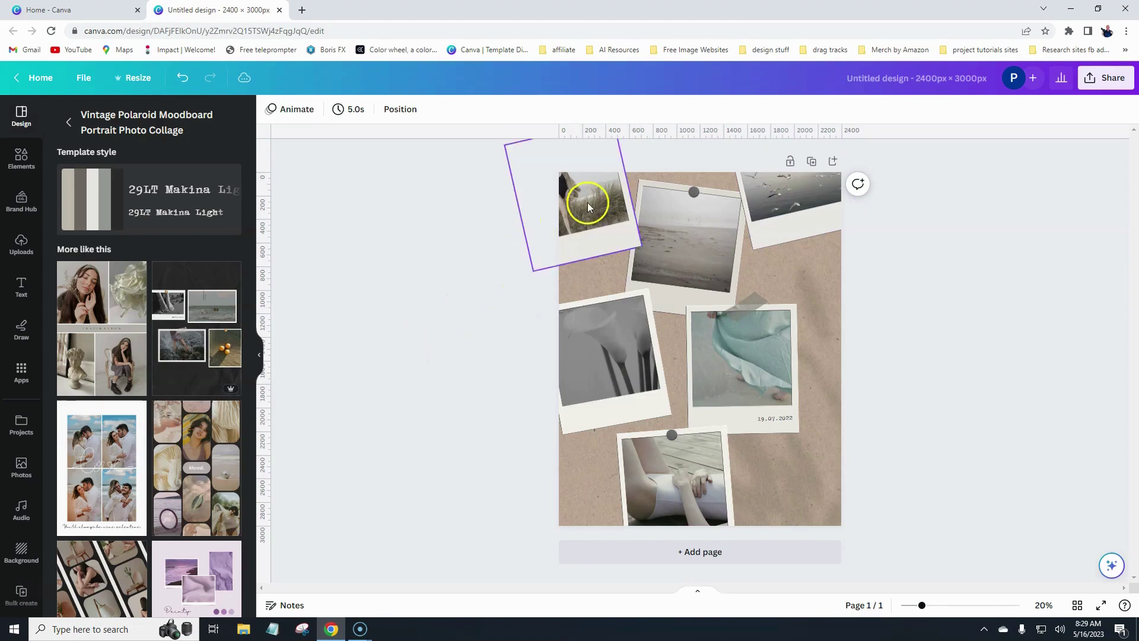
{"action": "left_click", "coordinate": [574, 301]}
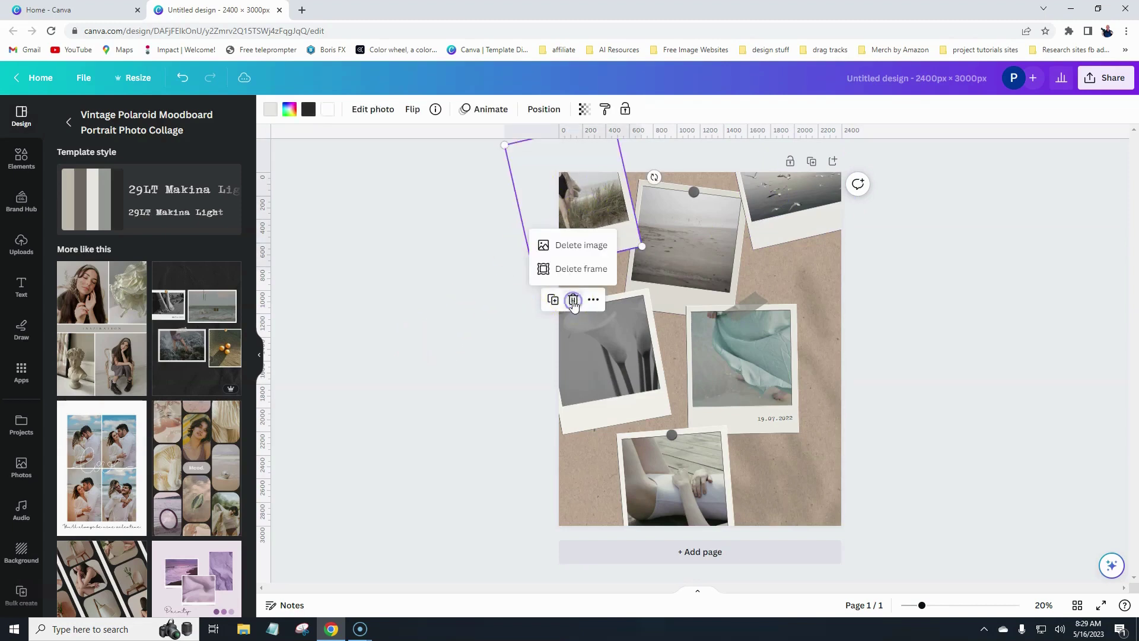
{"action": "left_click", "coordinate": [573, 244]}
{"action": "left_click", "coordinate": [675, 244]}
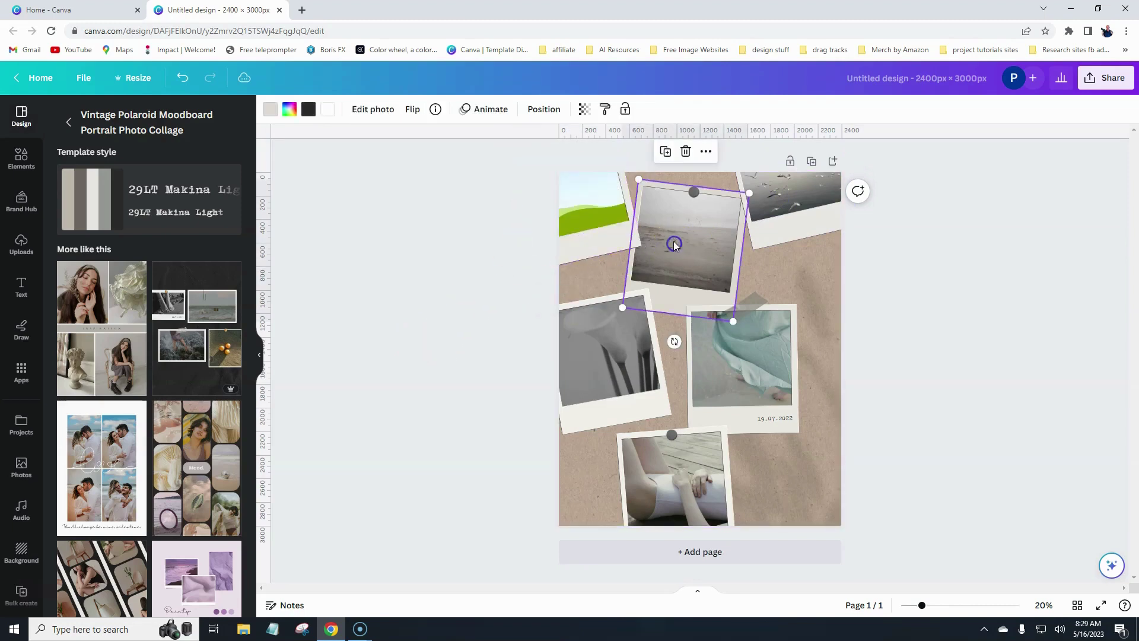
{"action": "left_click", "coordinate": [685, 151]}
{"action": "left_click", "coordinate": [694, 182]}
{"action": "left_click", "coordinate": [788, 191]}
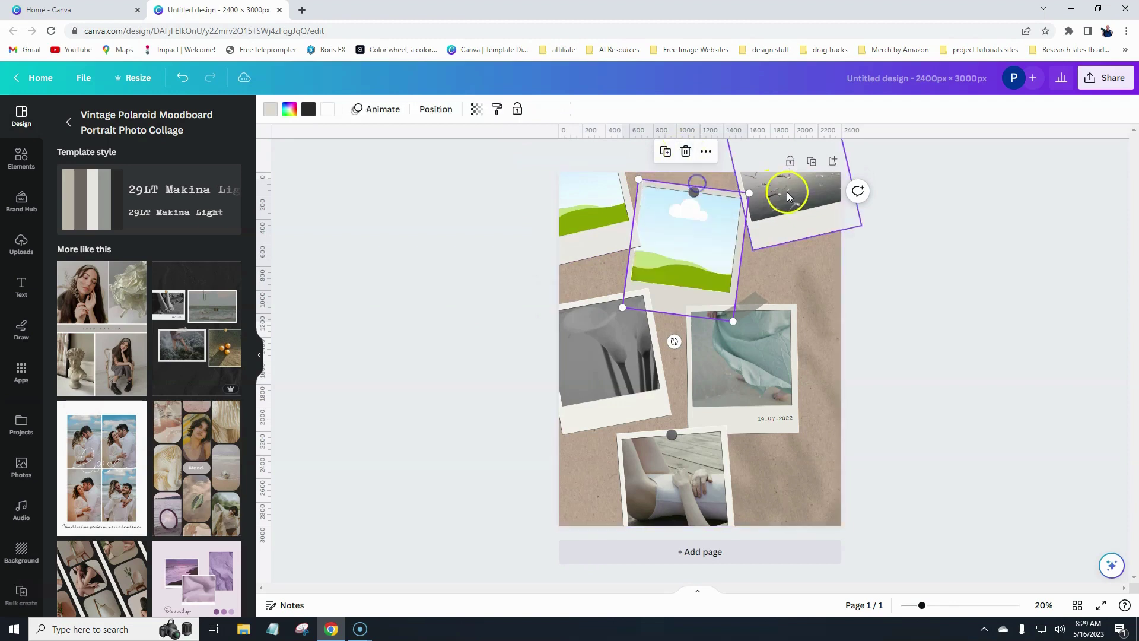
{"action": "left_click", "coordinate": [793, 279]}
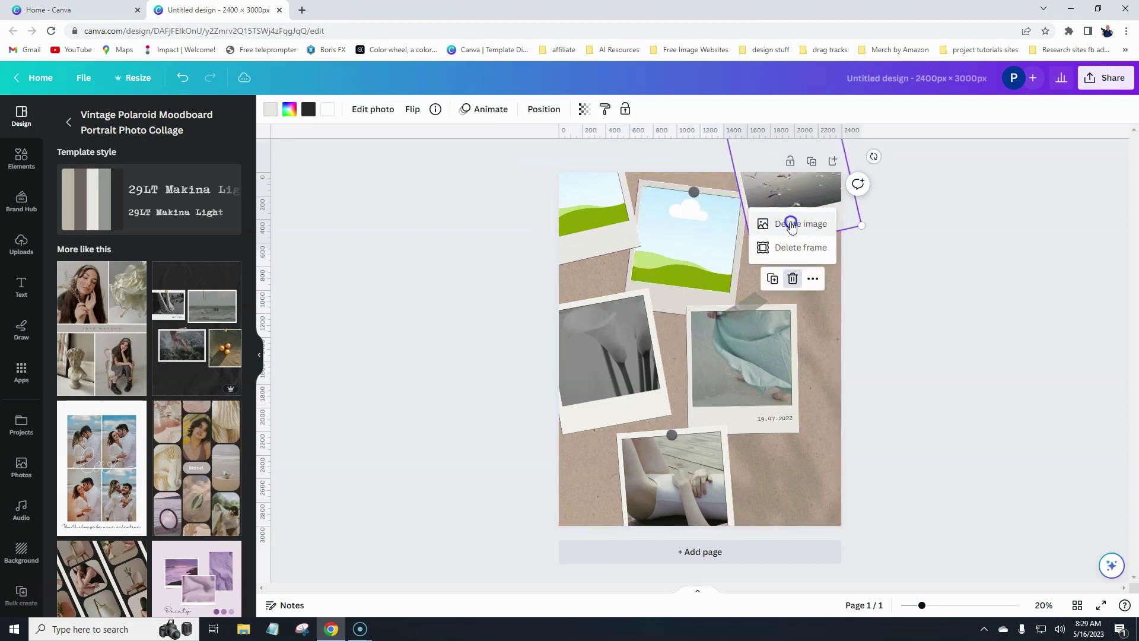
{"action": "left_click", "coordinate": [792, 221]}
{"action": "left_click", "coordinate": [602, 364]}
{"action": "left_click", "coordinate": [604, 259]}
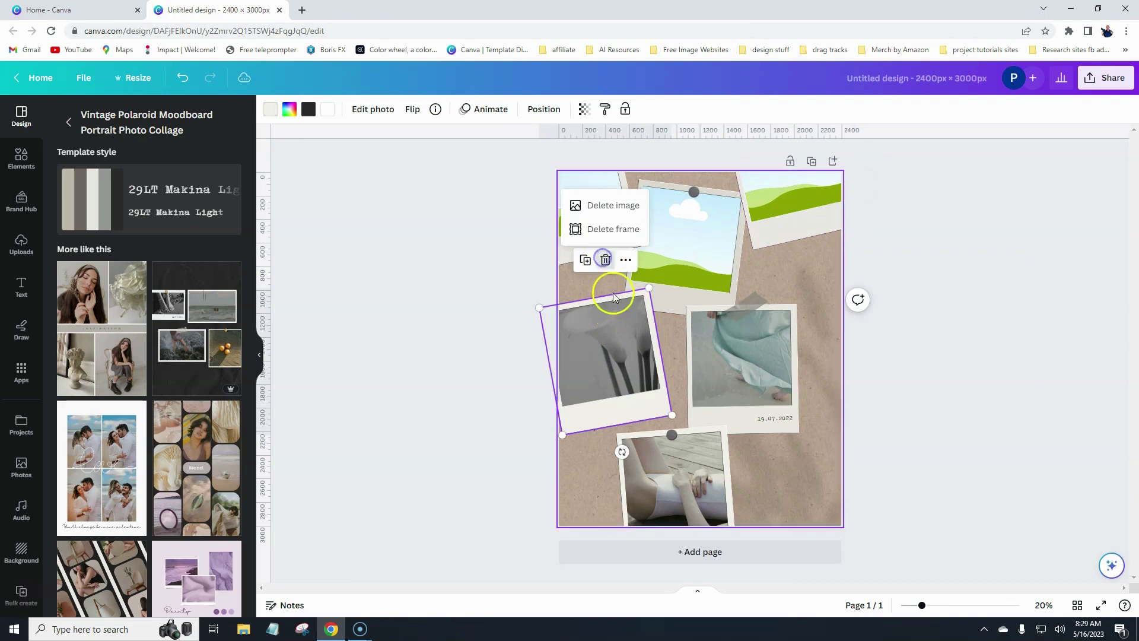
{"action": "left_click", "coordinate": [617, 232]}
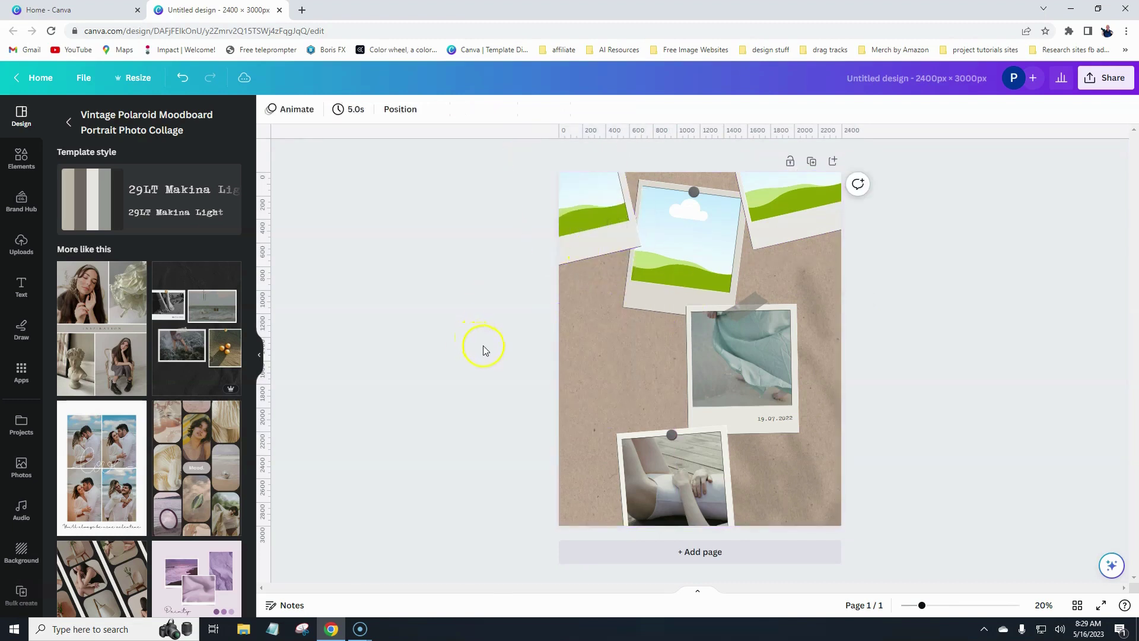
{"action": "key", "text": "ctrl+z"}
Delete only the images from the middle-left, middle-right and bottom Polaroids of the collage, keeping their frames.
{"action": "left_click", "coordinate": [604, 337]}
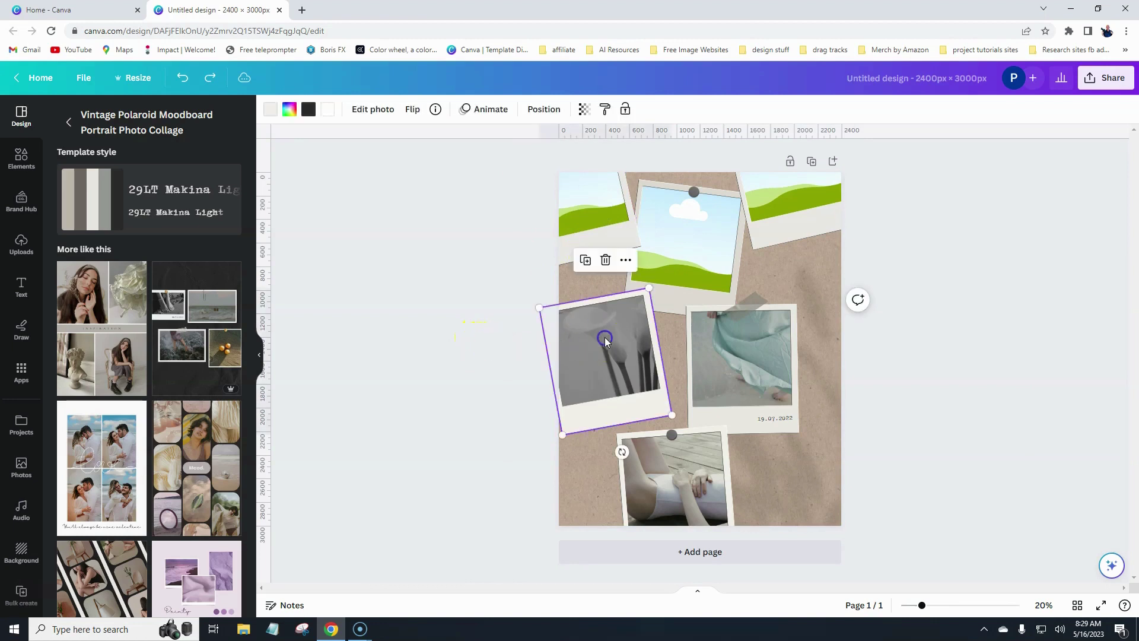
{"action": "left_click", "coordinate": [605, 260]}
{"action": "left_click", "coordinate": [611, 207]}
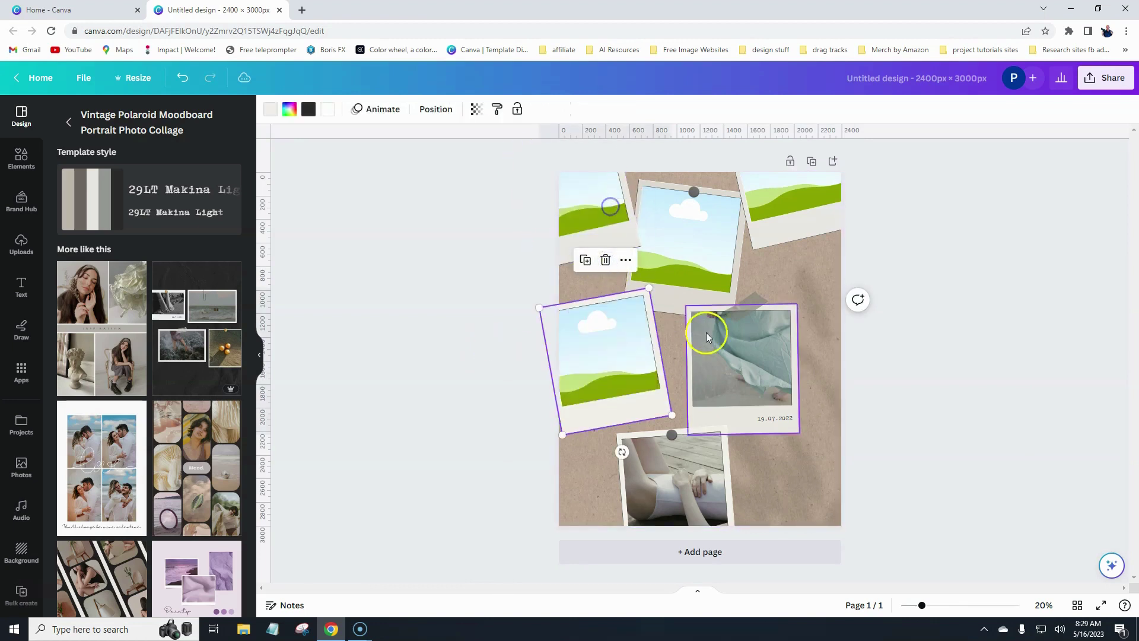
{"action": "left_click", "coordinate": [728, 339]}
{"action": "left_click", "coordinate": [742, 275]}
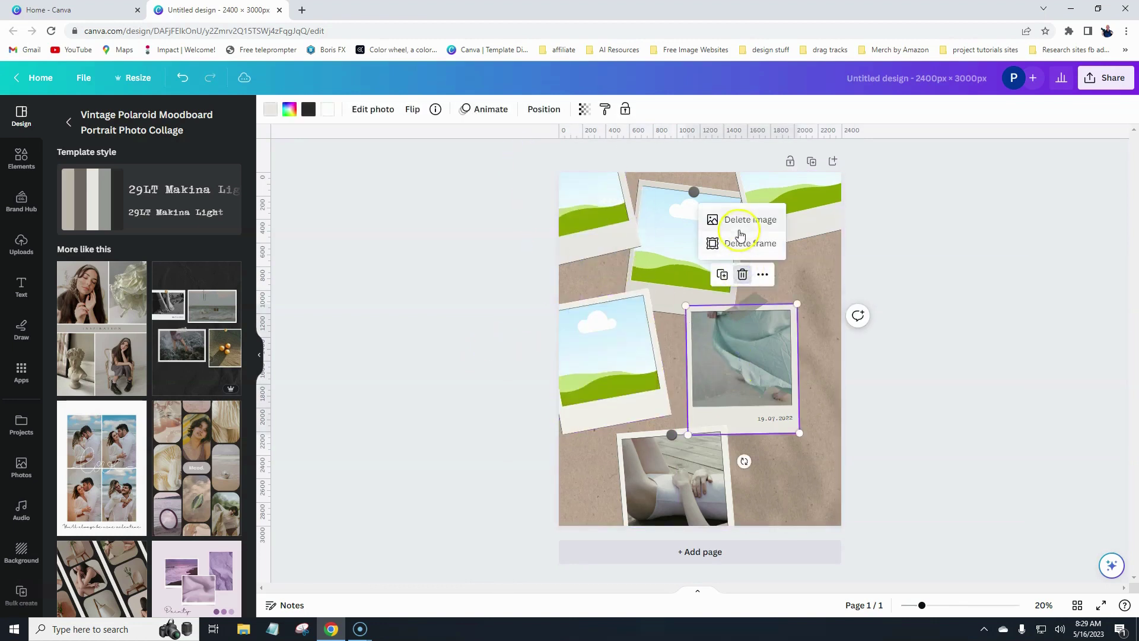
{"action": "left_click", "coordinate": [739, 220]}
{"action": "left_click", "coordinate": [668, 503]}
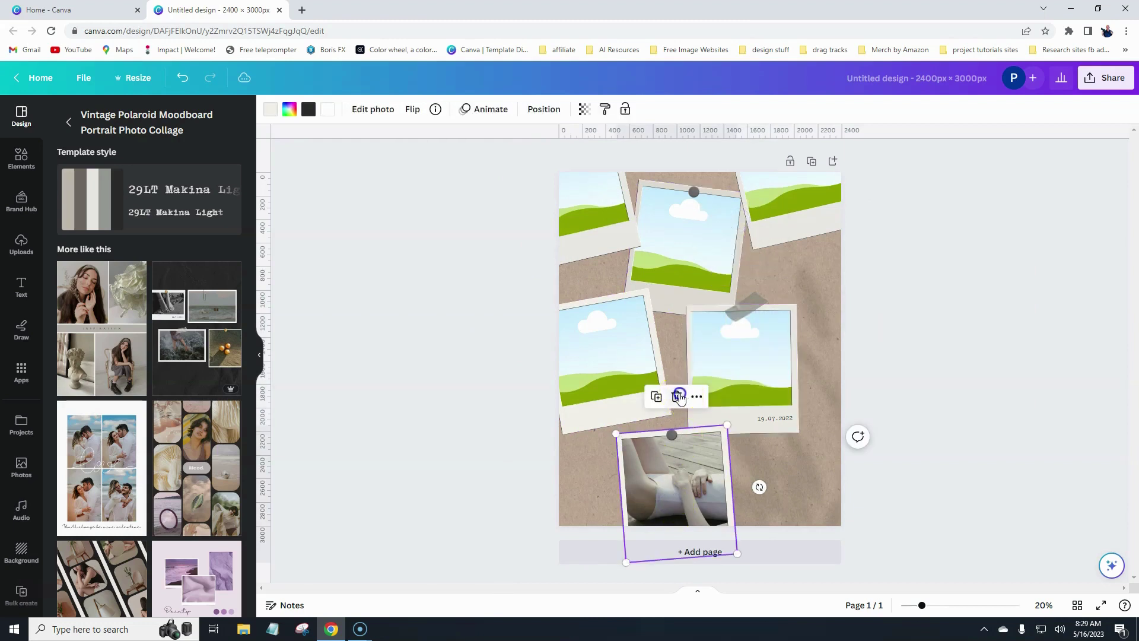
{"action": "left_click", "coordinate": [679, 396]}
{"action": "left_click", "coordinate": [684, 339]}
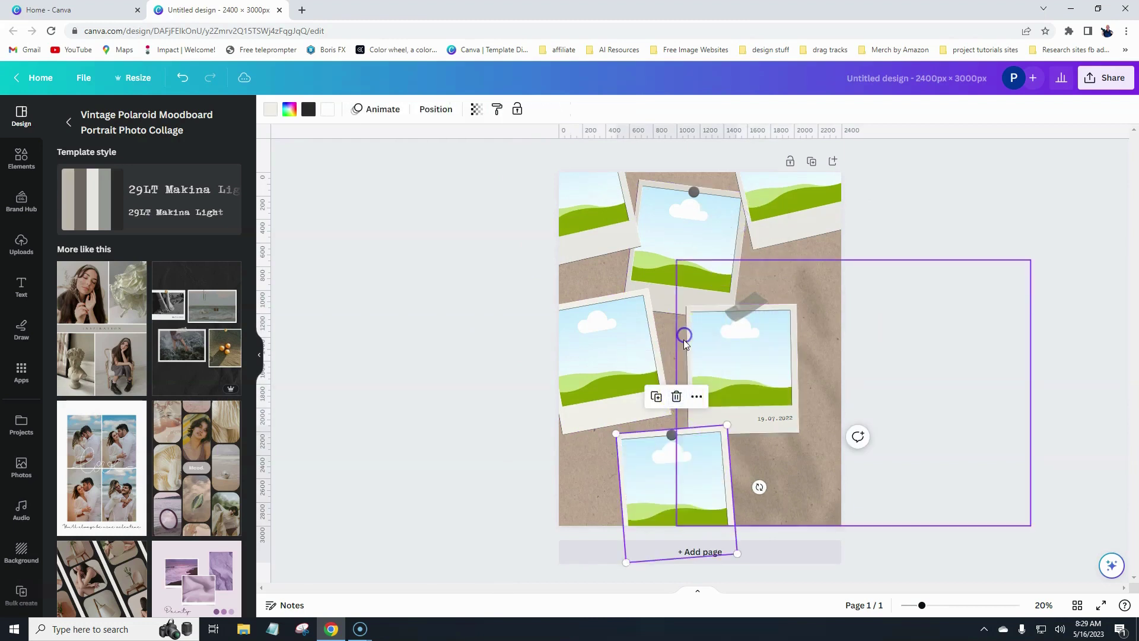
{"action": "left_click", "coordinate": [495, 413]}
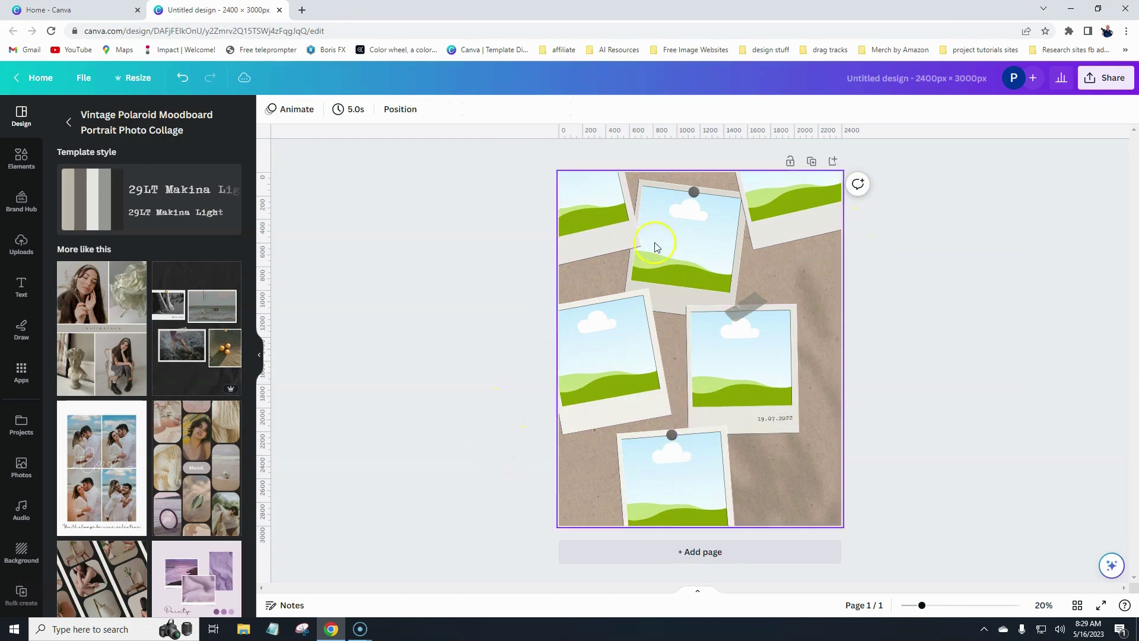
Move the top-centre and middle-right empty Polaroid frames slightly to the right on the page.
{"action": "left_click", "coordinate": [681, 286]}
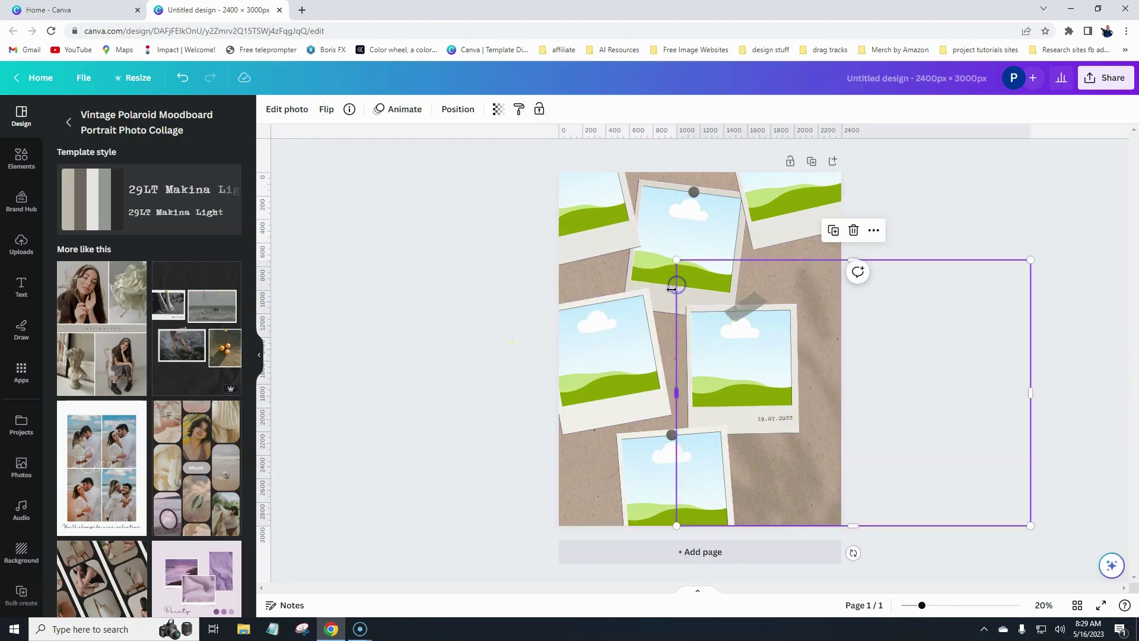
{"action": "left_click", "coordinate": [666, 297]}
{"action": "mouse_move", "coordinate": [666, 297]}
{"action": "left_mouse_down"}
{"action": "mouse_move", "coordinate": [688, 297]}
{"action": "mouse_move", "coordinate": [681, 287]}
{"action": "left_mouse_up"}
{"action": "left_click", "coordinate": [752, 409]}
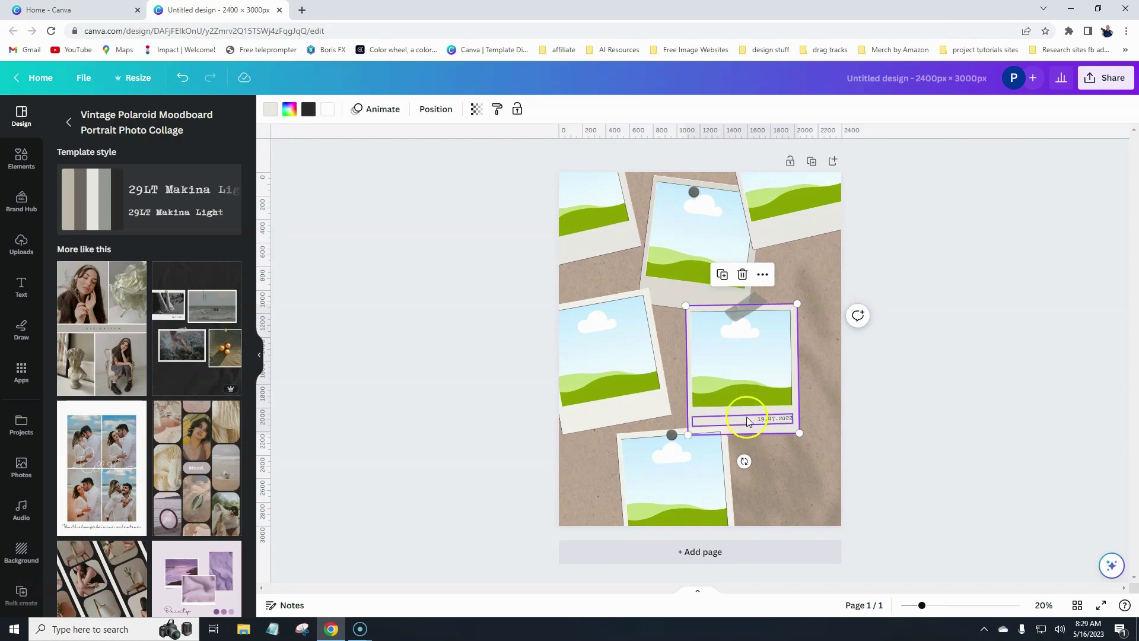
{"action": "left_click_drag", "start_coordinate": [746, 420], "coordinate": [767, 423]}
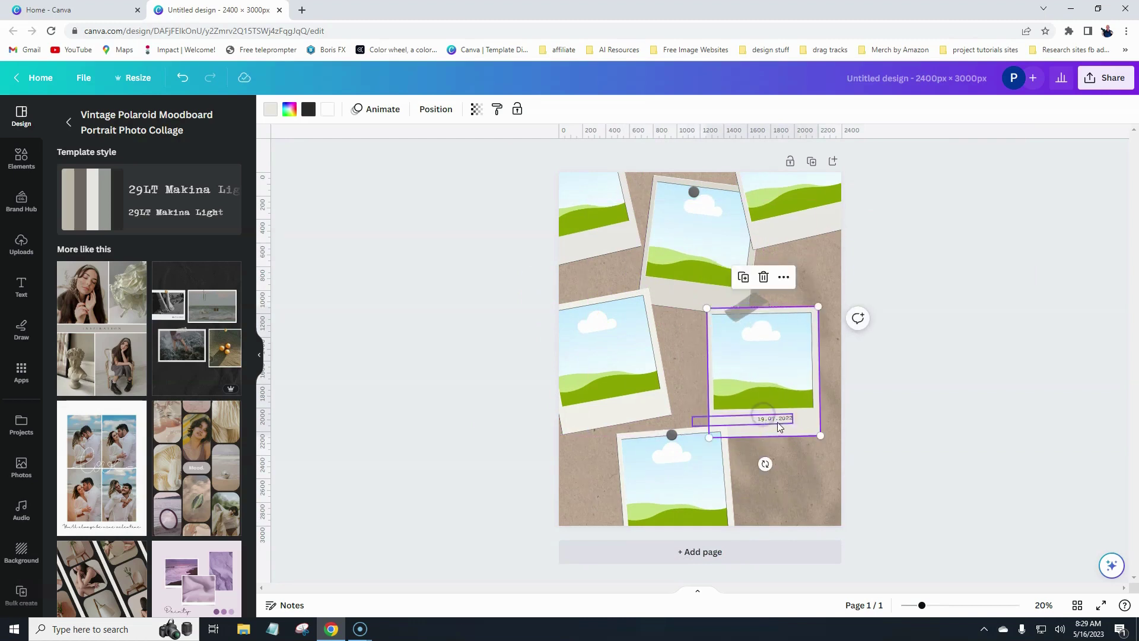
Delete the date text from the middle-right Polaroid and rotate its frame clockwise to about 7°.
{"action": "left_click", "coordinate": [778, 420]}
{"action": "left_click", "coordinate": [740, 385]}
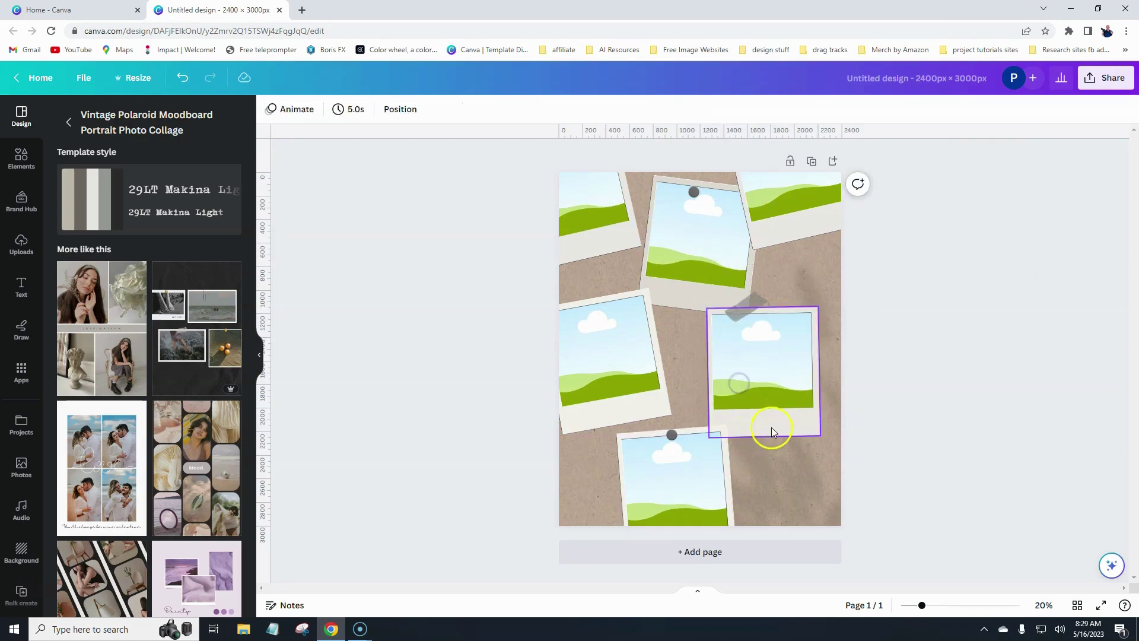
{"action": "left_click_drag", "start_coordinate": [763, 463], "coordinate": [752, 462]}
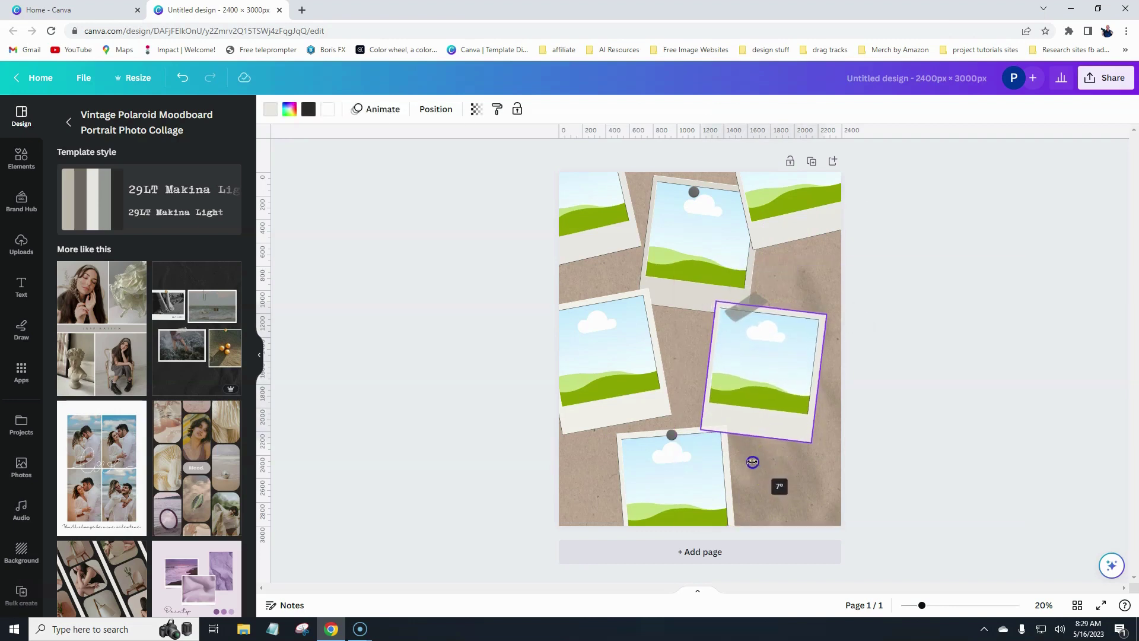
{"action": "left_click", "coordinate": [508, 453]}
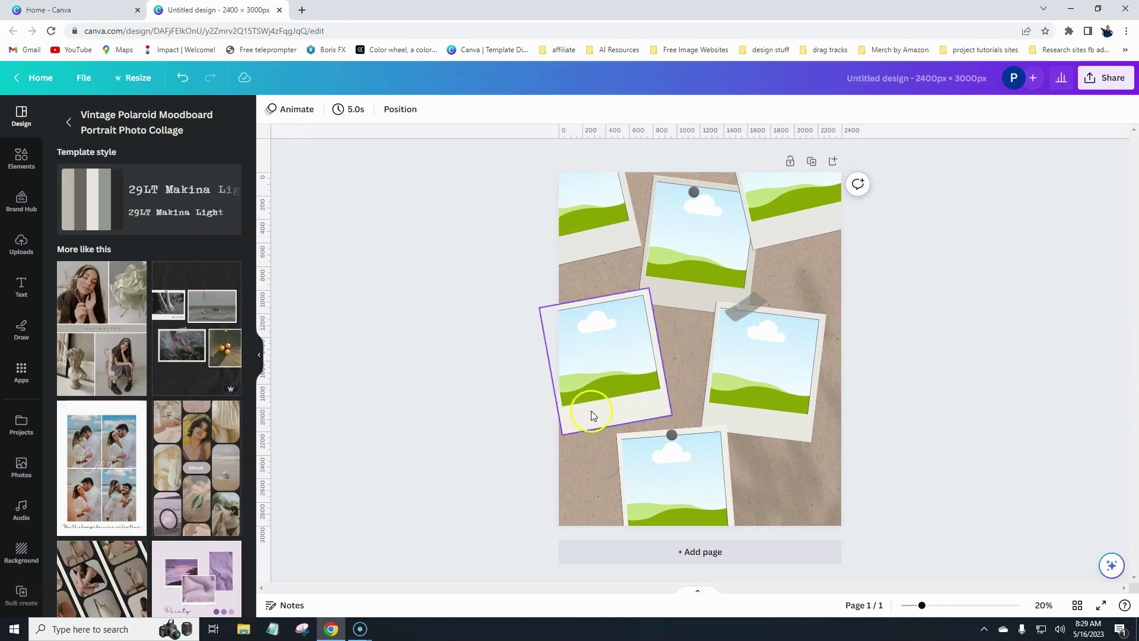
Delete the brown textured background image from behind the Polaroids.
{"action": "left_click", "coordinate": [577, 488]}
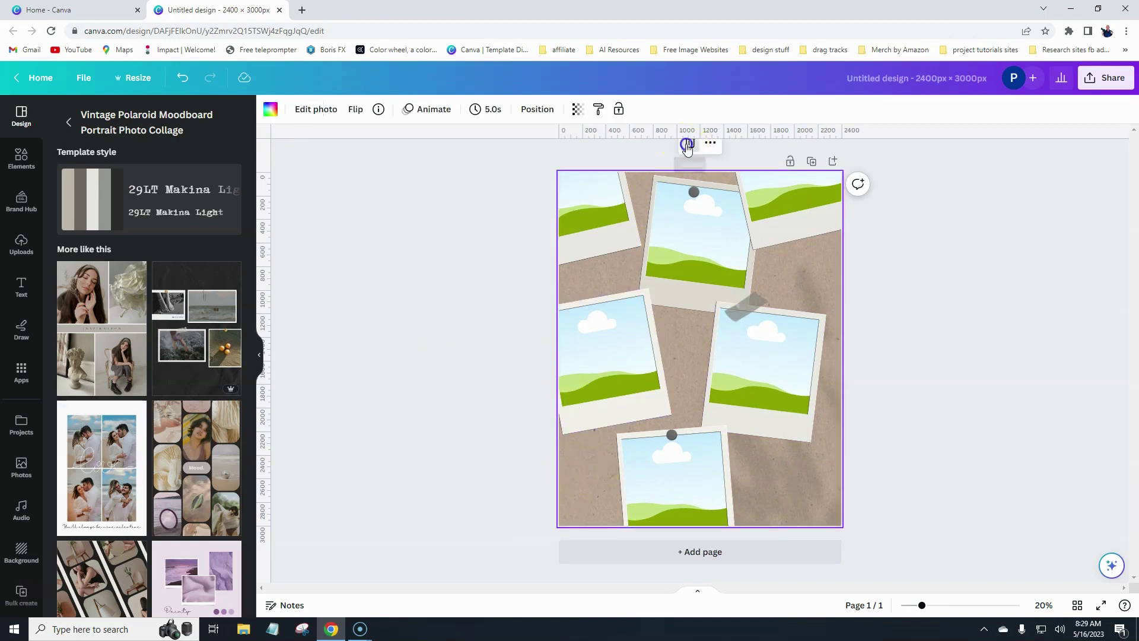
{"action": "left_click", "coordinate": [686, 145]}
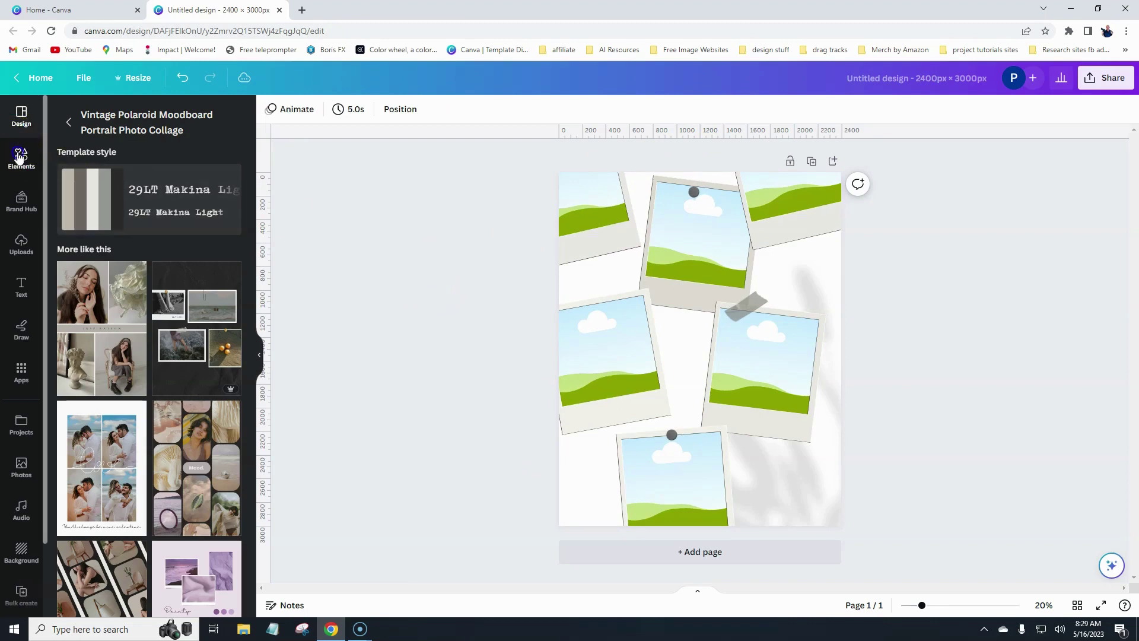
Search the elements library for "sandy ocean background" and show all matching photos.
{"action": "left_click", "coordinate": [19, 156]}
{"action": "left_click", "coordinate": [135, 115]}
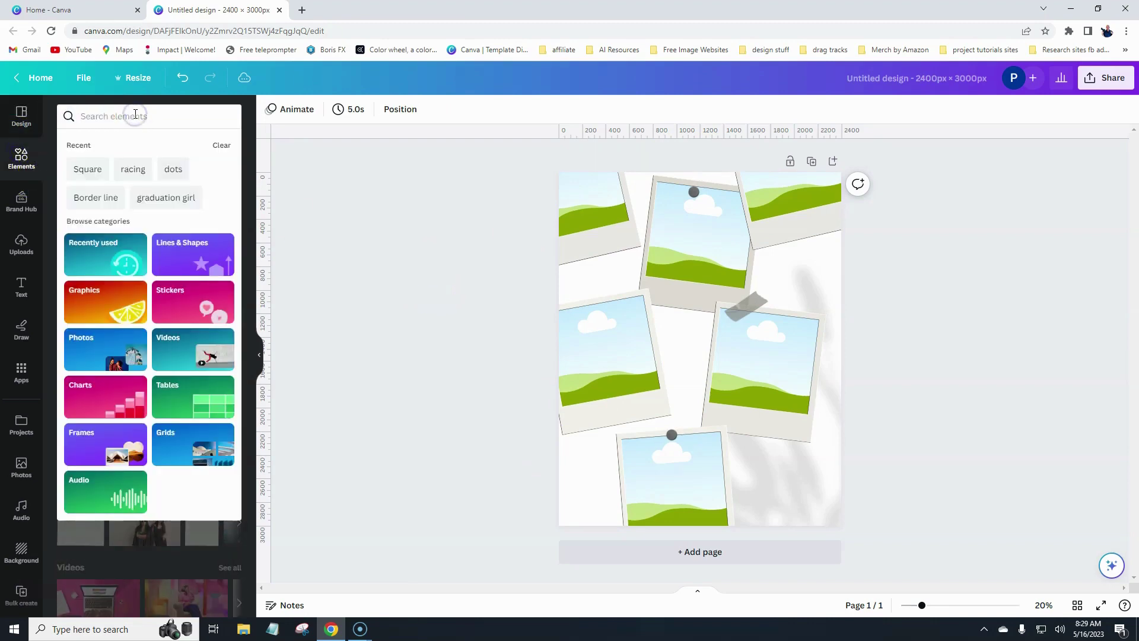
{"action": "type", "text": "sandy"}
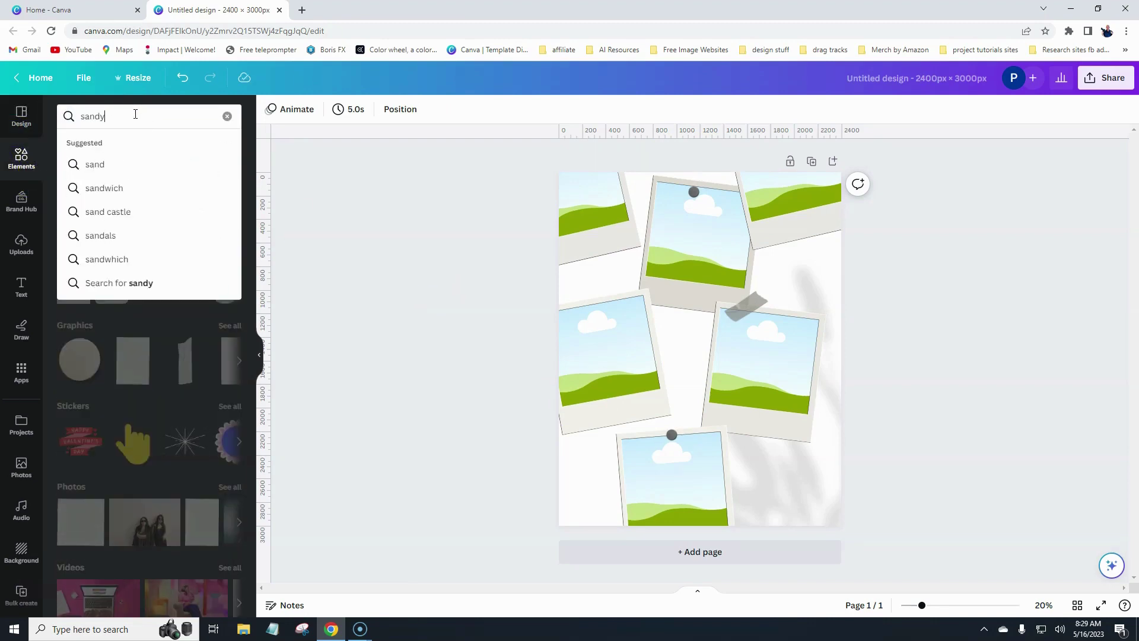
{"action": "type", "text": " ocea"}
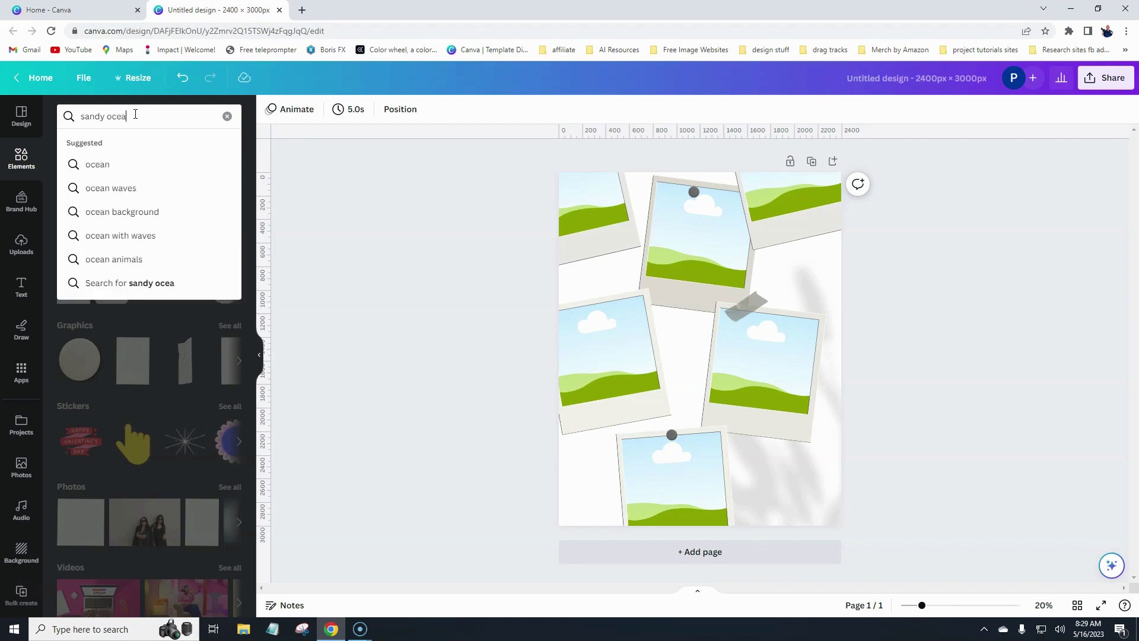
{"action": "type", "text": "n background"}
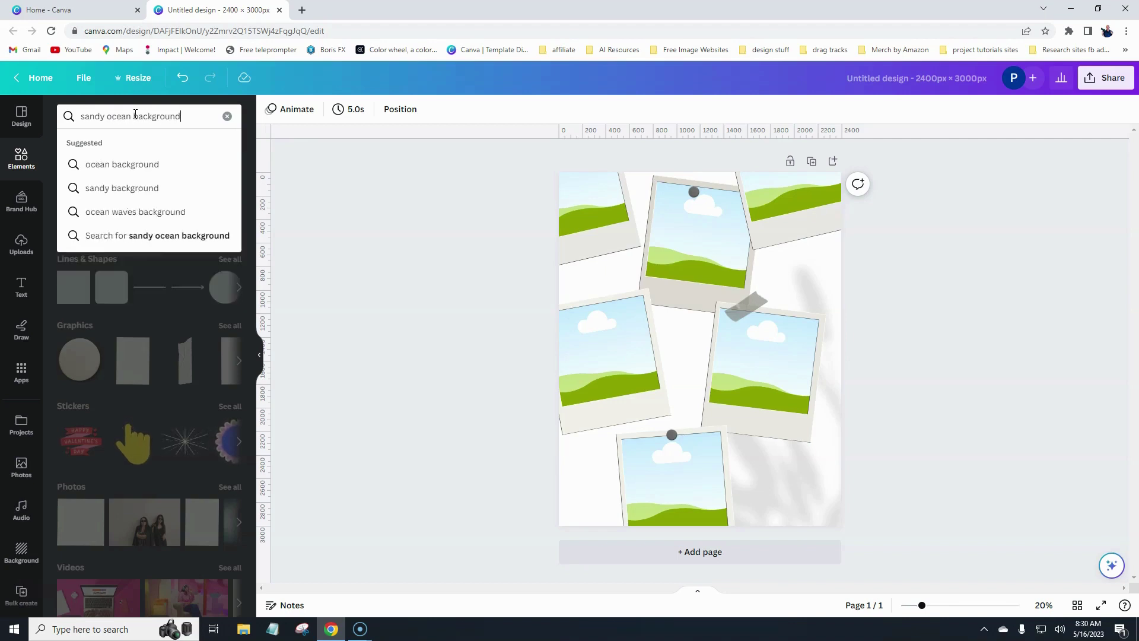
{"action": "key", "text": "Return"}
{"action": "left_click", "coordinate": [111, 210]}
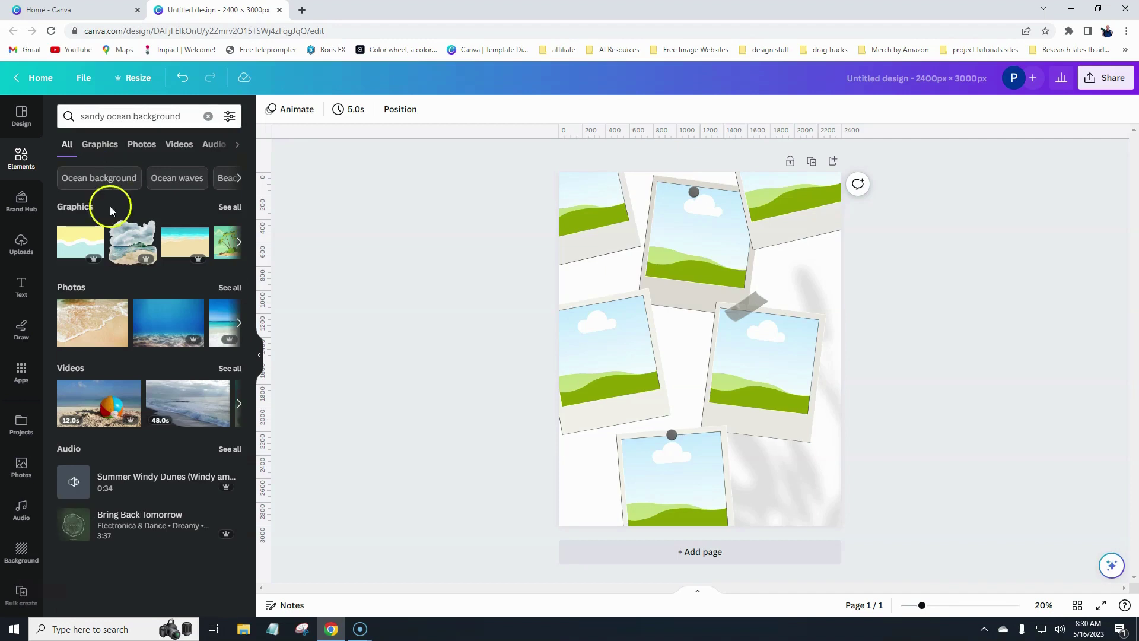
{"action": "left_click", "coordinate": [229, 287]}
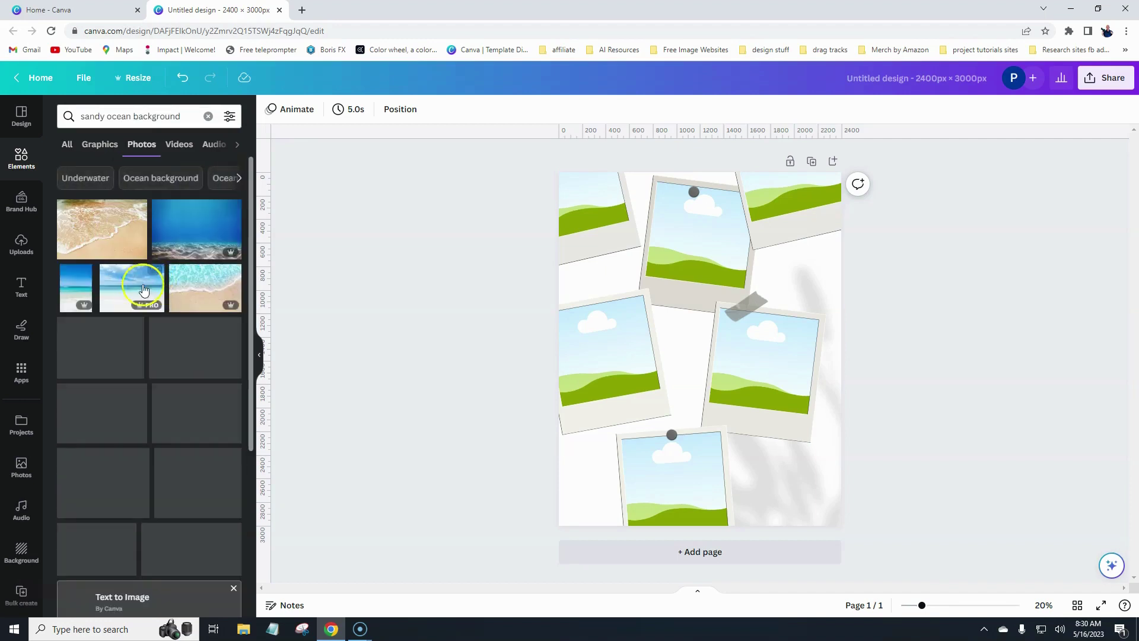
Browse the sandy ocean photos and related searches for a suitable page background.
{"action": "scroll", "coordinate": [193, 310], "scroll_direction": "down", "scroll_amount": 1}
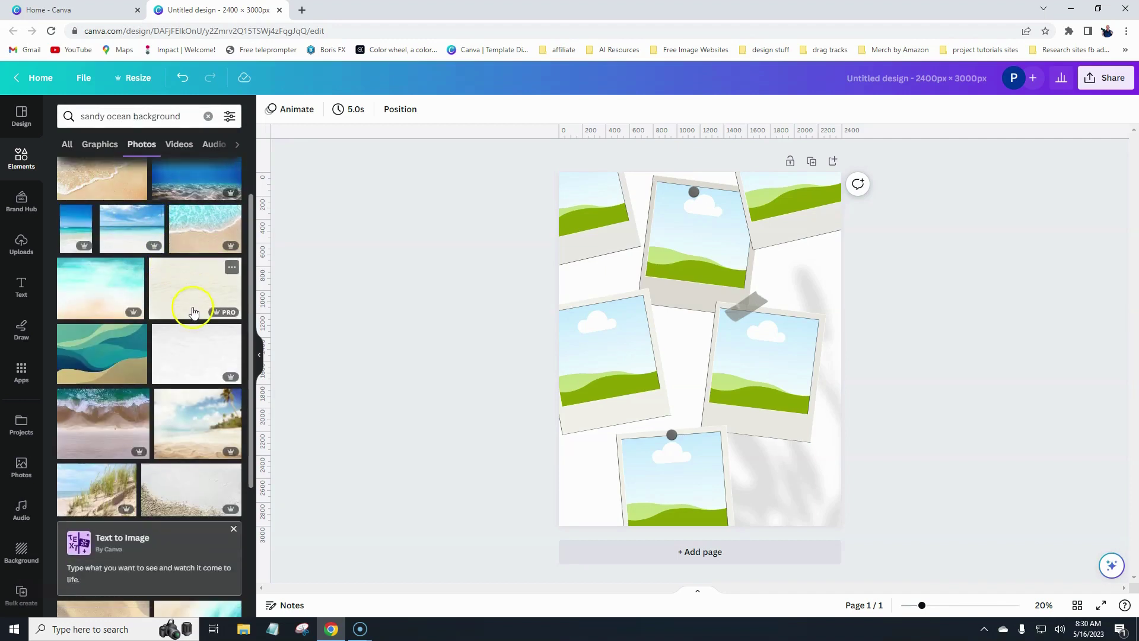
{"action": "scroll", "coordinate": [169, 368], "scroll_direction": "down", "scroll_amount": 5}
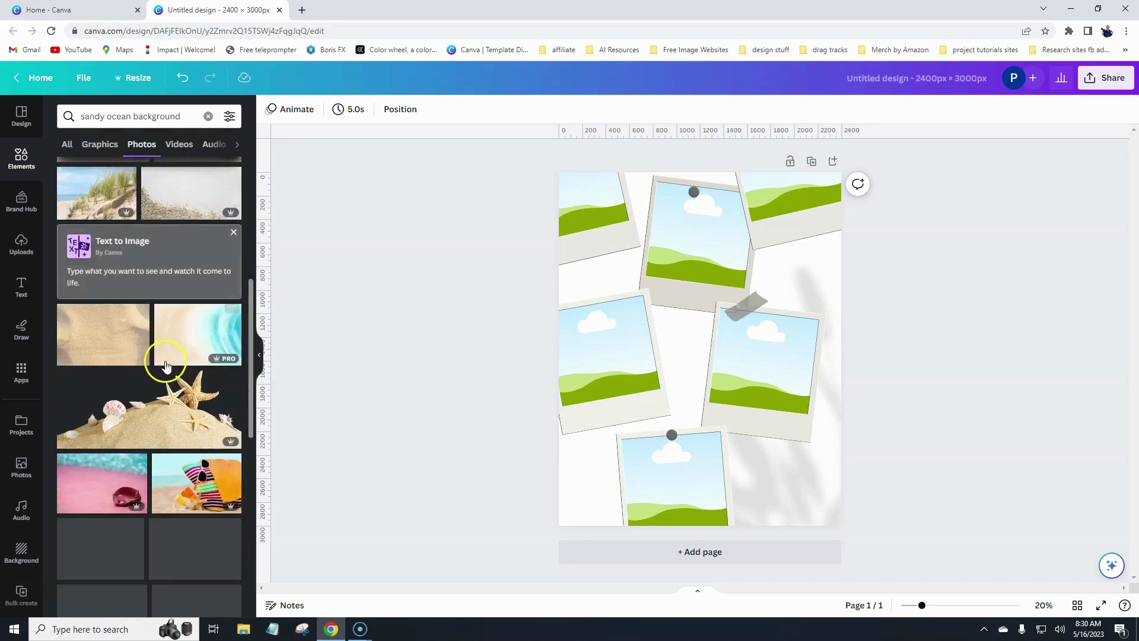
{"action": "scroll", "coordinate": [175, 357], "scroll_direction": "down", "scroll_amount": 4}
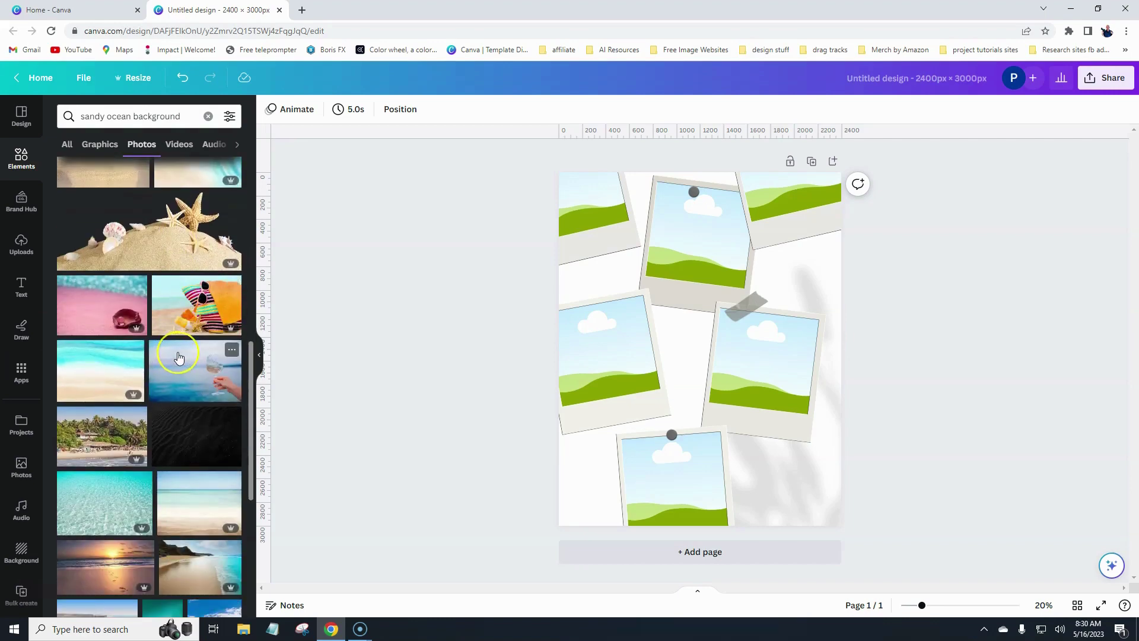
{"action": "scroll", "coordinate": [178, 357], "scroll_direction": "down", "scroll_amount": 4}
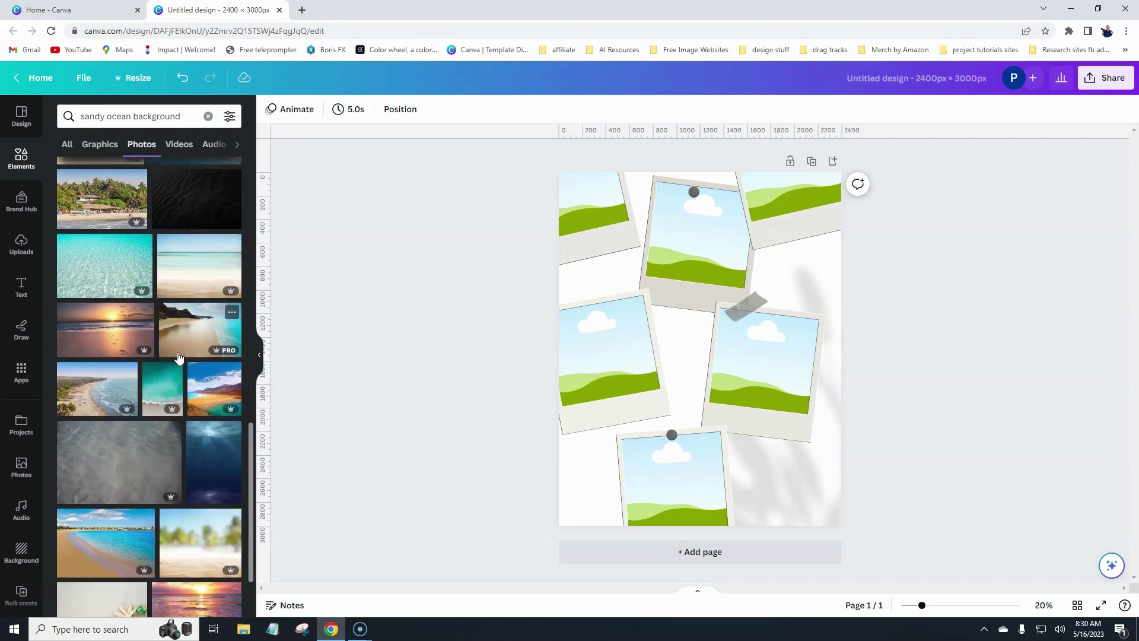
{"action": "scroll", "coordinate": [178, 356], "scroll_direction": "down", "scroll_amount": 4}
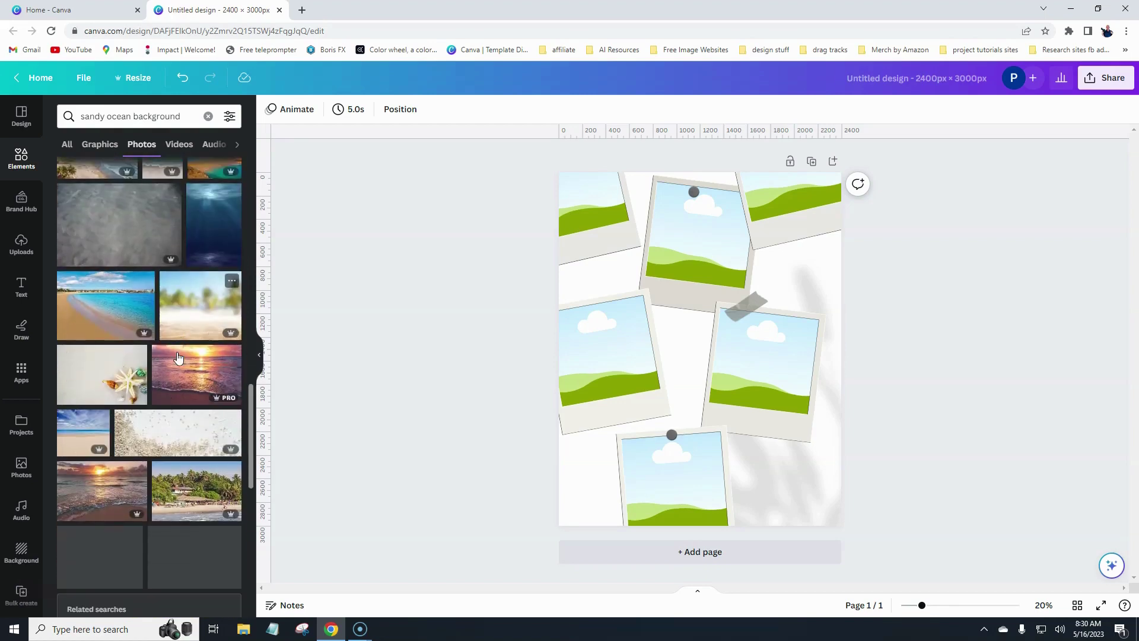
{"action": "scroll", "coordinate": [178, 356], "scroll_direction": "down", "scroll_amount": 6}
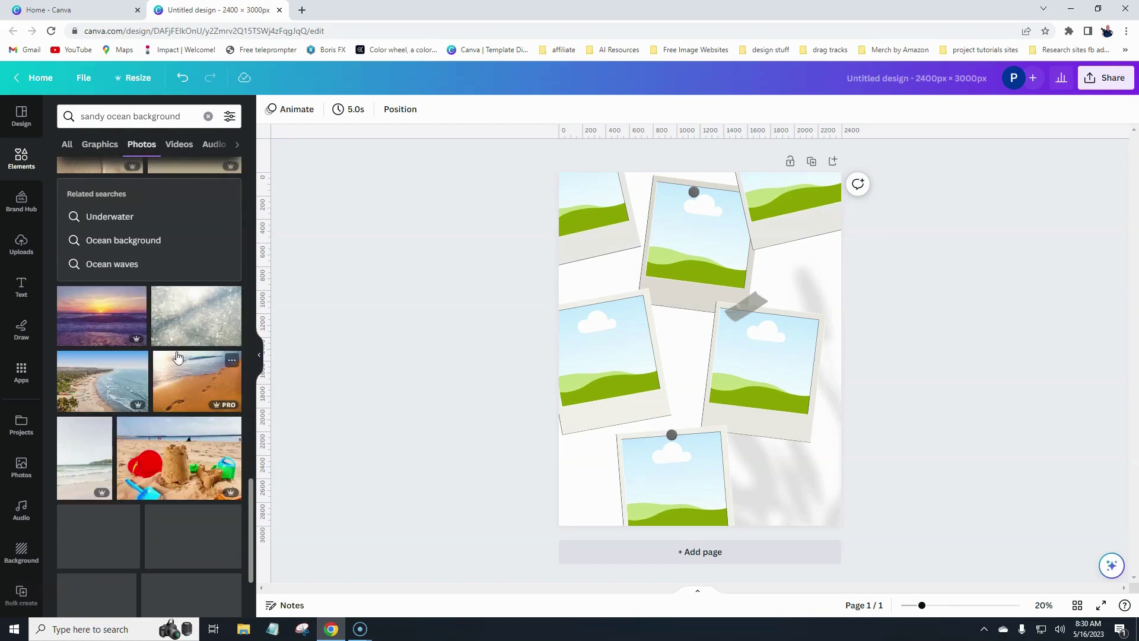
{"action": "scroll", "coordinate": [178, 350], "scroll_direction": "down", "scroll_amount": 3}
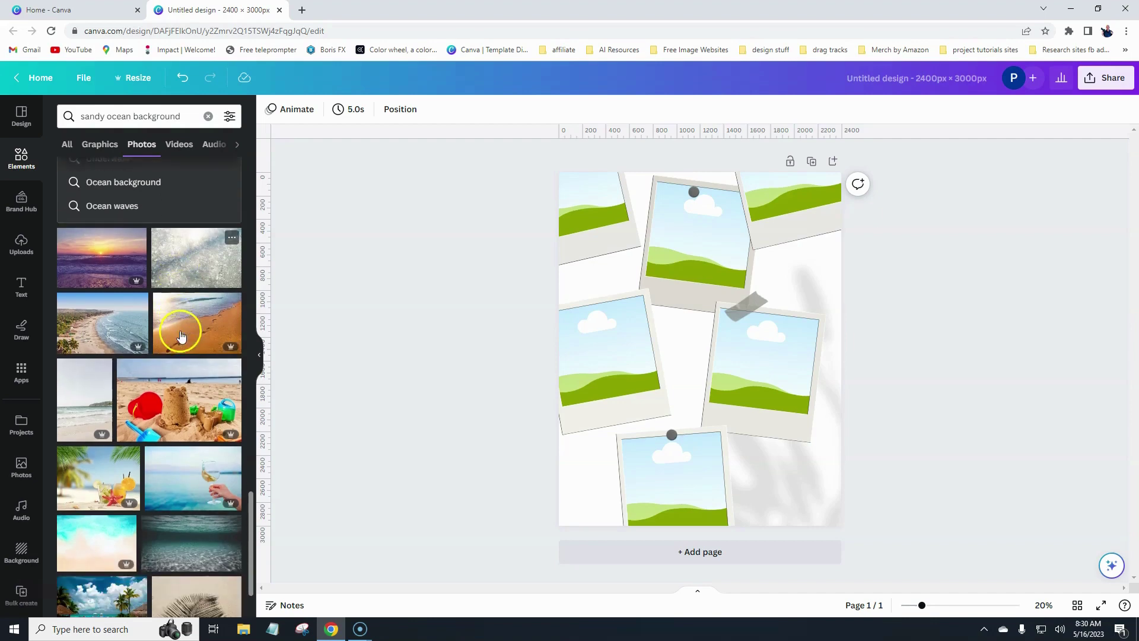
{"action": "scroll", "coordinate": [182, 332], "scroll_direction": "down", "scroll_amount": 7}
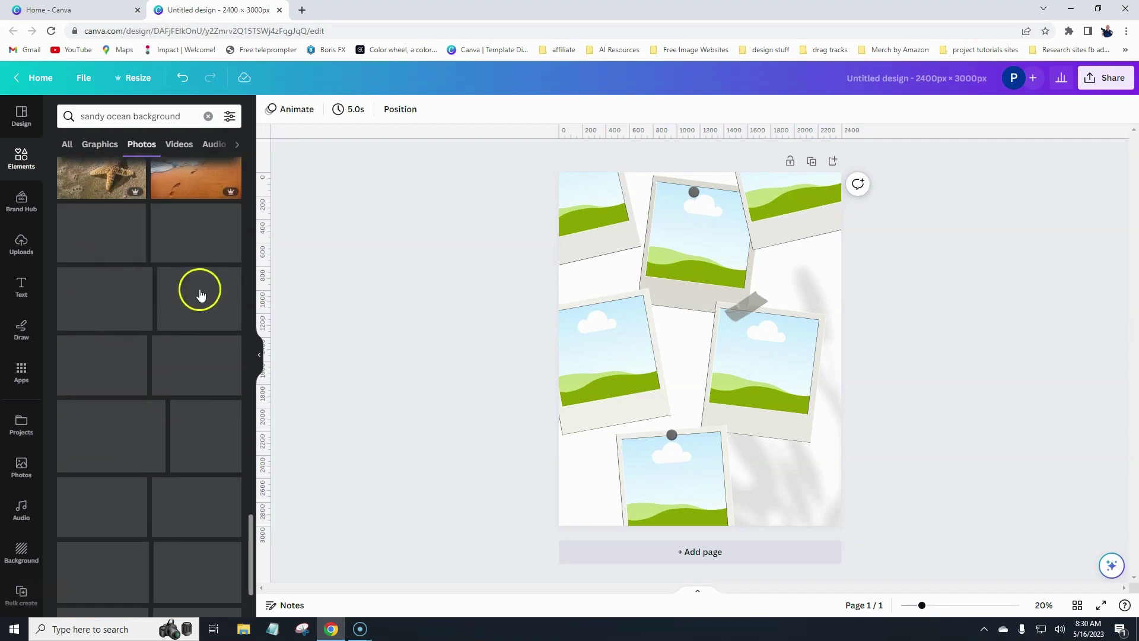
{"action": "scroll", "coordinate": [142, 332], "scroll_direction": "down", "scroll_amount": 3}
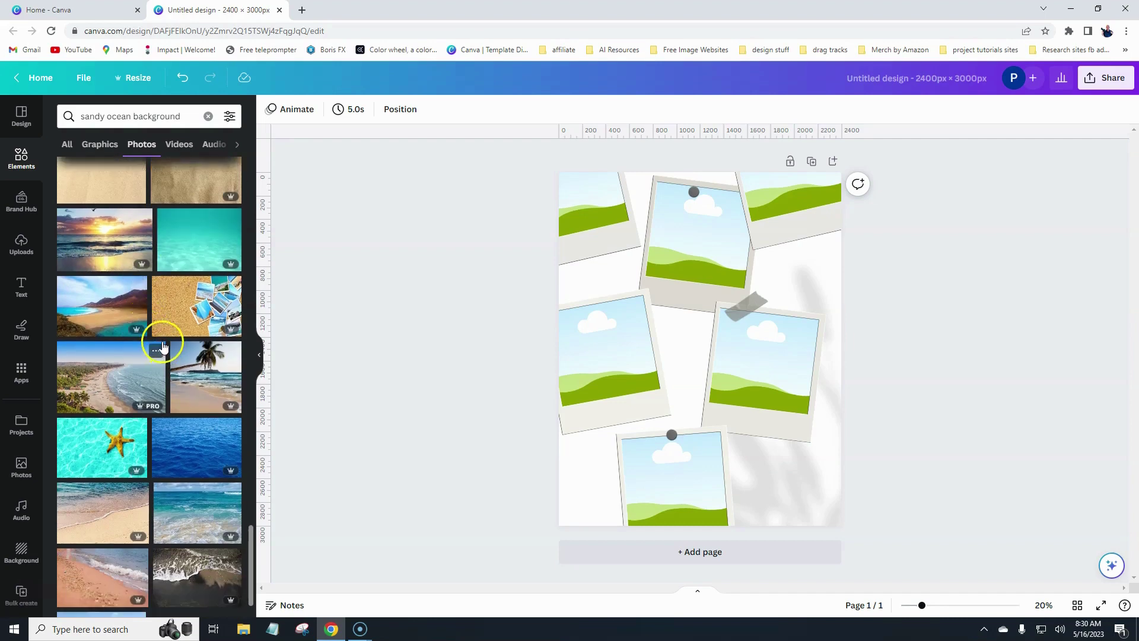
{"action": "scroll", "coordinate": [162, 347], "scroll_direction": "down", "scroll_amount": 10}
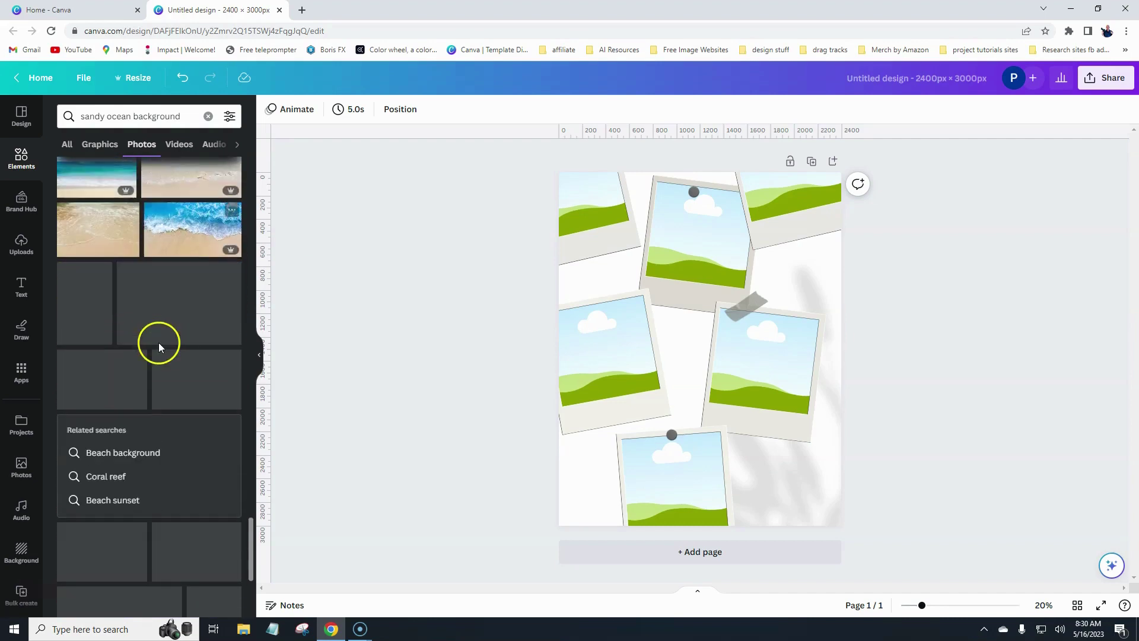
{"action": "scroll", "coordinate": [159, 347], "scroll_direction": "down", "scroll_amount": 2}
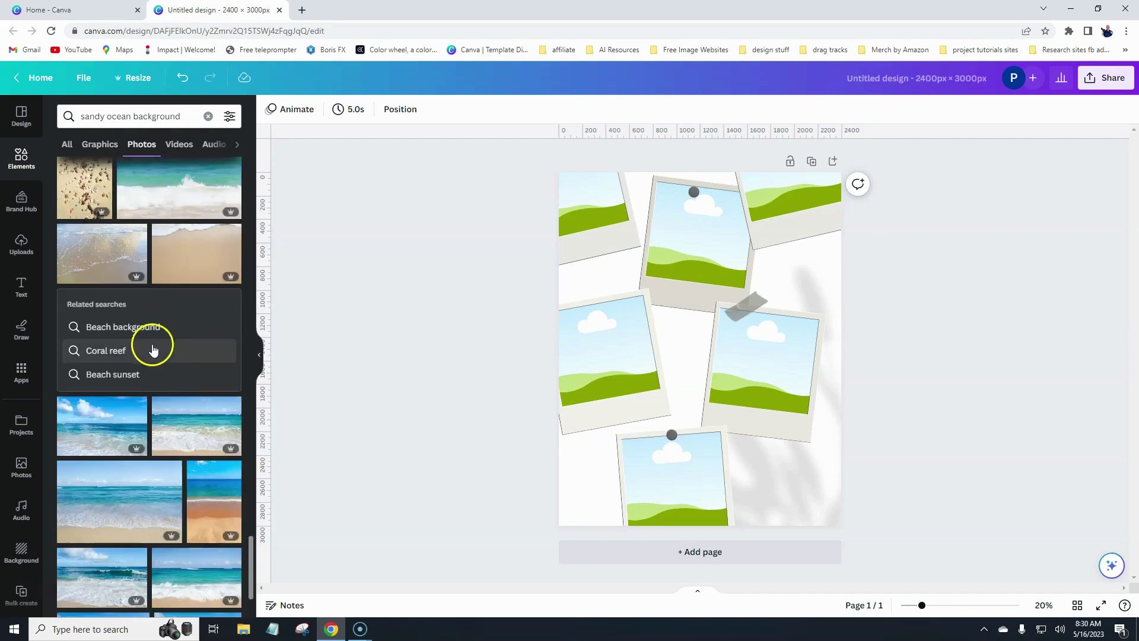
Switch to the related "Beach sunset" search and set the photo of a sandy shore under a teal and pink sky as the page background.
{"action": "left_click", "coordinate": [132, 373]}
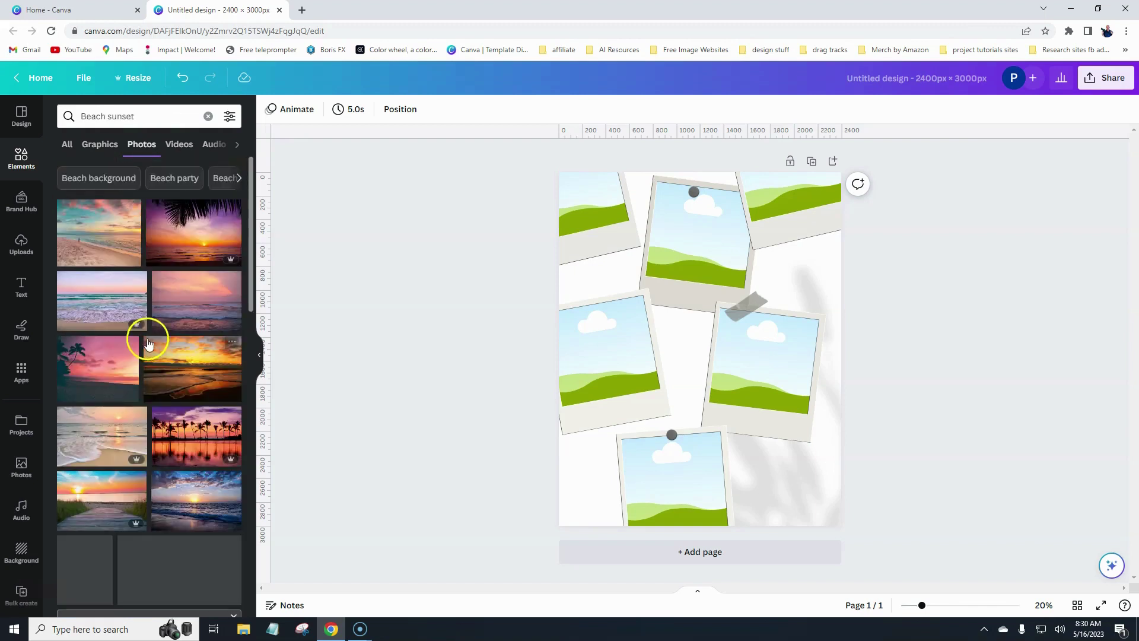
{"action": "left_click", "coordinate": [89, 234]}
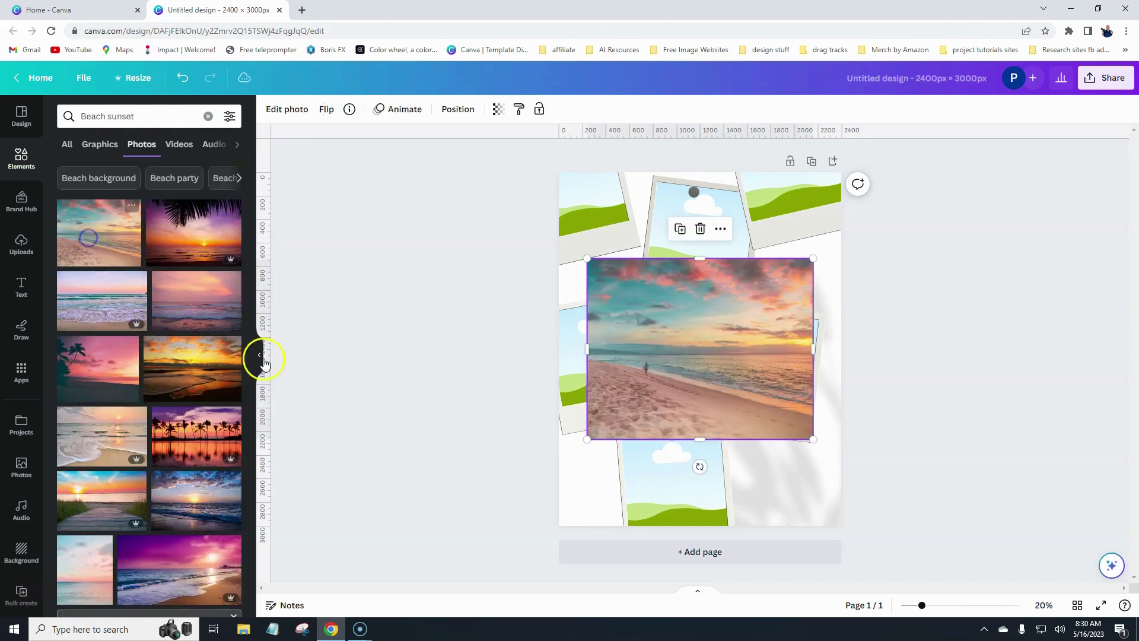
{"action": "right_click", "coordinate": [667, 371]}
{"action": "left_click", "coordinate": [732, 573]}
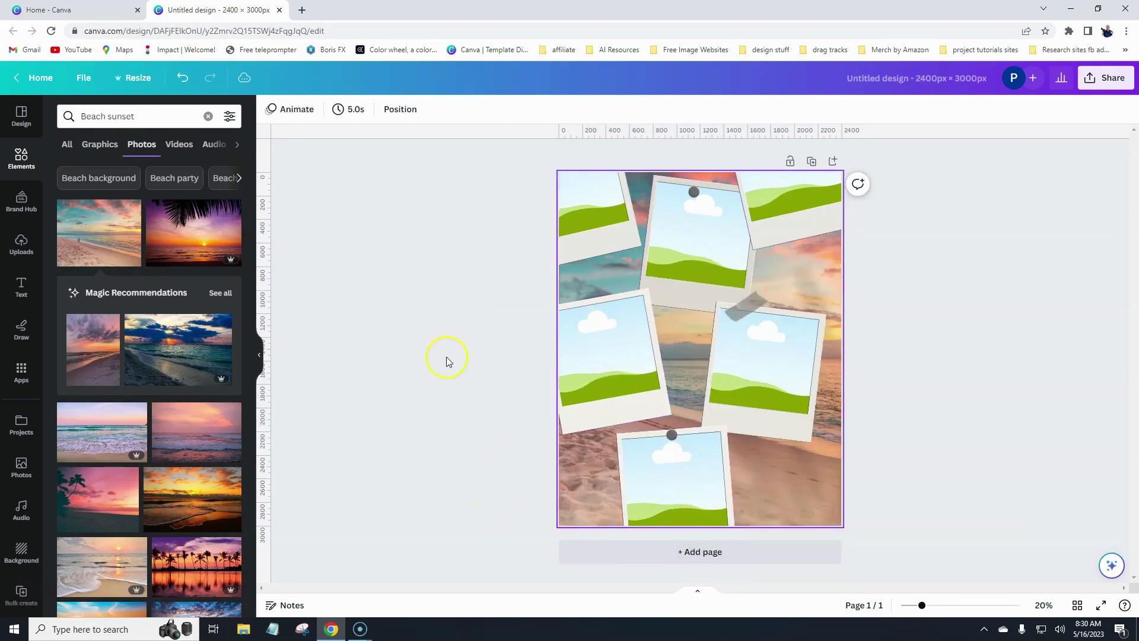
Replace the search with "family at the beach" and show all matching photos.
{"action": "left_click", "coordinate": [207, 117]}
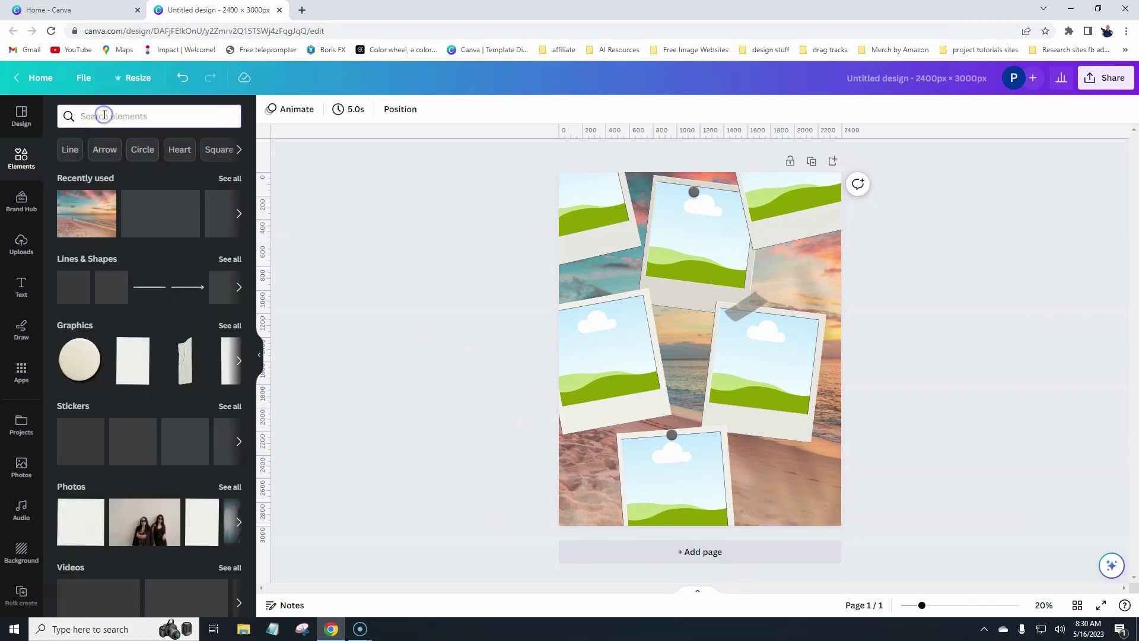
{"action": "type", "text": "fa"}
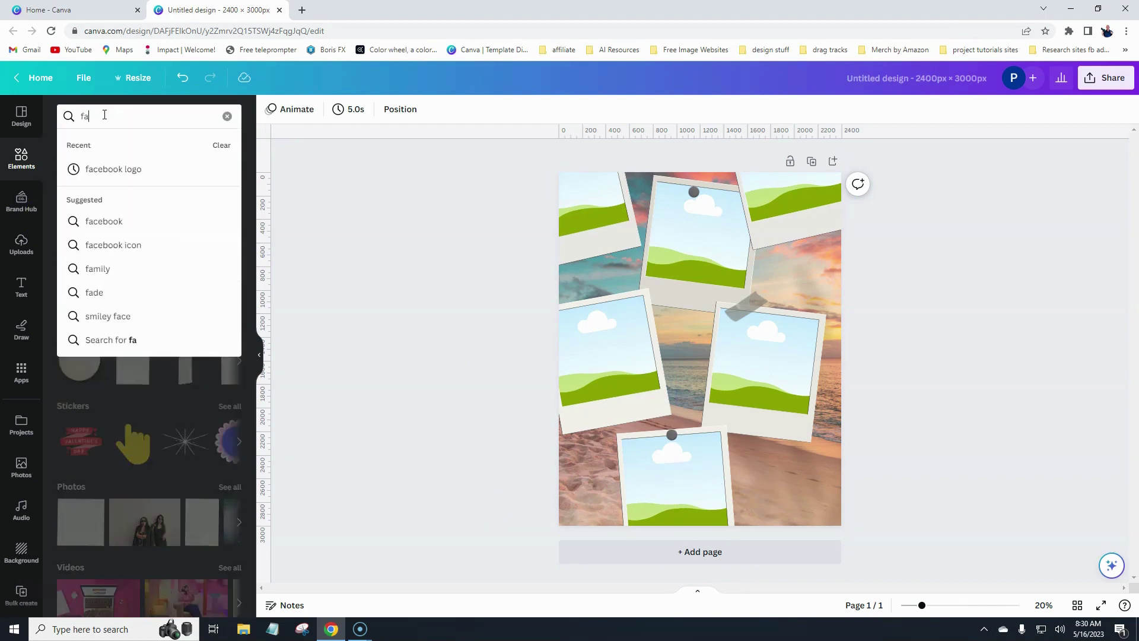
{"action": "type", "text": "mily at the beach"}
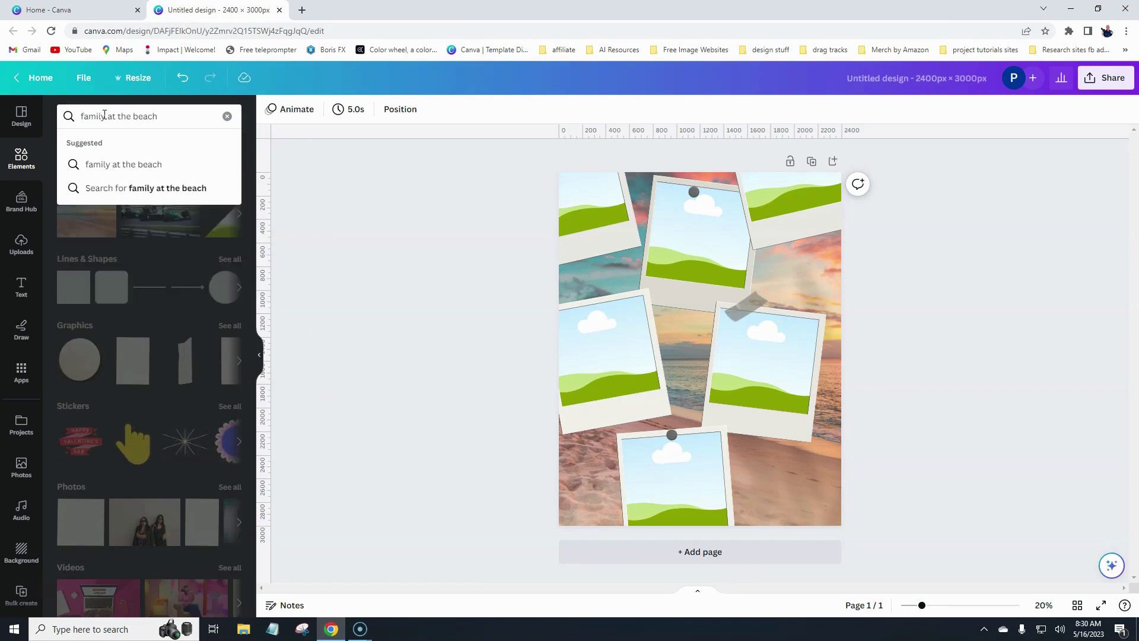
{"action": "key", "text": "Return"}
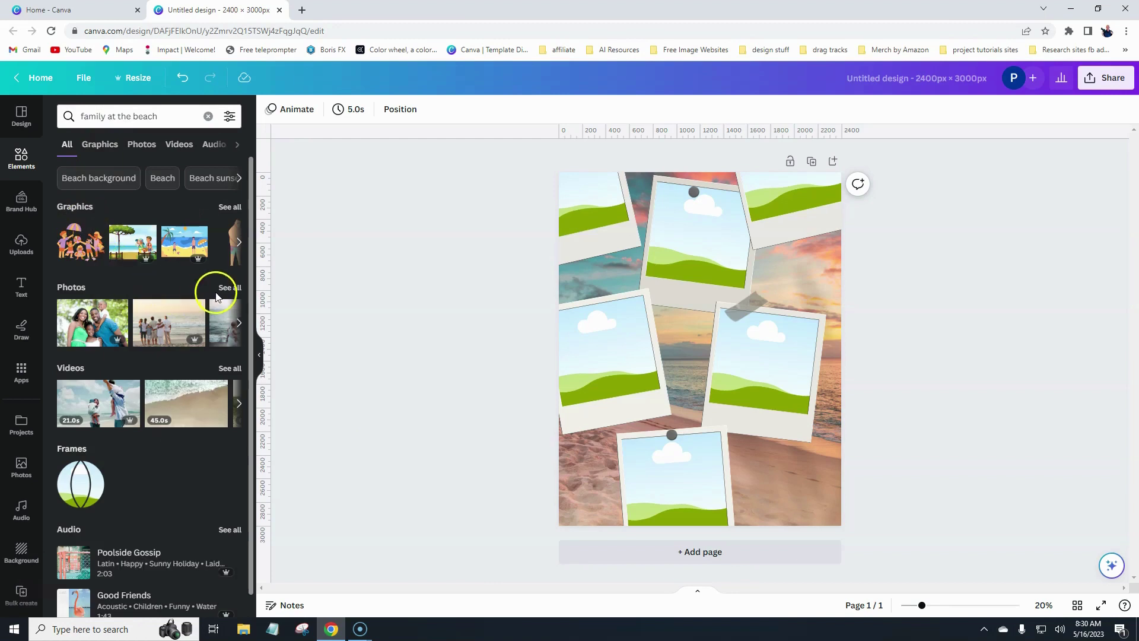
{"action": "left_click", "coordinate": [229, 288]}
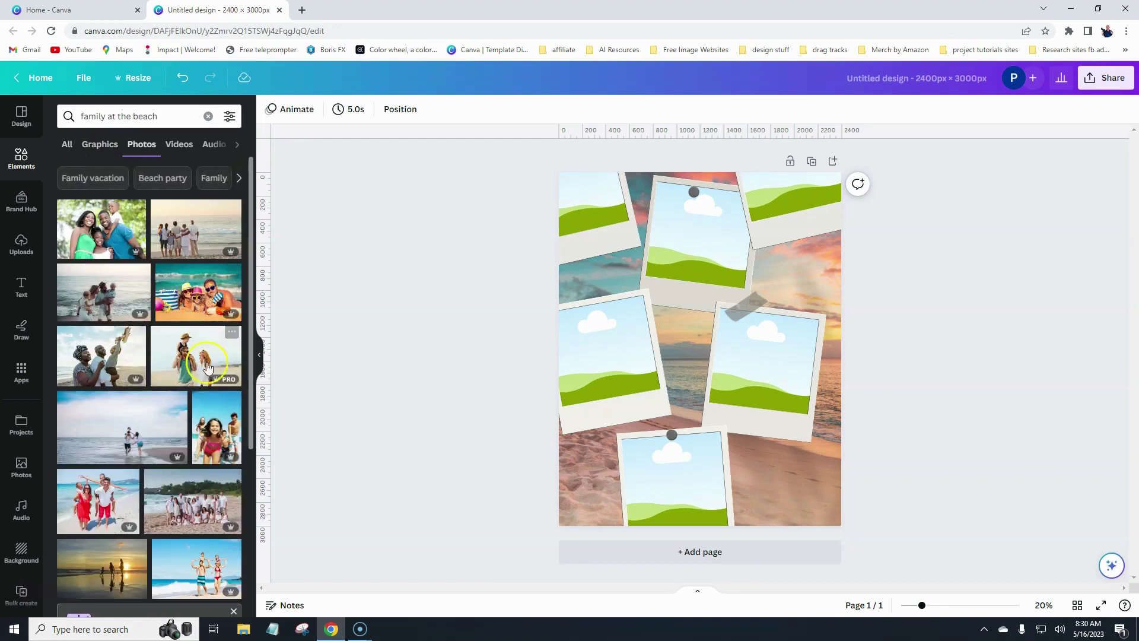
Fill the middle-left Polaroid with the family in sunglasses and hats, and the bottom Polaroid with the smiling girl's family photo.
{"action": "left_click_drag", "start_coordinate": [198, 294], "coordinate": [584, 339]}
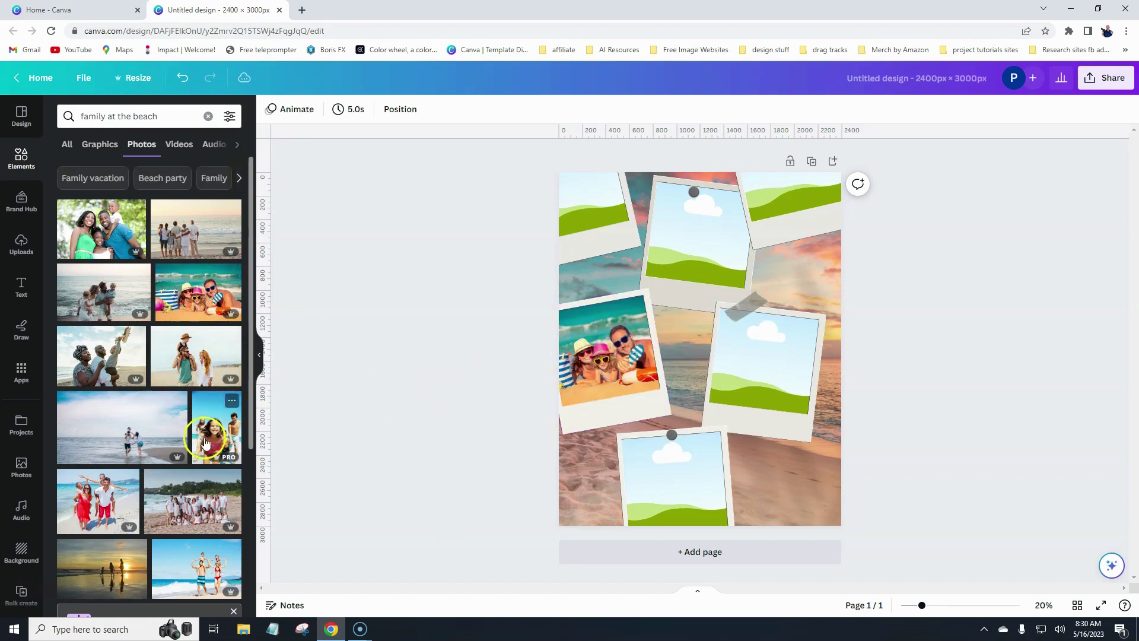
{"action": "left_click_drag", "start_coordinate": [207, 439], "coordinate": [673, 474]}
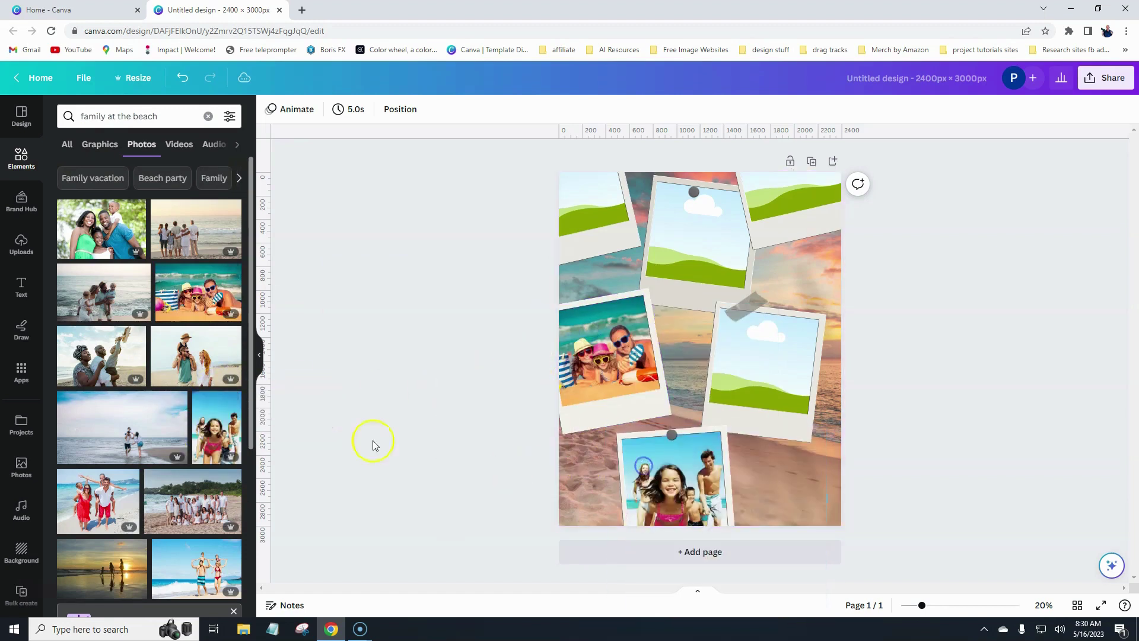
Browse the family beach photos and view the details of the photo with the family in sunglasses and hats.
{"action": "scroll", "coordinate": [185, 322], "scroll_direction": "down", "scroll_amount": 2}
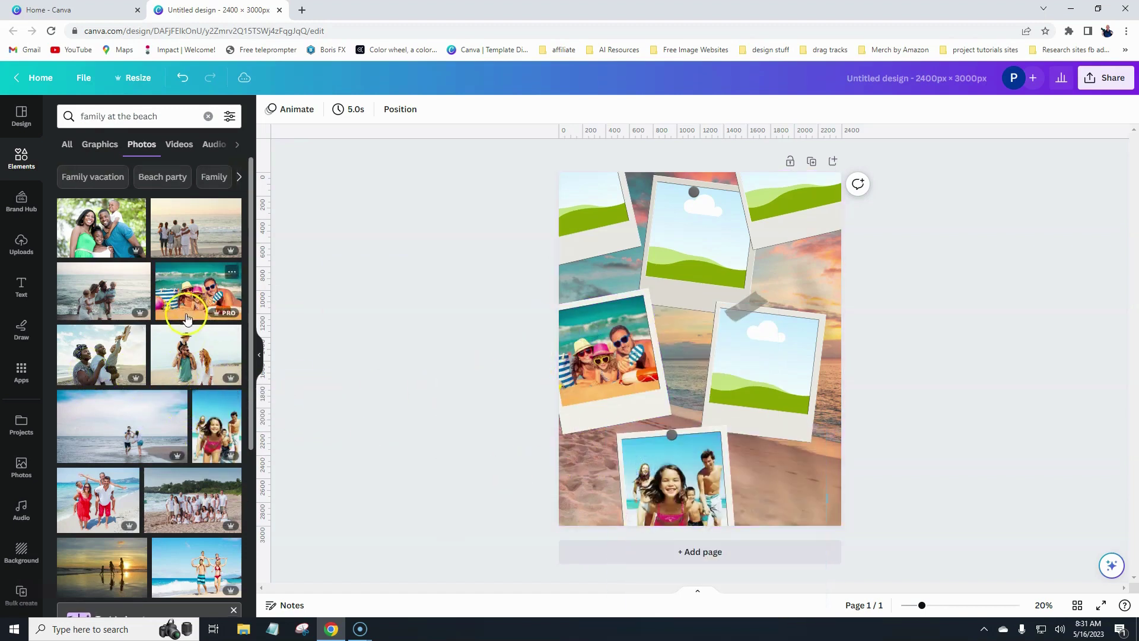
{"action": "scroll", "coordinate": [186, 322], "scroll_direction": "down", "scroll_amount": 1}
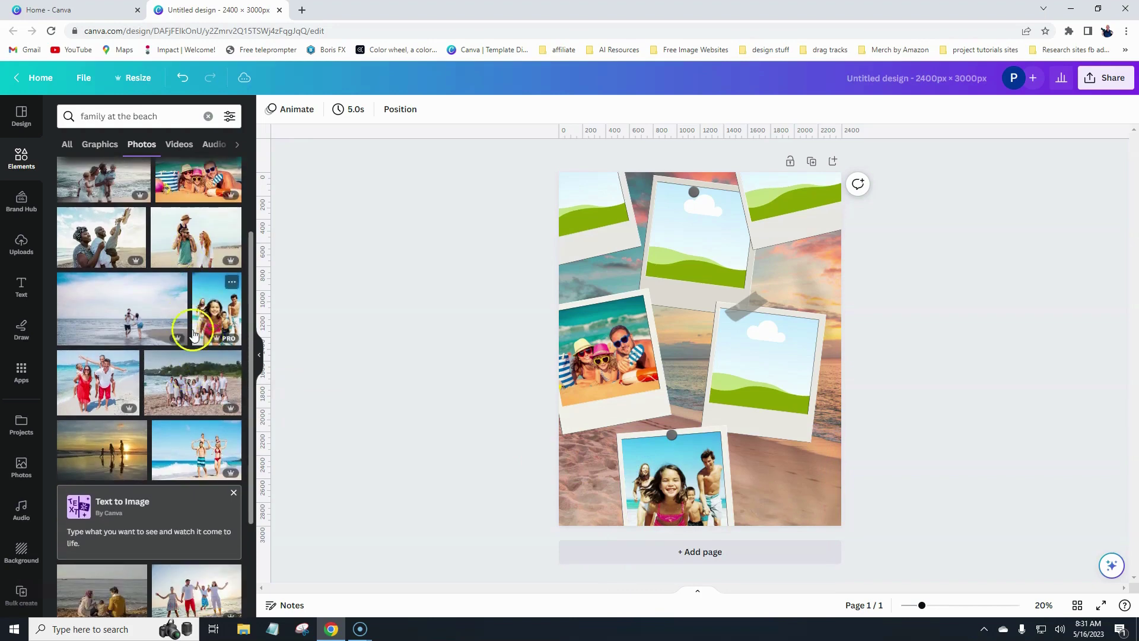
{"action": "scroll", "coordinate": [198, 285], "scroll_direction": "up", "scroll_amount": 2}
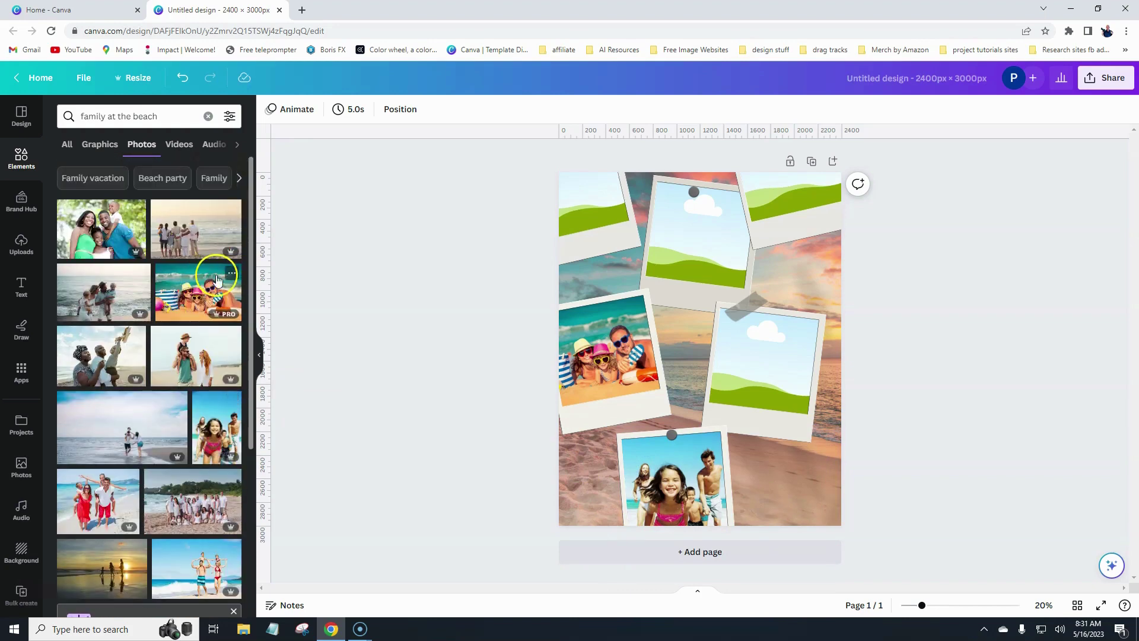
{"action": "left_click", "coordinate": [231, 274]}
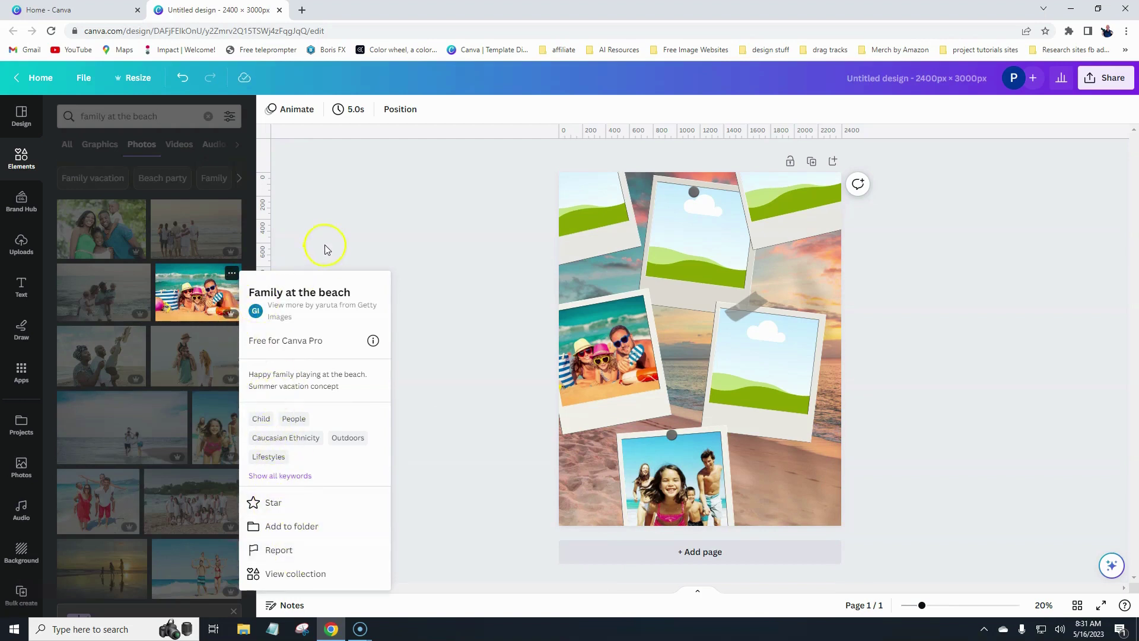
{"action": "left_click", "coordinate": [377, 180]}
Fill the top-middle Polaroid with the photo of two parents and a girl in a pink shirt and hat.
{"action": "scroll", "coordinate": [174, 293], "scroll_direction": "down", "scroll_amount": 2}
{"action": "scroll", "coordinate": [170, 297], "scroll_direction": "down", "scroll_amount": 1}
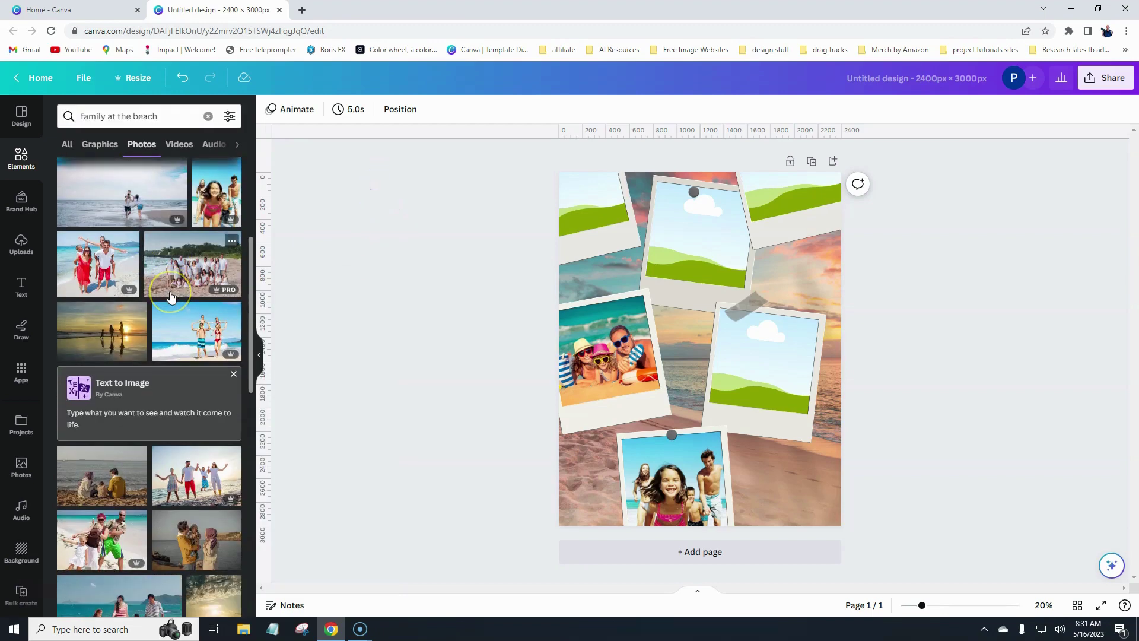
{"action": "scroll", "coordinate": [170, 297], "scroll_direction": "down", "scroll_amount": 3}
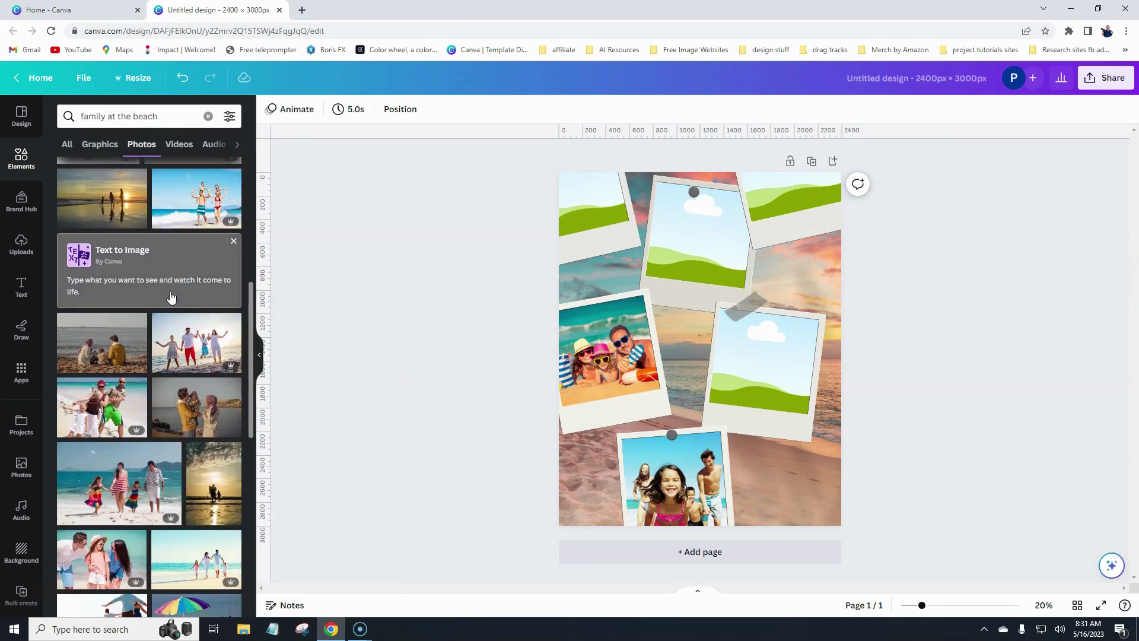
{"action": "scroll", "coordinate": [170, 296], "scroll_direction": "down", "scroll_amount": 2}
{"action": "left_click_drag", "start_coordinate": [100, 394], "coordinate": [694, 237]}
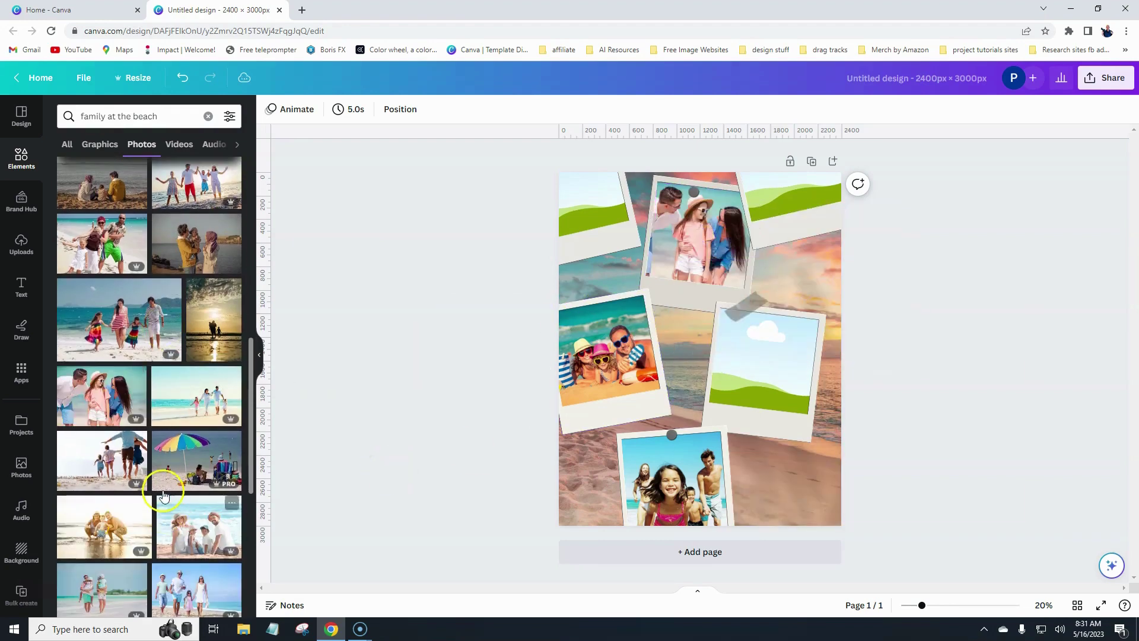
Fill the top-right Polaroid with the photo of the family in aqua clothes on the shore and move the frame down further onto the page.
{"action": "scroll", "coordinate": [164, 492], "scroll_direction": "down", "scroll_amount": 2}
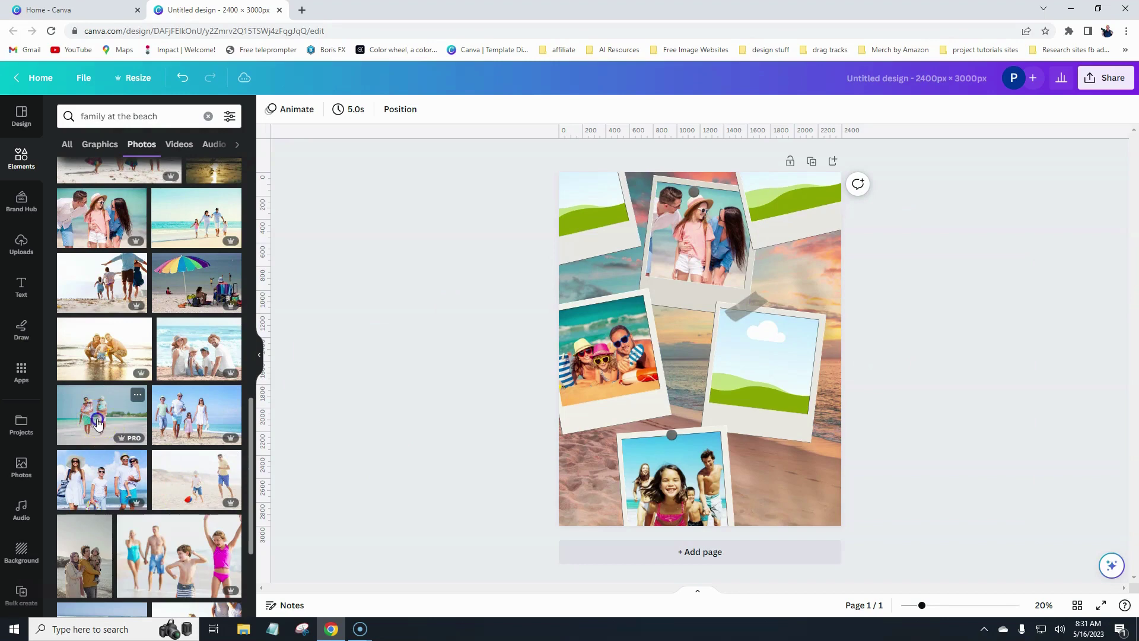
{"action": "left_click_drag", "start_coordinate": [97, 423], "coordinate": [777, 195]}
{"action": "double_click", "coordinate": [777, 196]}
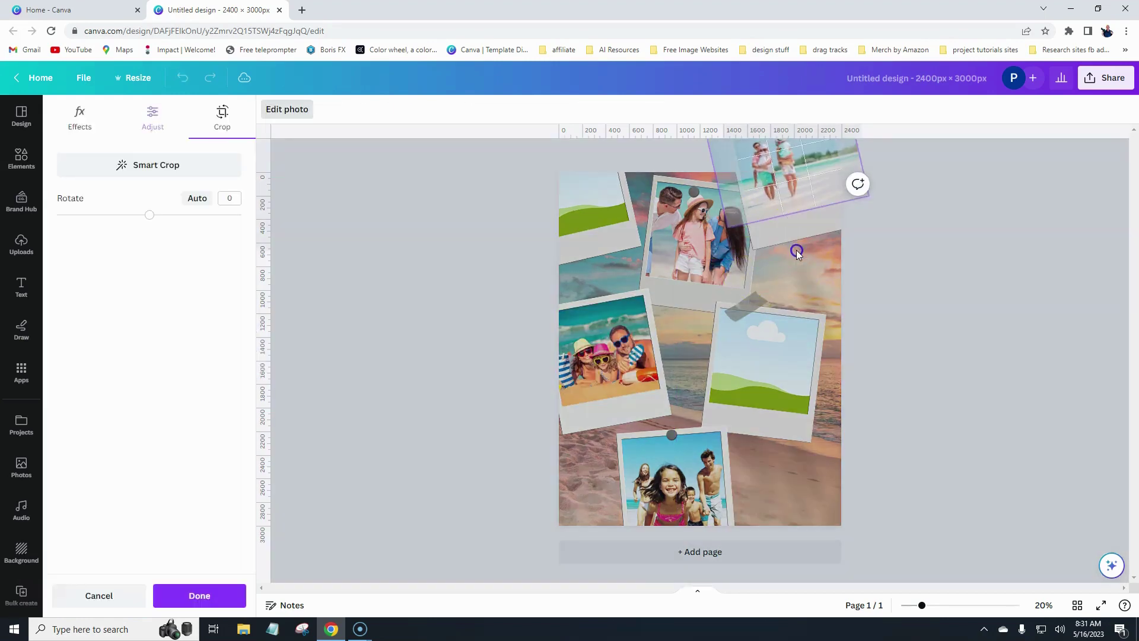
{"action": "left_click", "coordinate": [883, 268]}
{"action": "left_click_drag", "start_coordinate": [854, 255], "coordinate": [833, 273]}
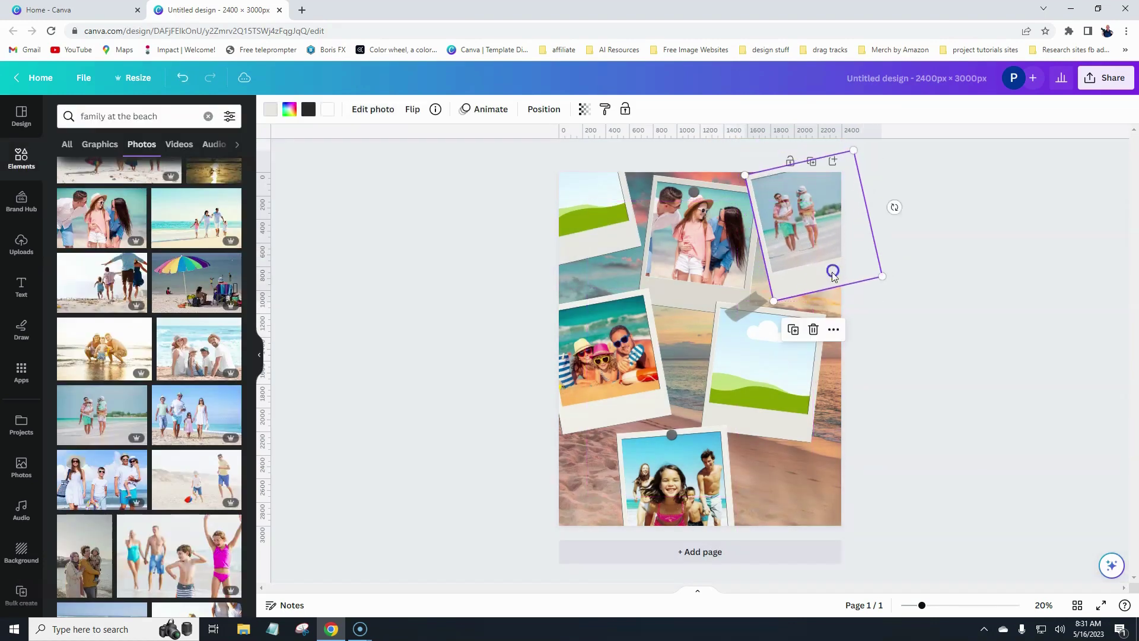
{"action": "left_click", "coordinate": [490, 336]}
Fill the middle-right Polaroid with the family sitting beside driftwood, and delete the gray tape on its upper-left corner.
{"action": "scroll", "coordinate": [137, 416], "scroll_direction": "down", "scroll_amount": 3}
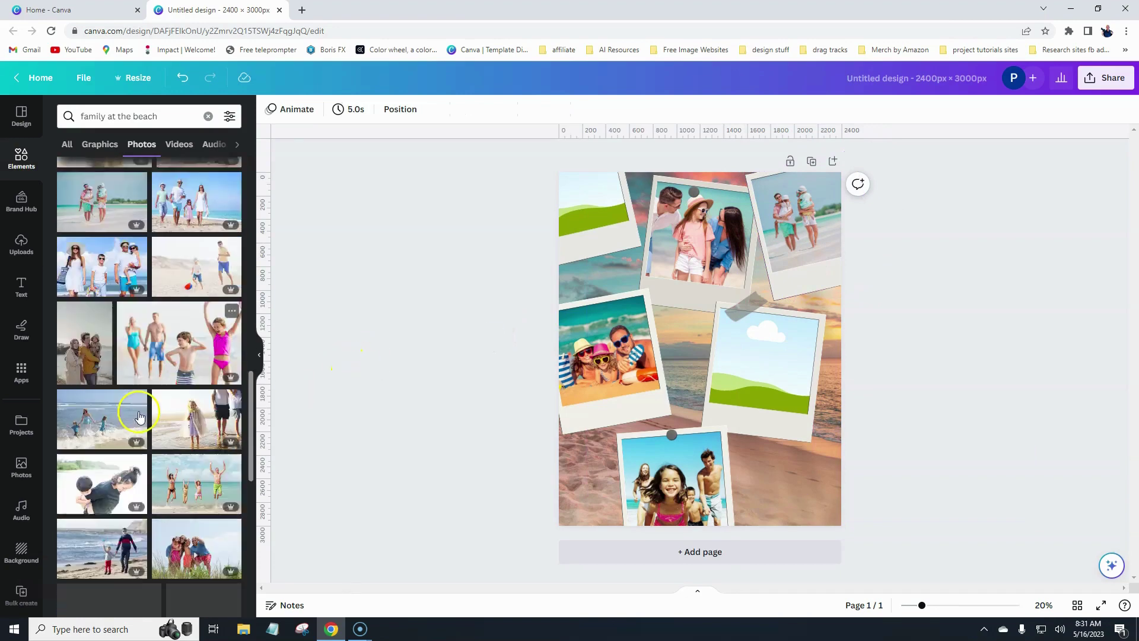
{"action": "scroll", "coordinate": [139, 415], "scroll_direction": "down", "scroll_amount": 5}
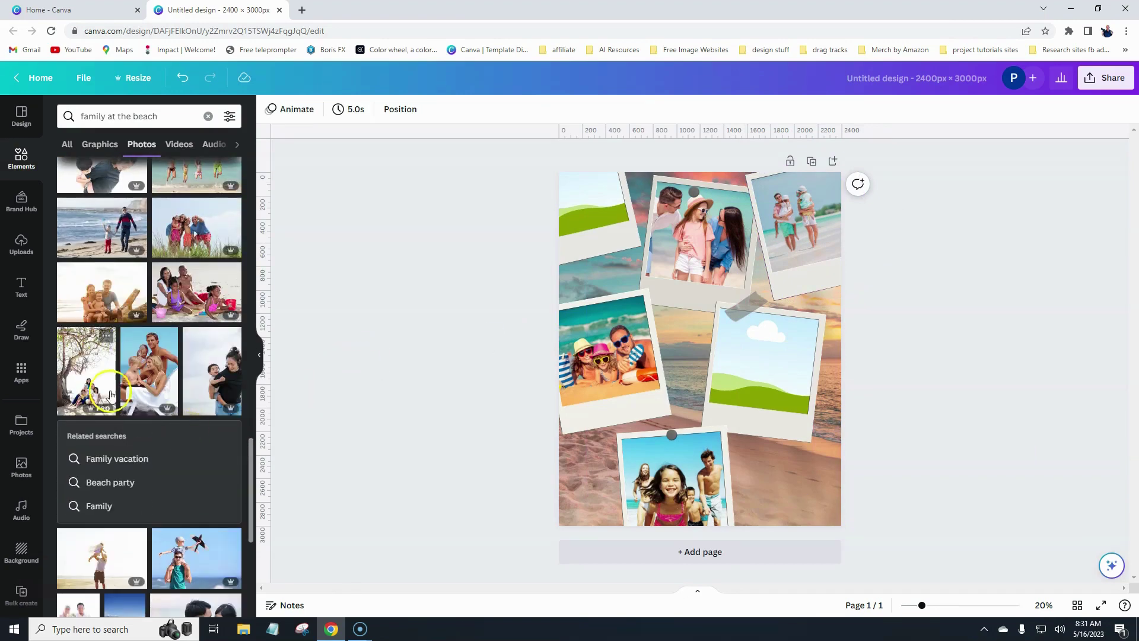
{"action": "left_click", "coordinate": [100, 301]}
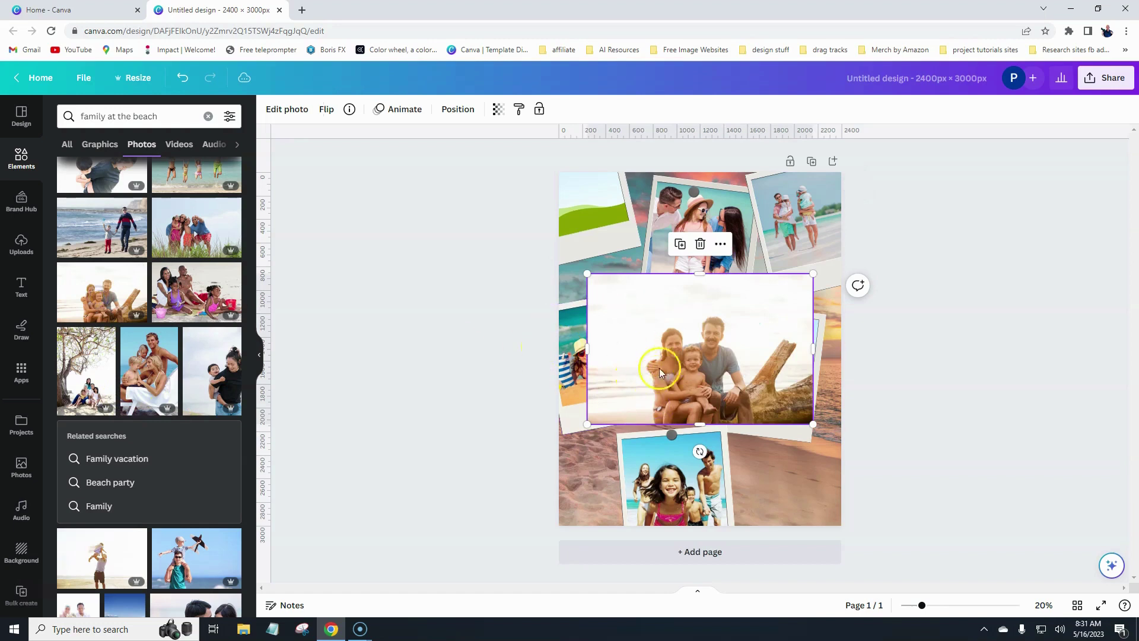
{"action": "left_click_drag", "start_coordinate": [660, 372], "coordinate": [825, 407]}
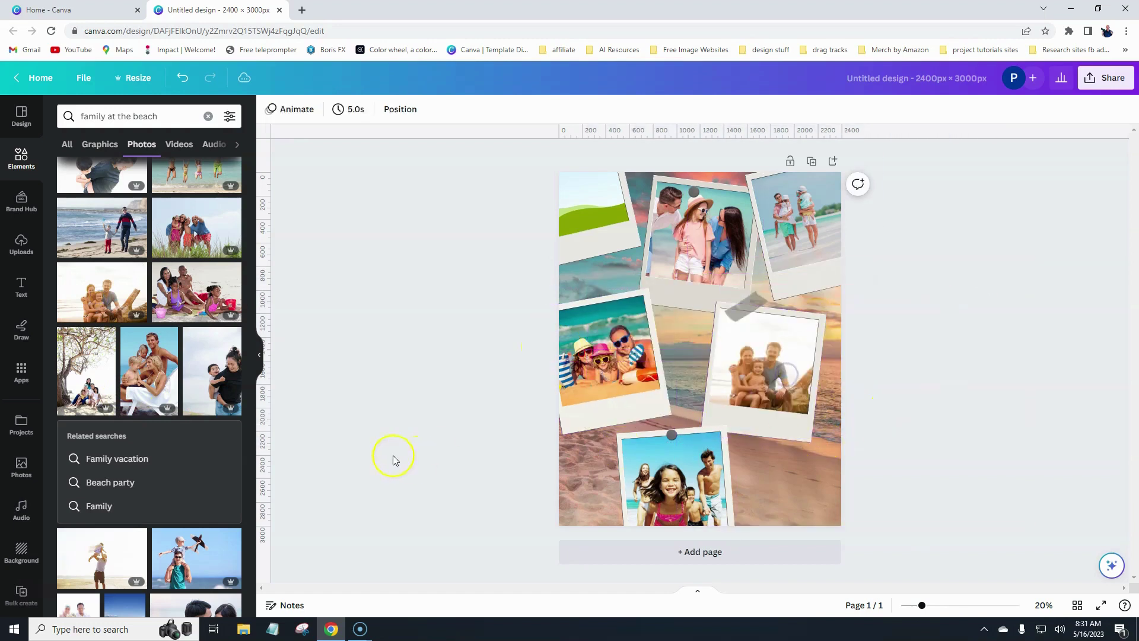
{"action": "left_click", "coordinate": [748, 305]}
{"action": "left_click", "coordinate": [746, 251]}
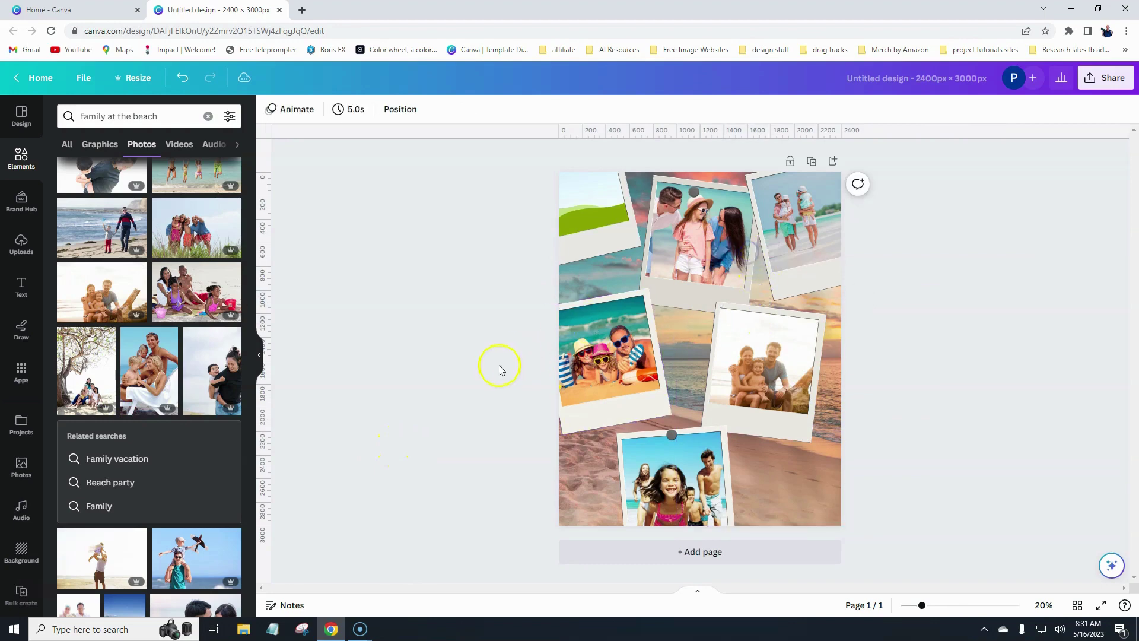
Fill the top-left Polaroid with the photo of the man in a red shirt and yellow shorts walking beside a child.
{"action": "scroll", "coordinate": [154, 332], "scroll_direction": "down", "scroll_amount": 3}
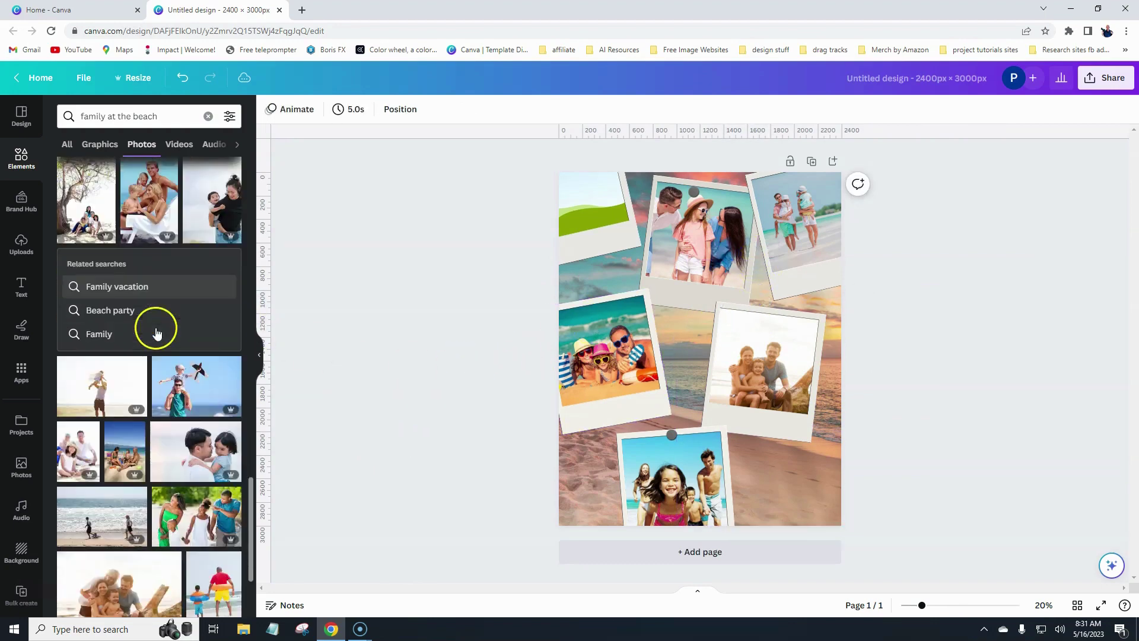
{"action": "scroll", "coordinate": [158, 334], "scroll_direction": "down", "scroll_amount": 4}
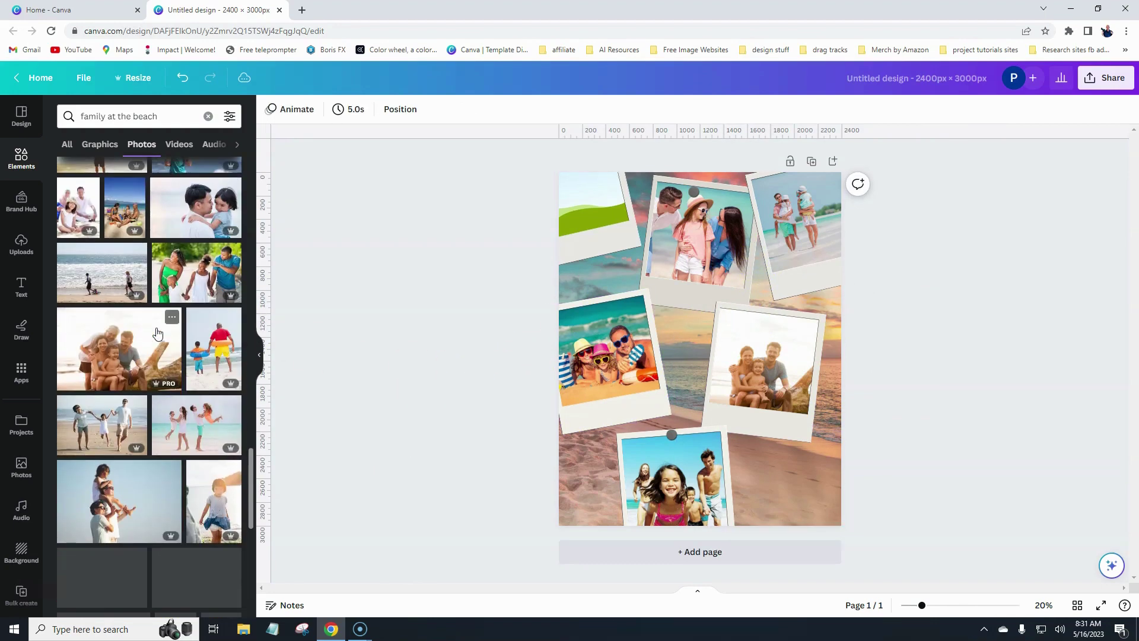
{"action": "left_click", "coordinate": [217, 363]}
{"action": "left_click_drag", "start_coordinate": [627, 291], "coordinate": [568, 216]}
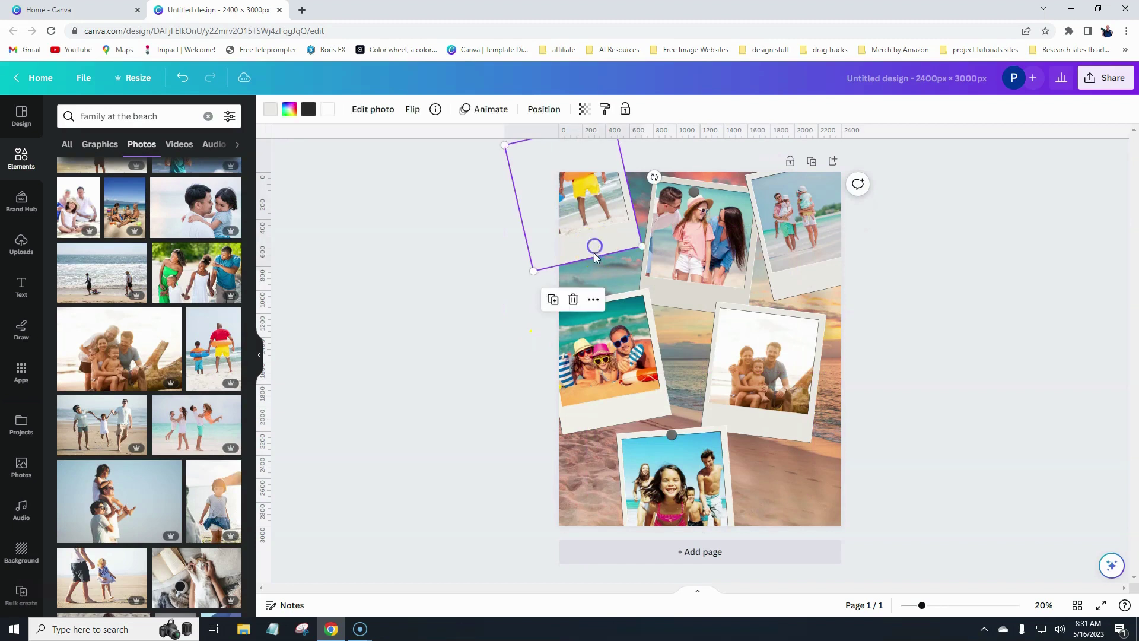
Shift the top-left and middle-left Polaroids down and to the right so more of each frame lies on the page.
{"action": "left_click_drag", "start_coordinate": [595, 257], "coordinate": [617, 285]}
{"action": "left_click", "coordinate": [506, 356]}
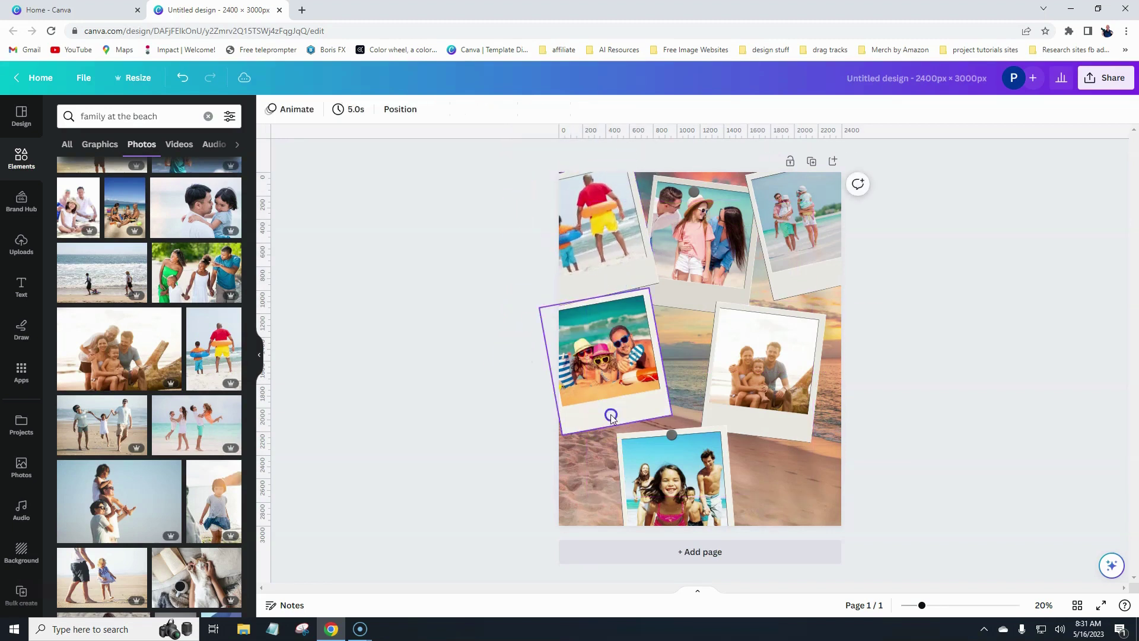
{"action": "left_click_drag", "start_coordinate": [611, 417], "coordinate": [623, 440]}
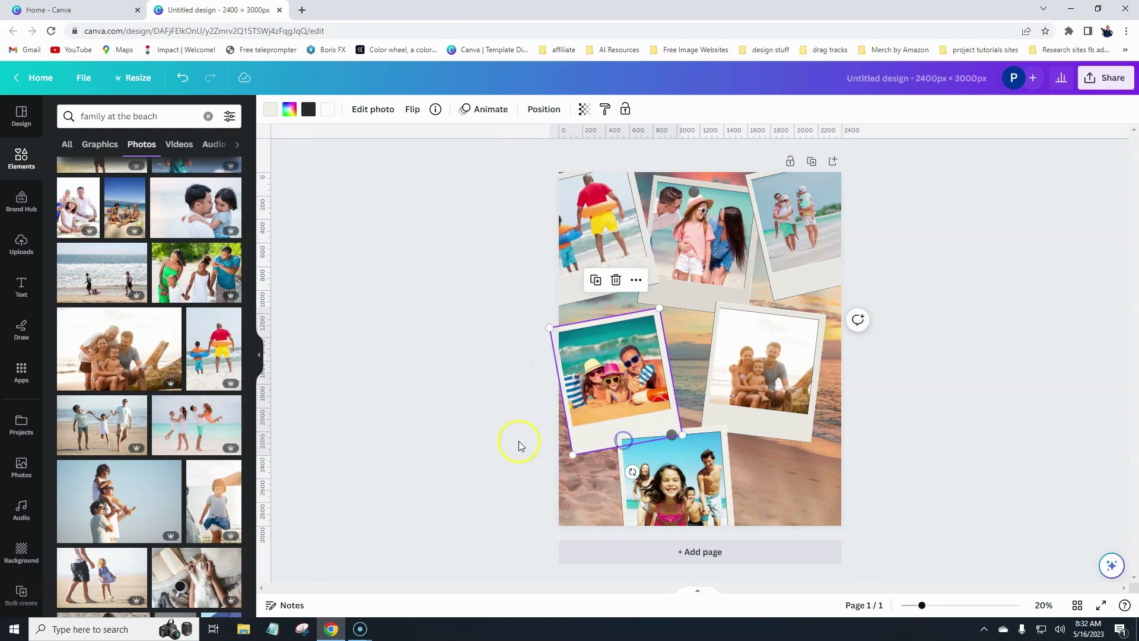
{"action": "left_click", "coordinate": [502, 443]}
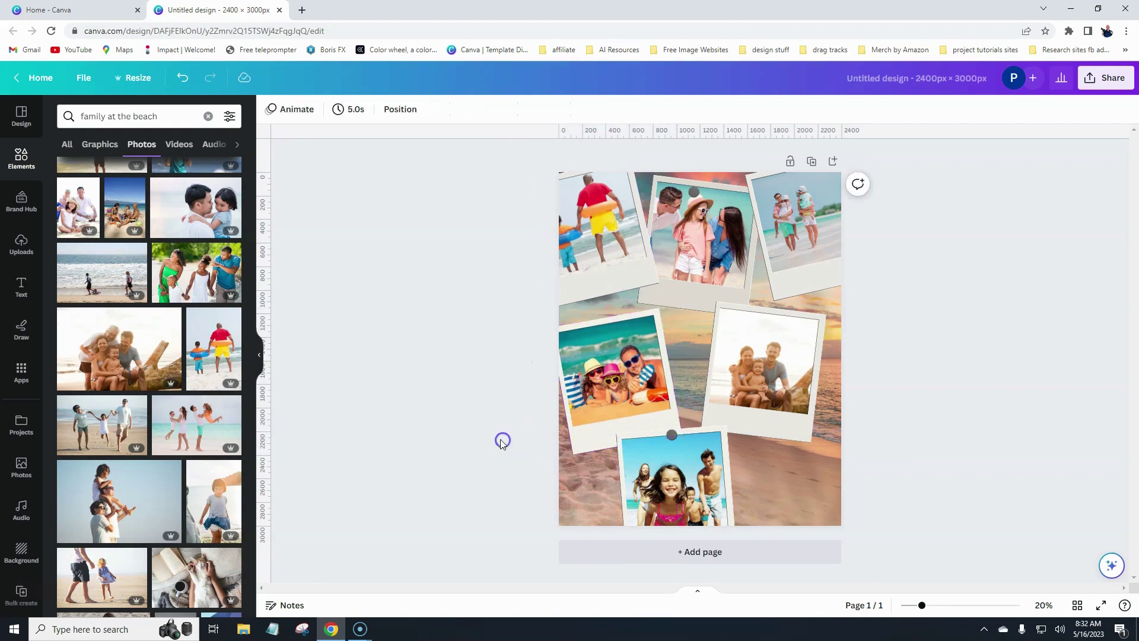
Duplicate the bottom Polaroid's round gray pin and place copies at the upper edges of the middle-right and middle-left Polaroids.
{"action": "left_click", "coordinate": [674, 437]}
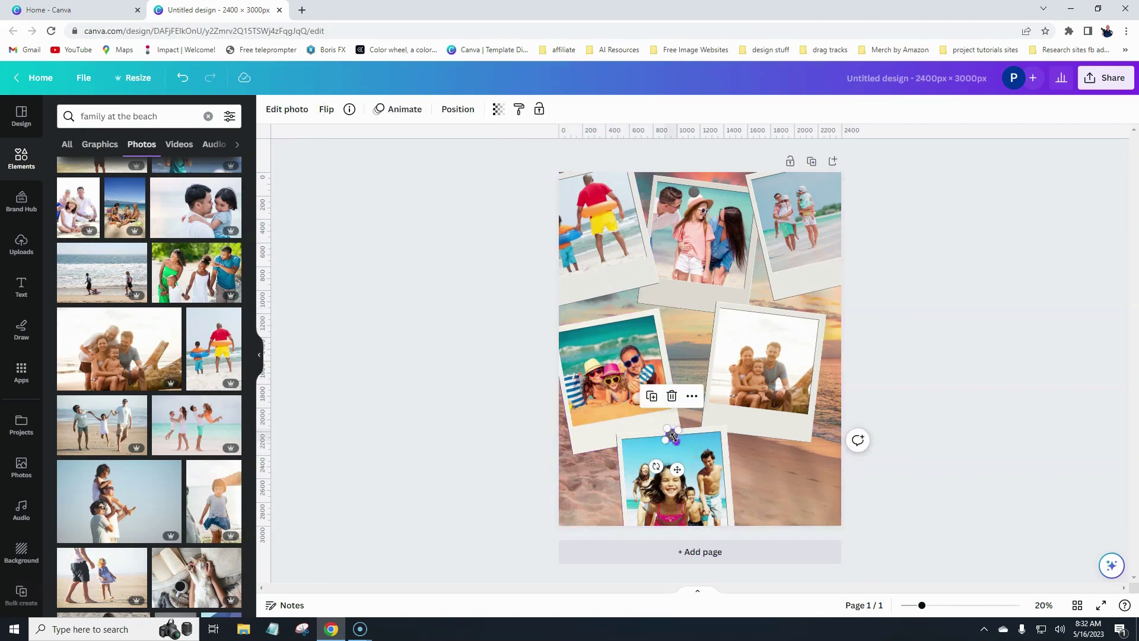
{"action": "left_click", "coordinate": [651, 396]}
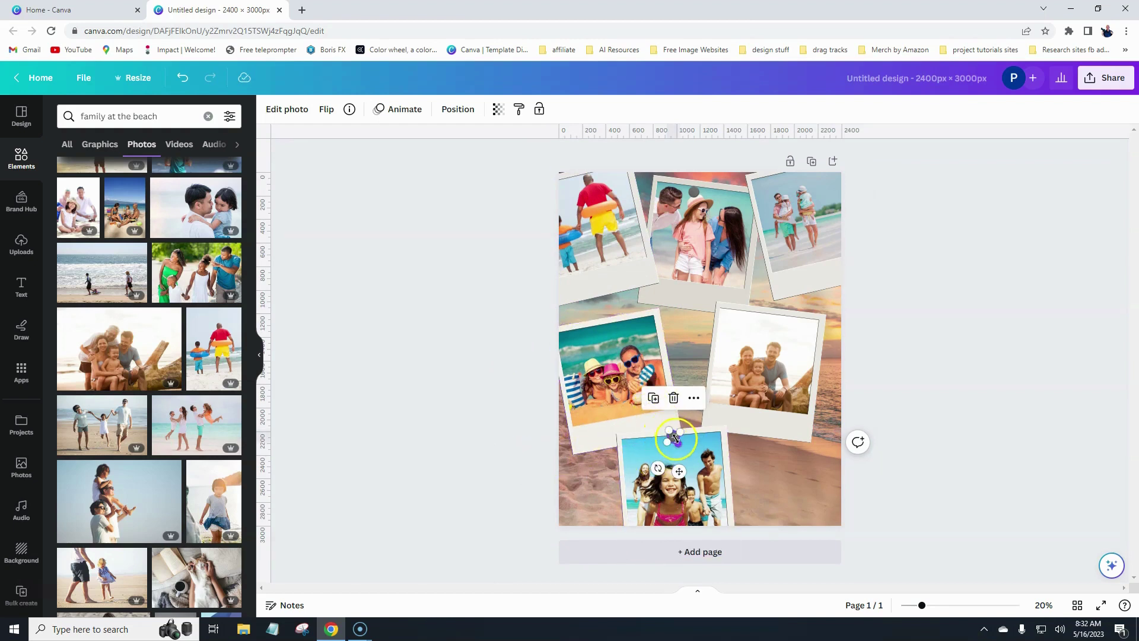
{"action": "left_click_drag", "start_coordinate": [678, 470], "coordinate": [606, 352]}
{"action": "left_click", "coordinate": [751, 272]}
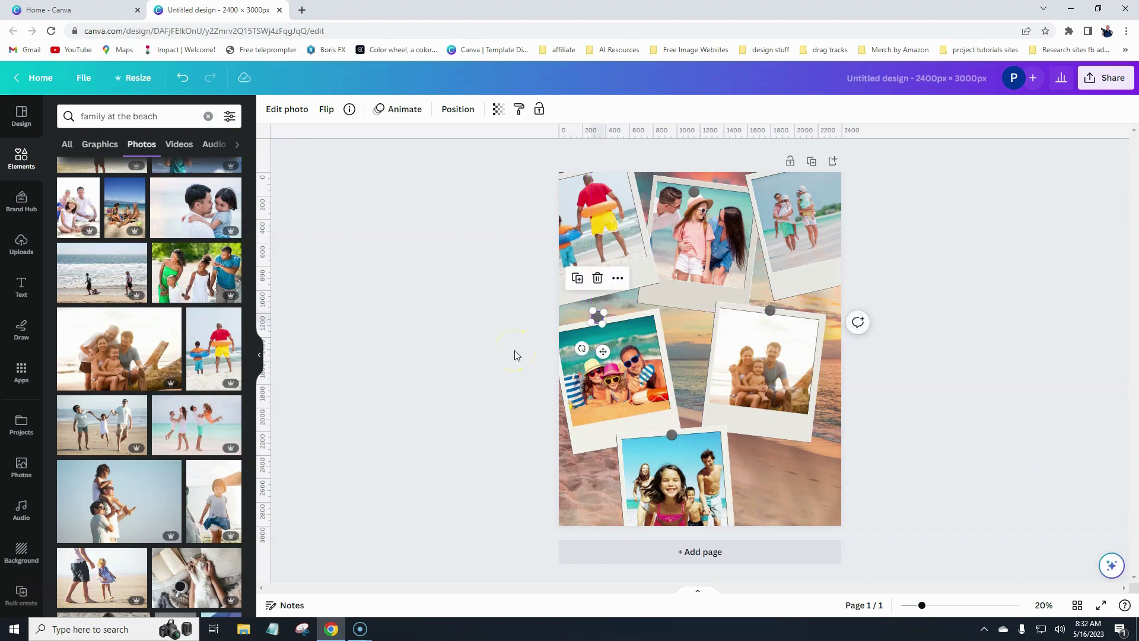
{"action": "left_click", "coordinate": [506, 355]}
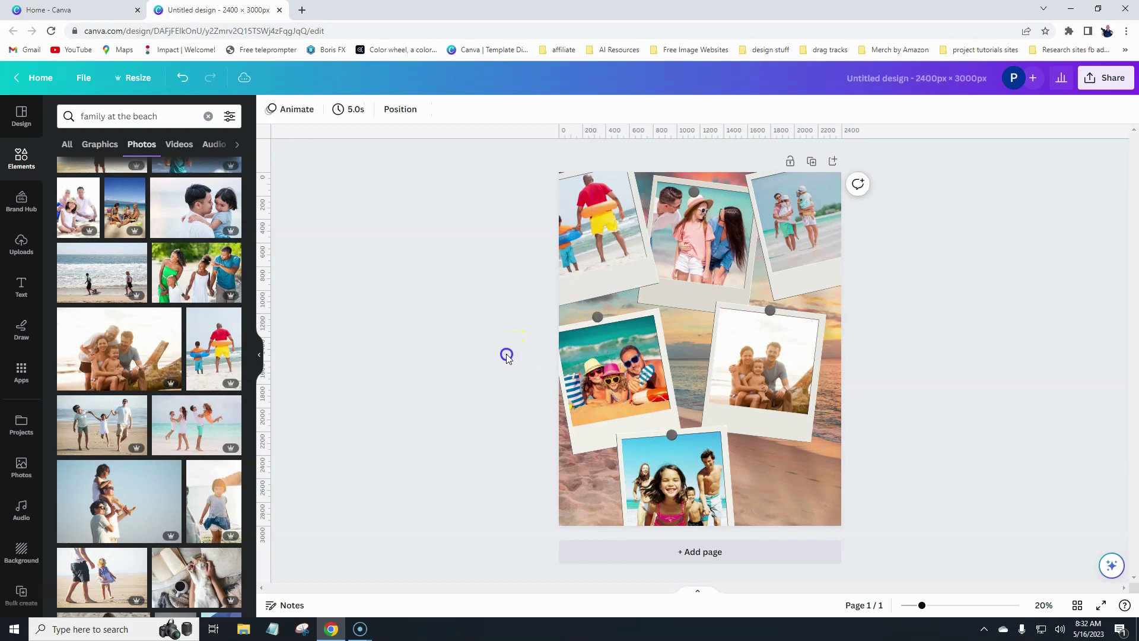
Nudge the middle-left Polaroid's pin slightly lower onto the frame's upper border.
{"action": "left_click", "coordinate": [597, 316]}
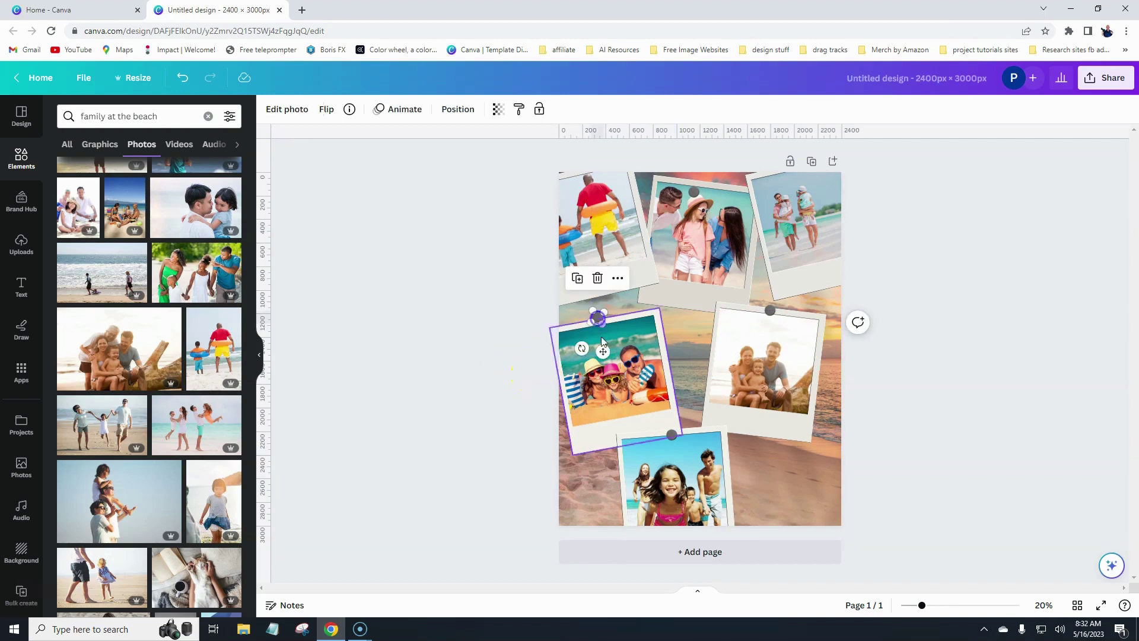
{"action": "left_click_drag", "start_coordinate": [605, 352], "coordinate": [605, 353]}
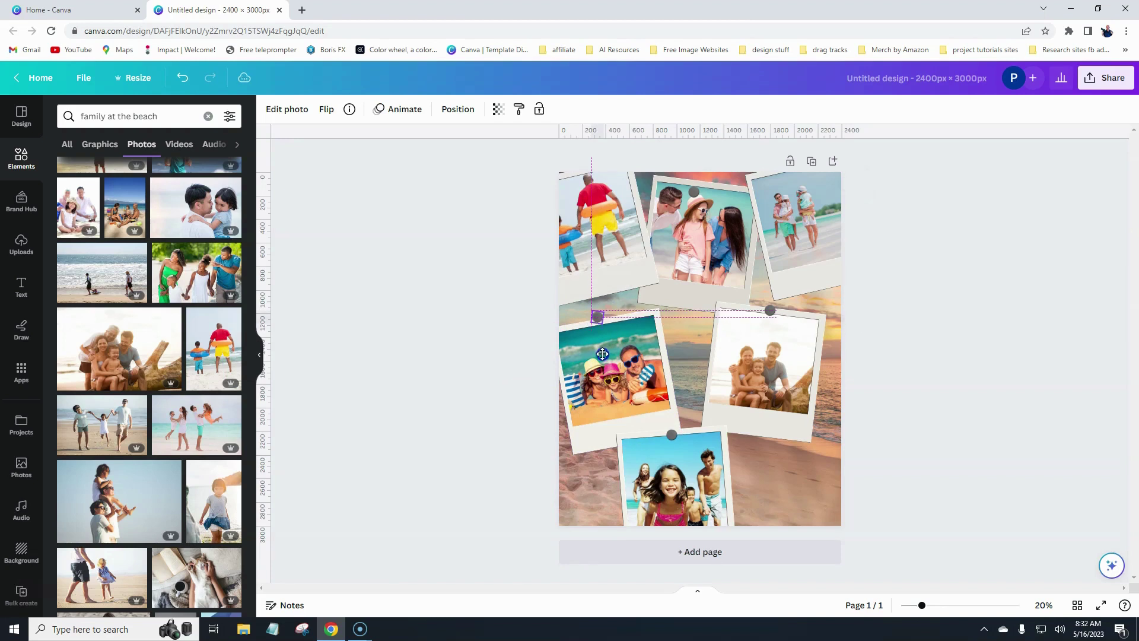
{"action": "left_click_drag", "start_coordinate": [603, 354], "coordinate": [603, 355]}
{"action": "left_click", "coordinate": [501, 352]}
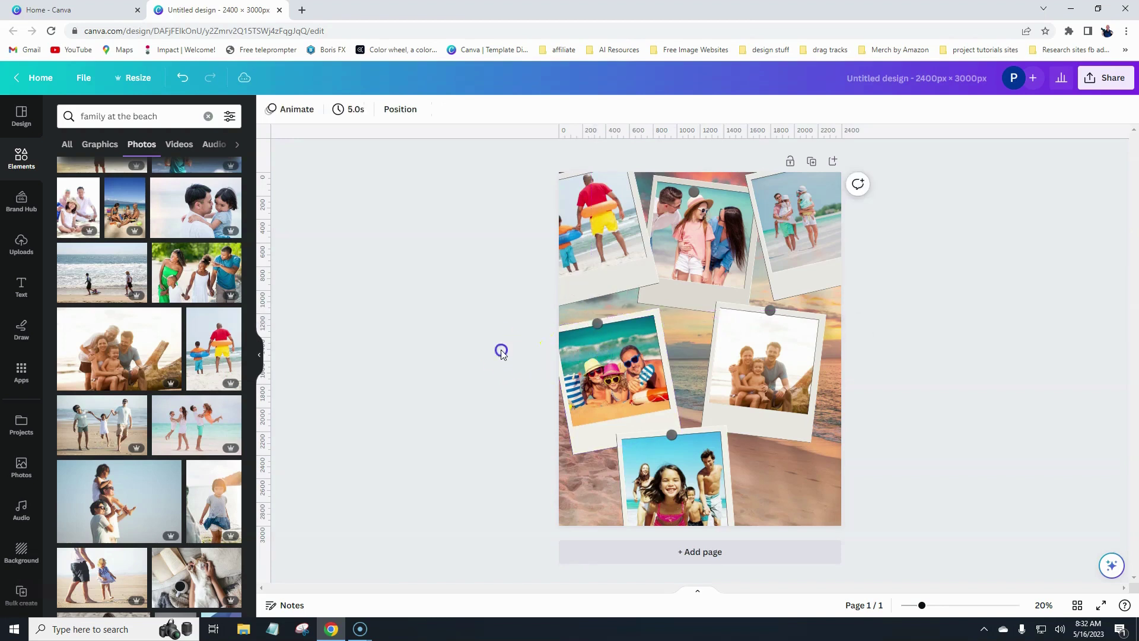
Replace the element search with "masking tape" and show all matching graphics.
{"action": "left_click", "coordinate": [207, 117]}
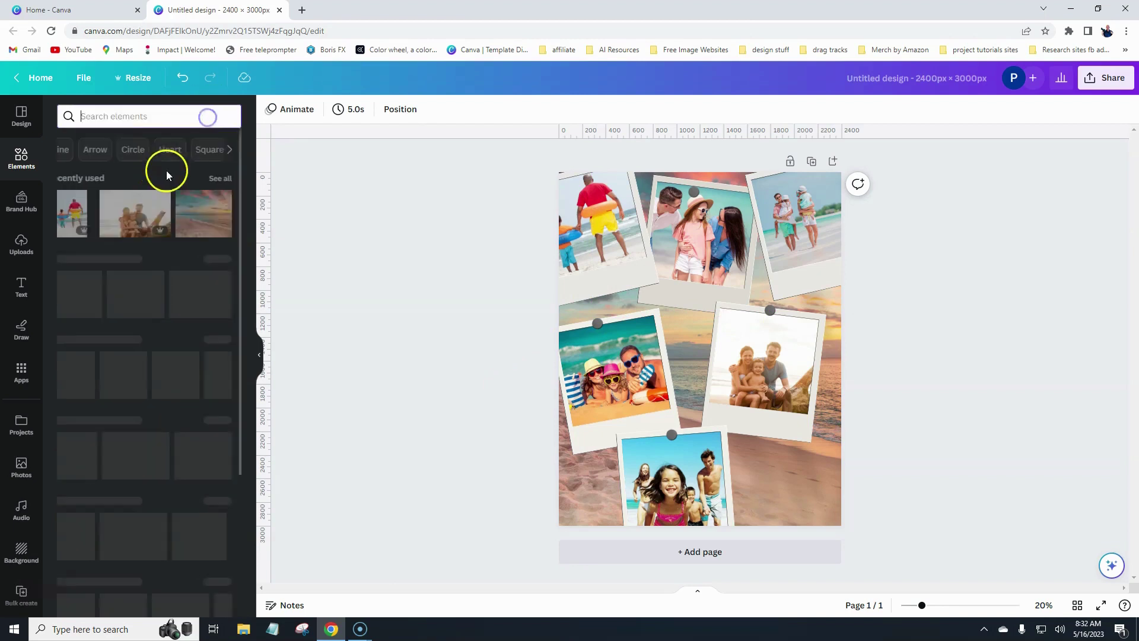
{"action": "left_click", "coordinate": [119, 116]}
{"action": "type", "text": "masking"}
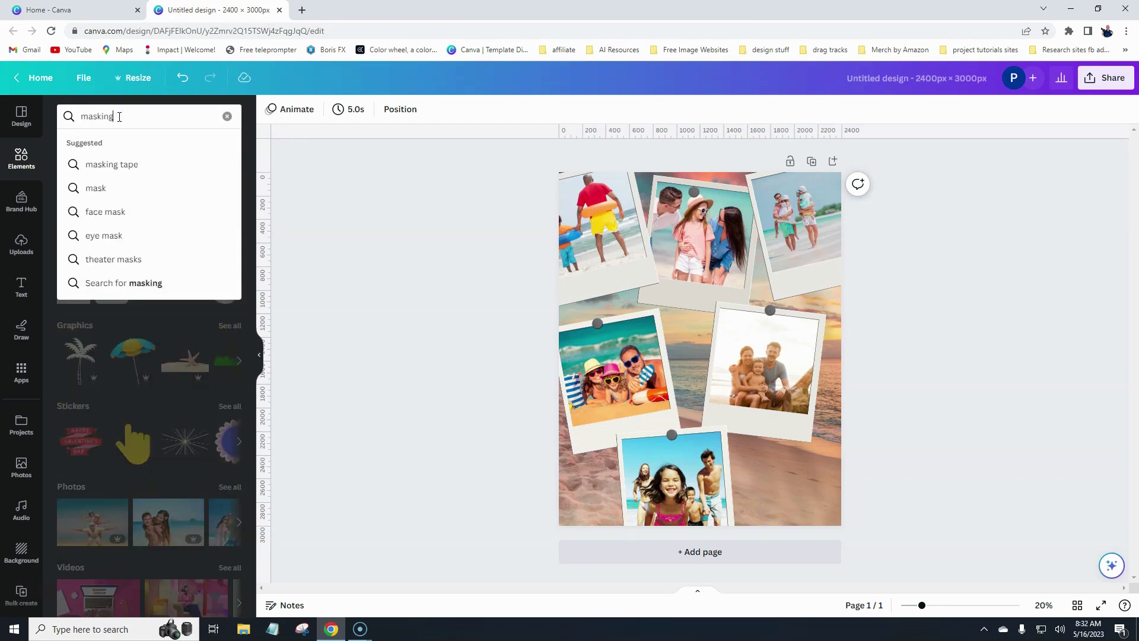
{"action": "type", "text": " tape"}
{"action": "key", "text": "Return"}
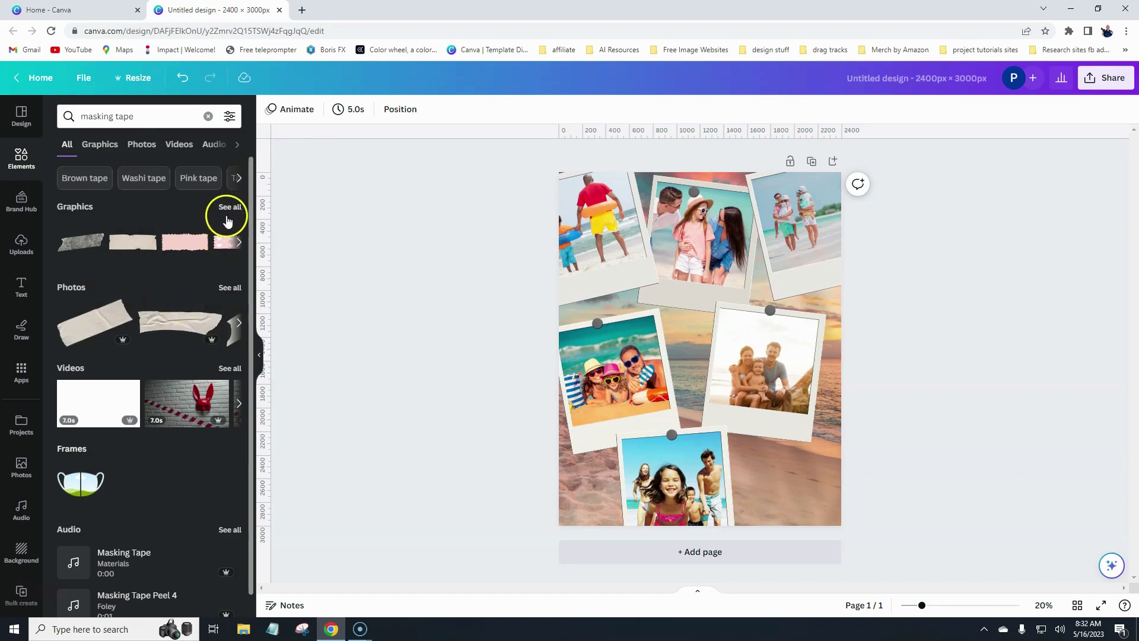
{"action": "left_click", "coordinate": [229, 207]}
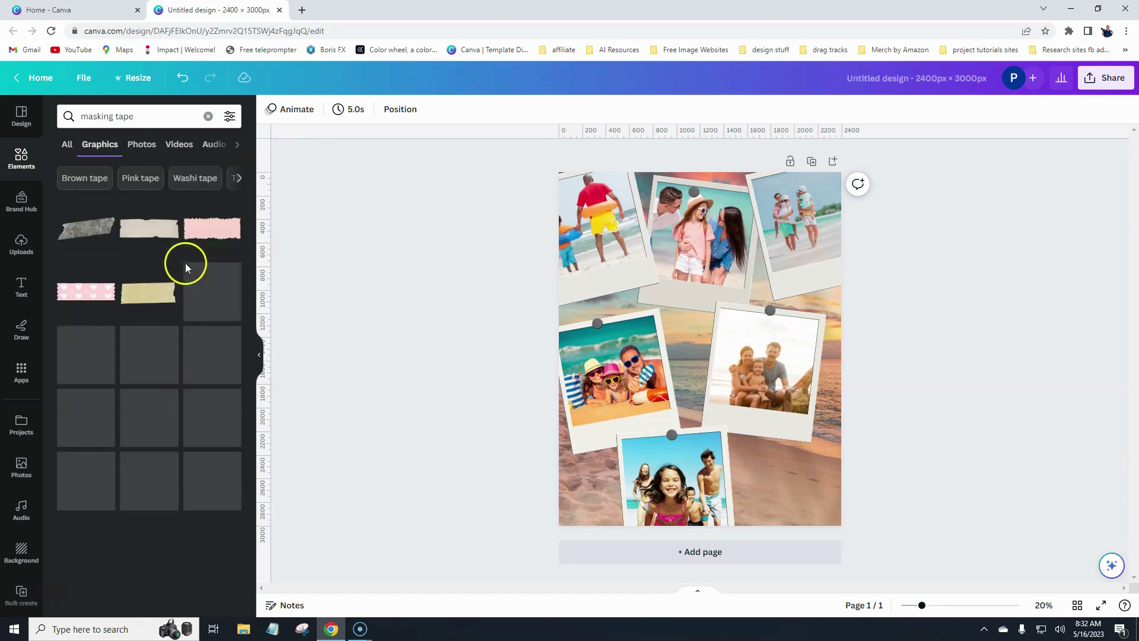
Place three tilted beige masking tape strips: across the top-middle Polaroid's upper corner, below the middle-right Polaroid, and on the bottom Polaroid's left edge.
{"action": "left_click", "coordinate": [141, 296]}
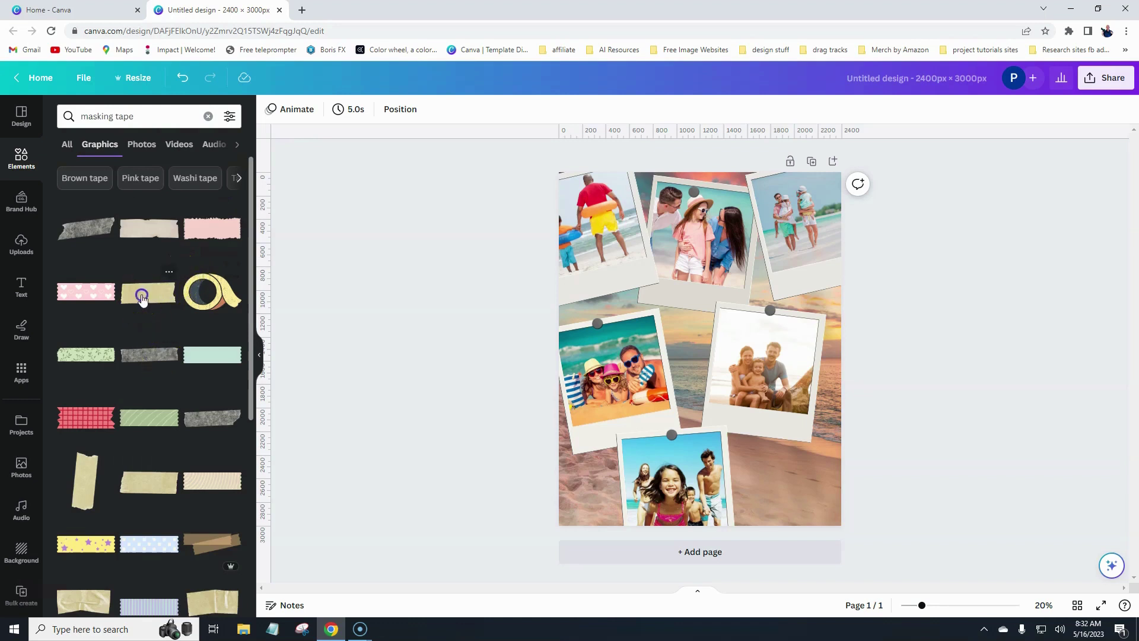
{"action": "left_click_drag", "start_coordinate": [838, 402], "coordinate": [682, 222]}
{"action": "left_click", "coordinate": [780, 385]}
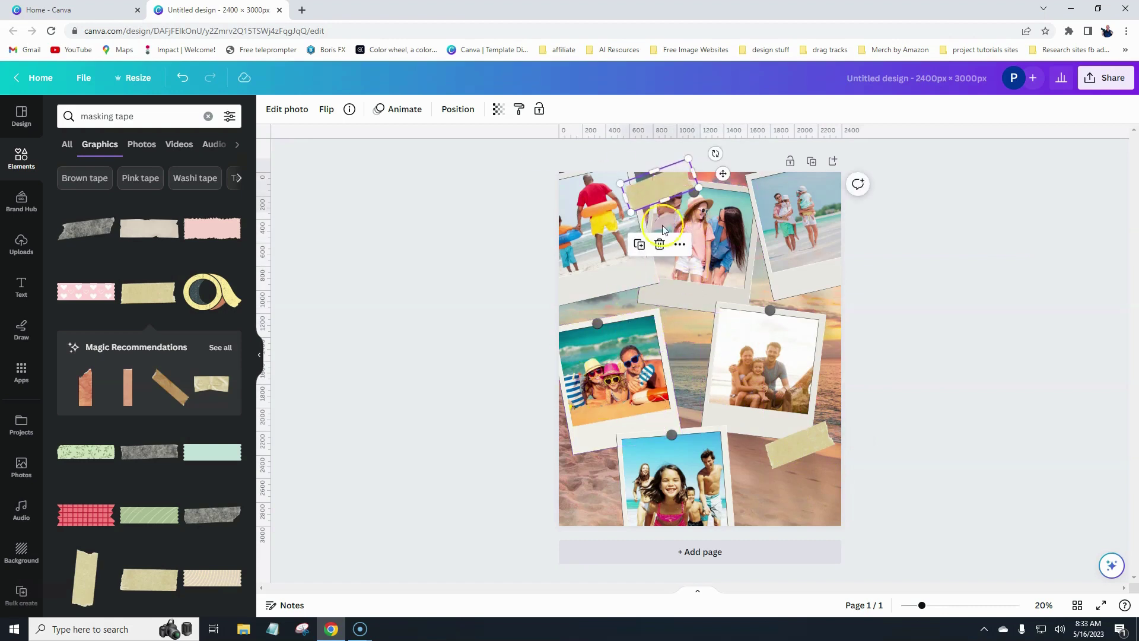
{"action": "left_click", "coordinate": [640, 245]}
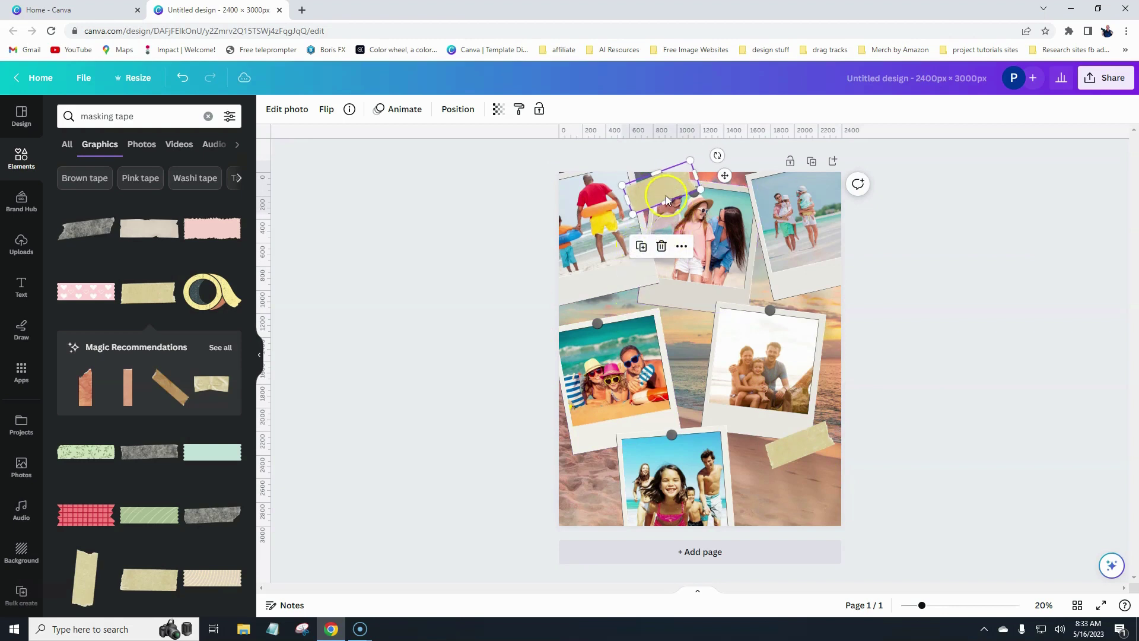
{"action": "left_click_drag", "start_coordinate": [724, 176], "coordinate": [665, 479]}
{"action": "left_click", "coordinate": [511, 420]}
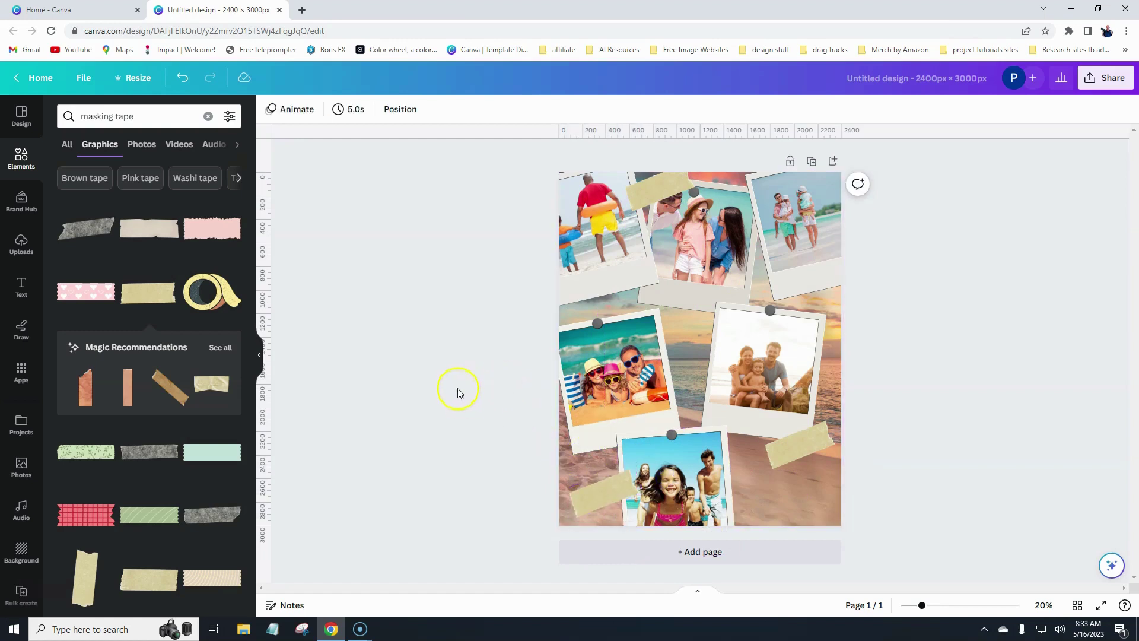
Add a heading across the middle of the page, enlarge it to font size 238, and enter the family's name as its text.
{"action": "left_click", "coordinate": [19, 289]}
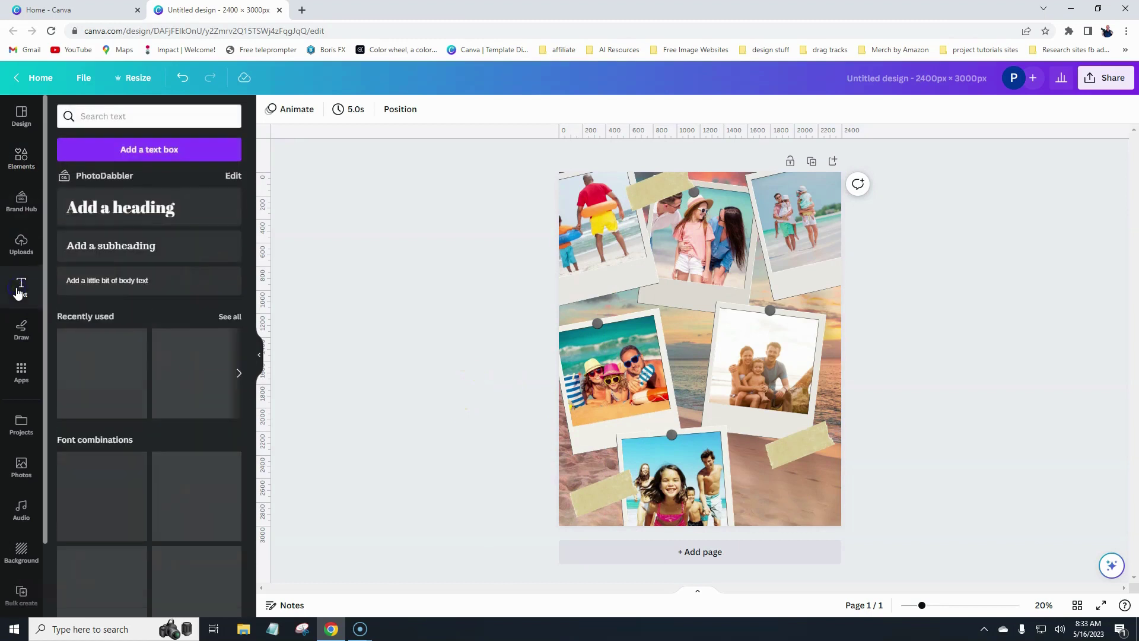
{"action": "left_click", "coordinate": [181, 209]}
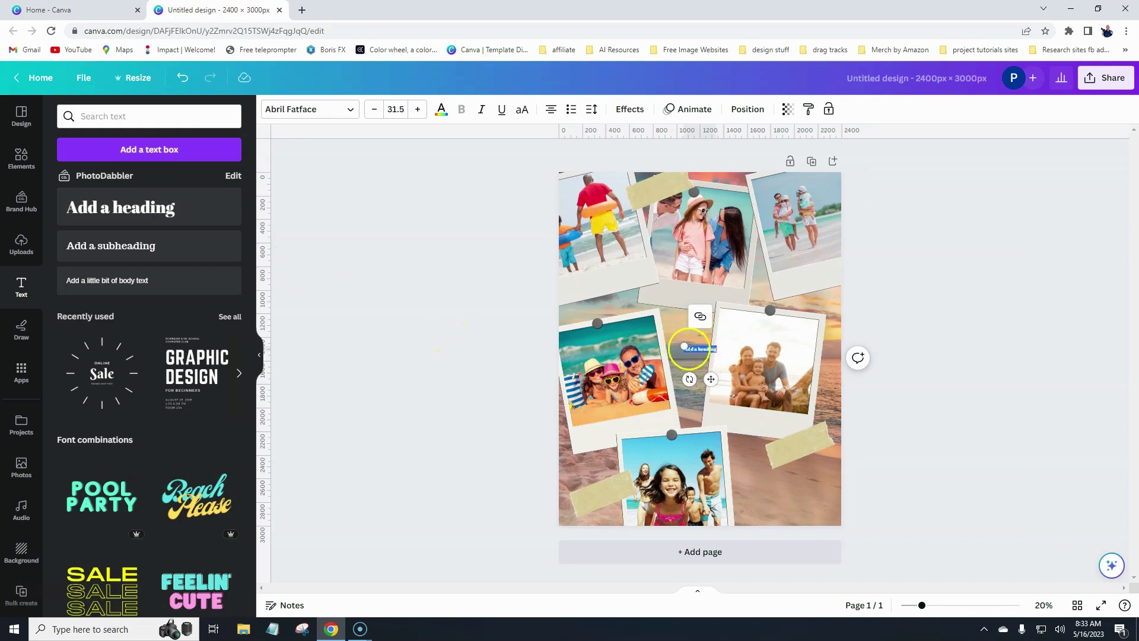
{"action": "left_click_drag", "start_coordinate": [684, 346], "coordinate": [571, 301]}
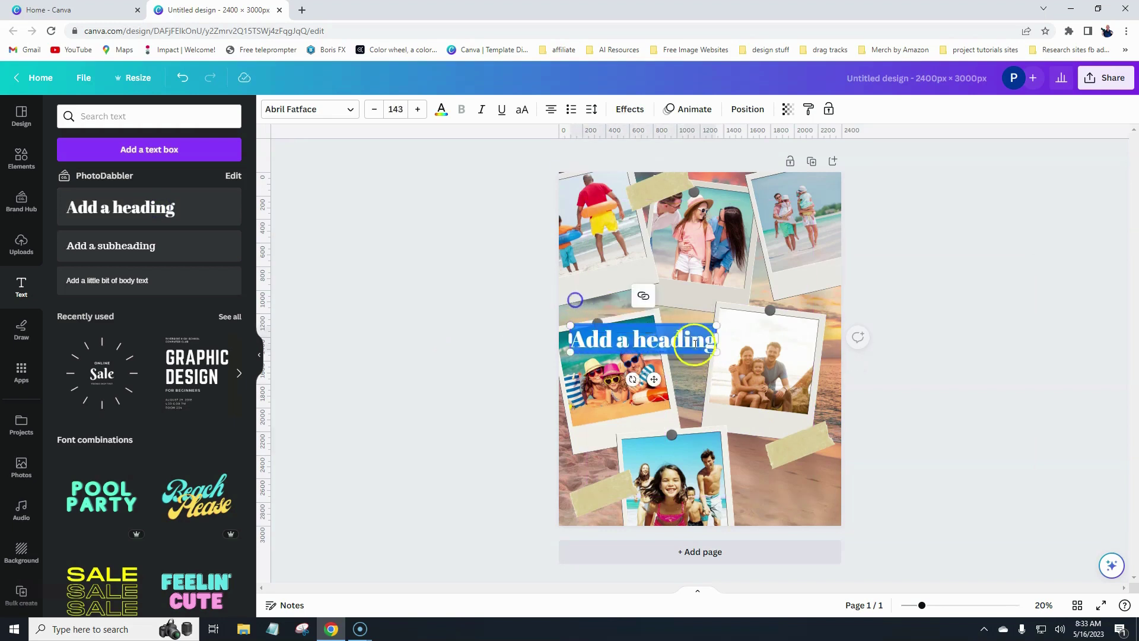
{"action": "left_click_drag", "start_coordinate": [717, 352], "coordinate": [789, 404]}
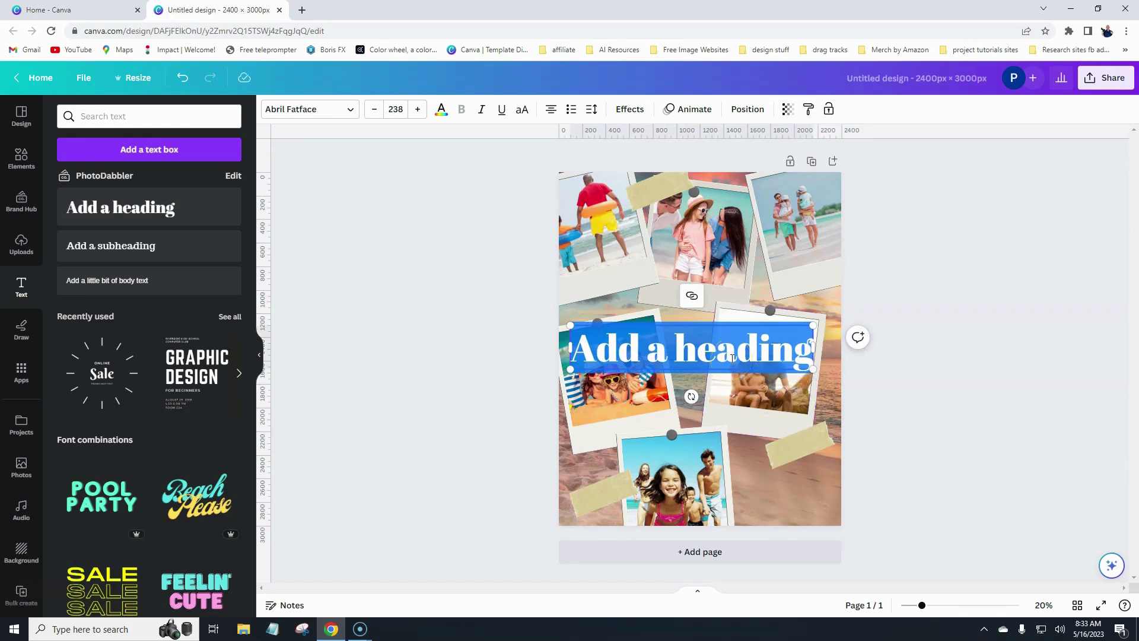
{"action": "type", "text": "James E"}
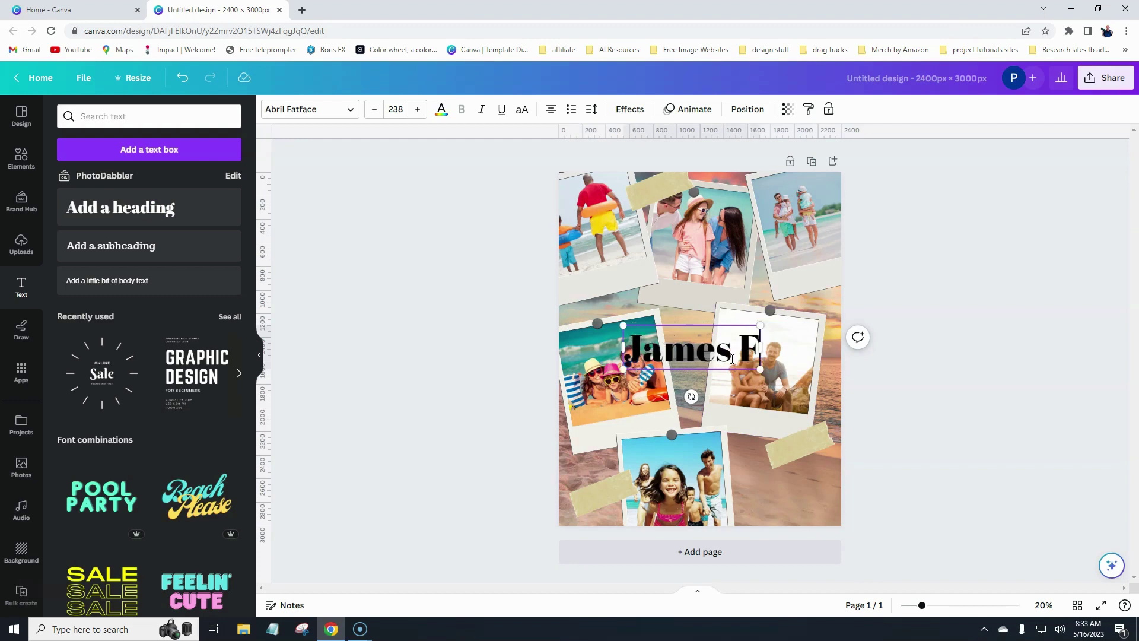
{"action": "type", "text": "amily"}
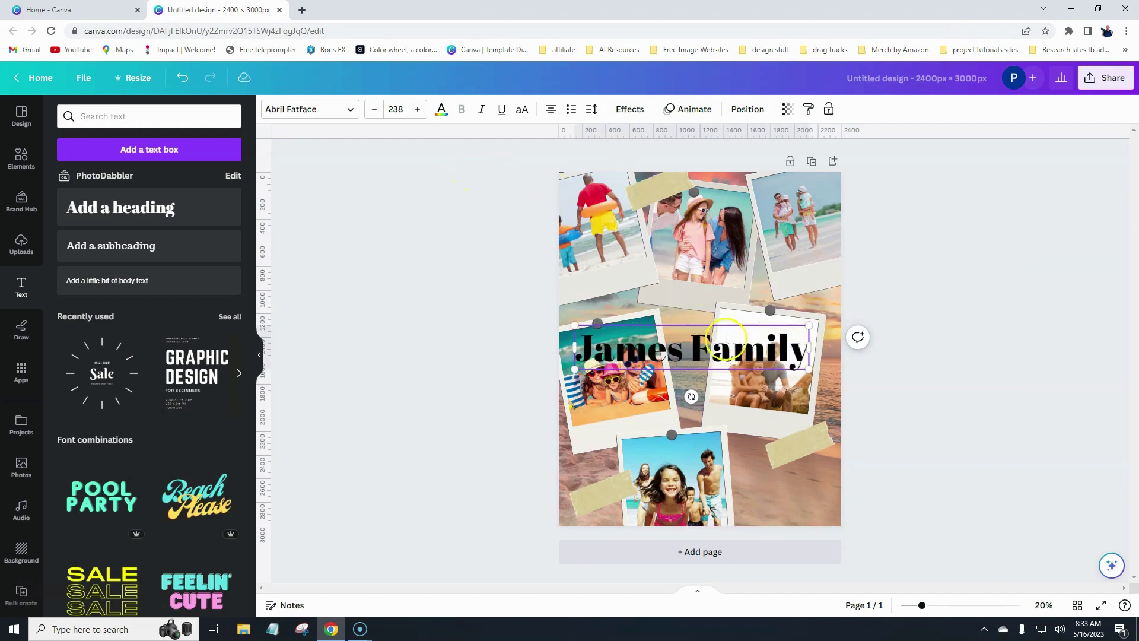
Change the family-name heading's font to Eyesome Script.
{"action": "left_click", "coordinate": [776, 358]}
{"action": "triple_click", "coordinate": [775, 358]}
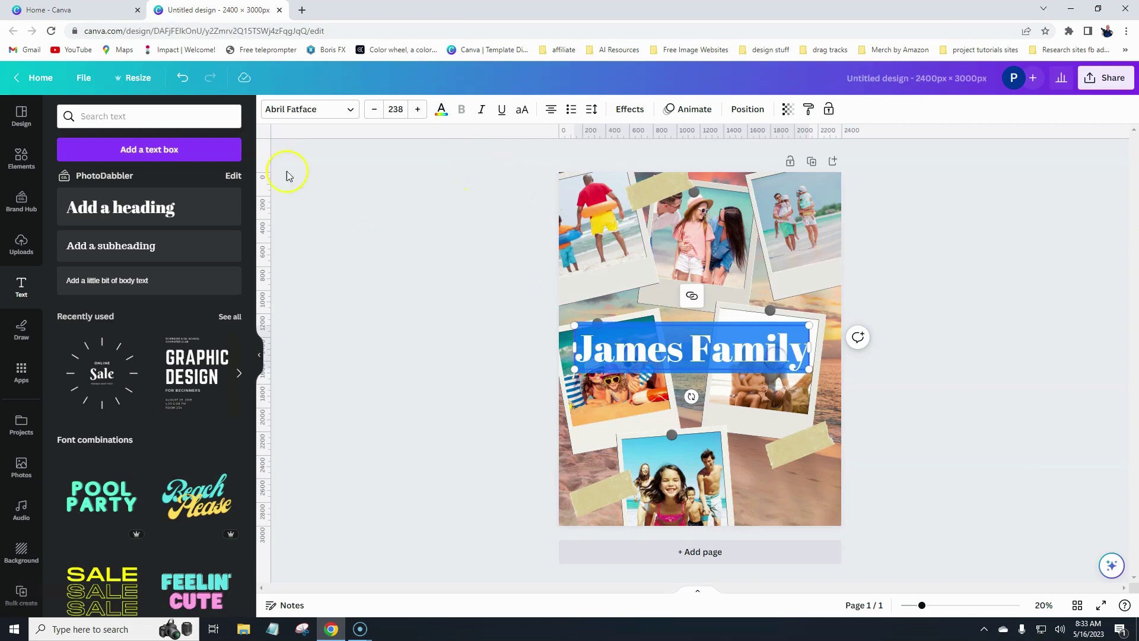
{"action": "left_click", "coordinate": [325, 110]}
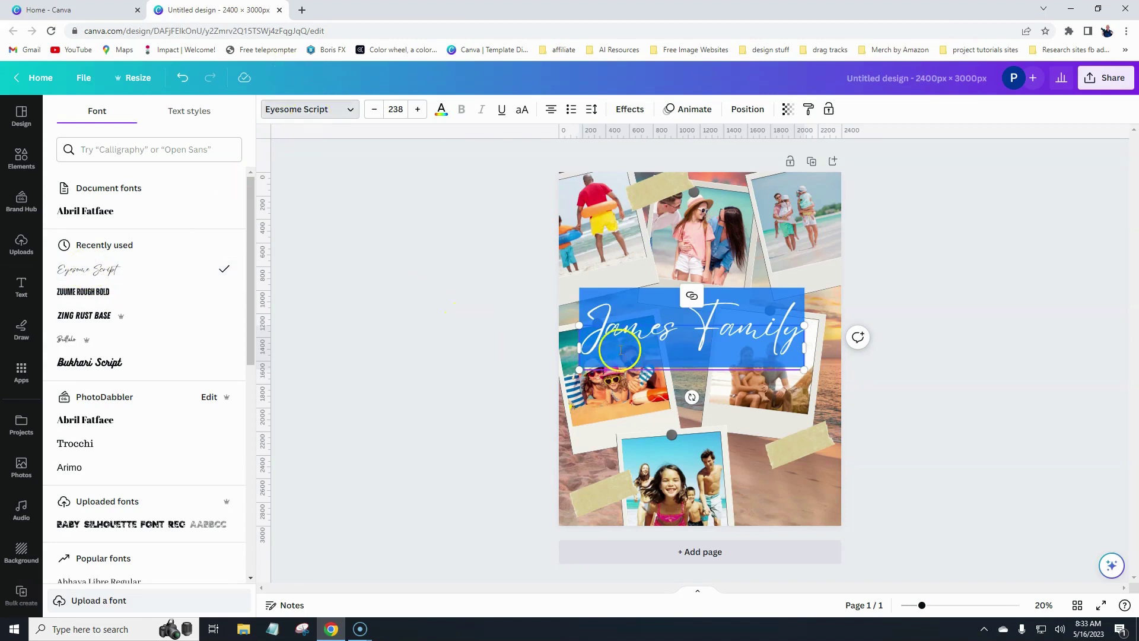
{"action": "left_click", "coordinate": [935, 417]}
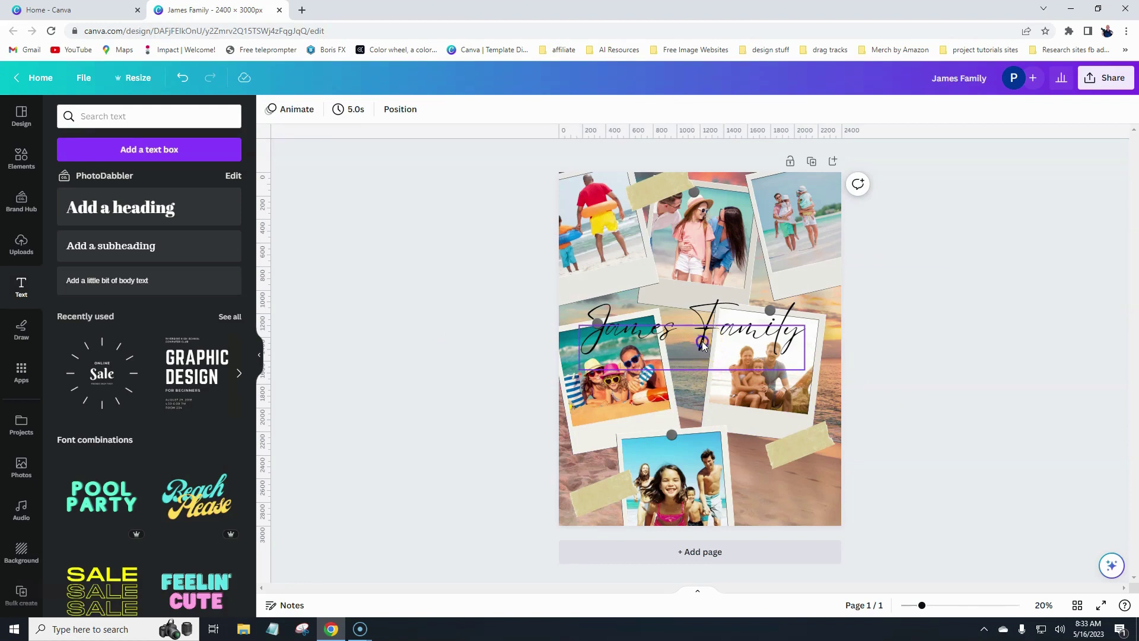
{"action": "left_click", "coordinate": [702, 344]}
{"action": "left_click", "coordinate": [484, 354]}
Move the family-name heading to the page's lower-right corner, shrink it to font size 135, and tilt it upward to the right.
{"action": "left_click_drag", "start_coordinate": [614, 333], "coordinate": [659, 491]}
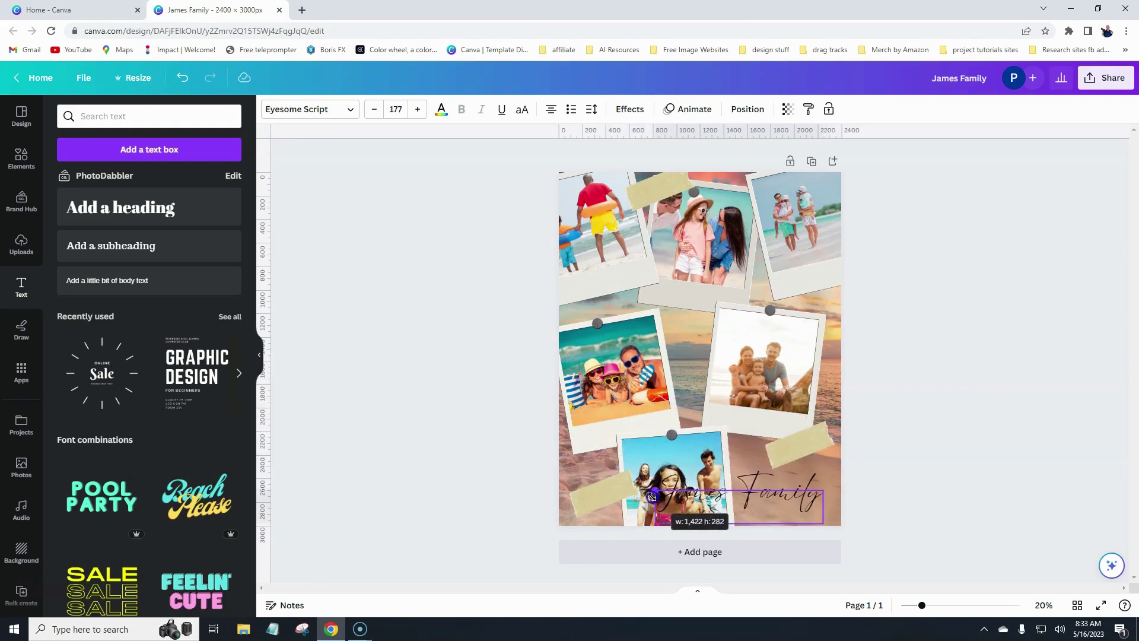
{"action": "left_click_drag", "start_coordinate": [730, 551], "coordinate": [780, 508]}
{"action": "left_click_drag", "start_coordinate": [676, 504], "coordinate": [704, 496]}
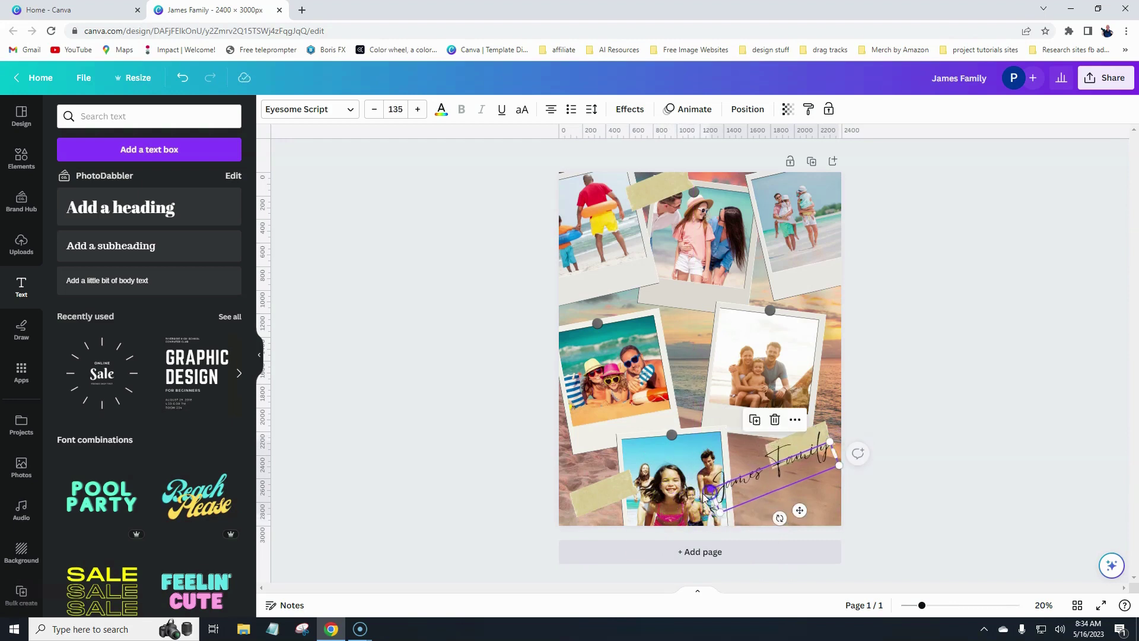
Set the family-name heading's text color to white.
{"action": "left_click", "coordinate": [441, 110]}
{"action": "left_click", "coordinate": [101, 212]}
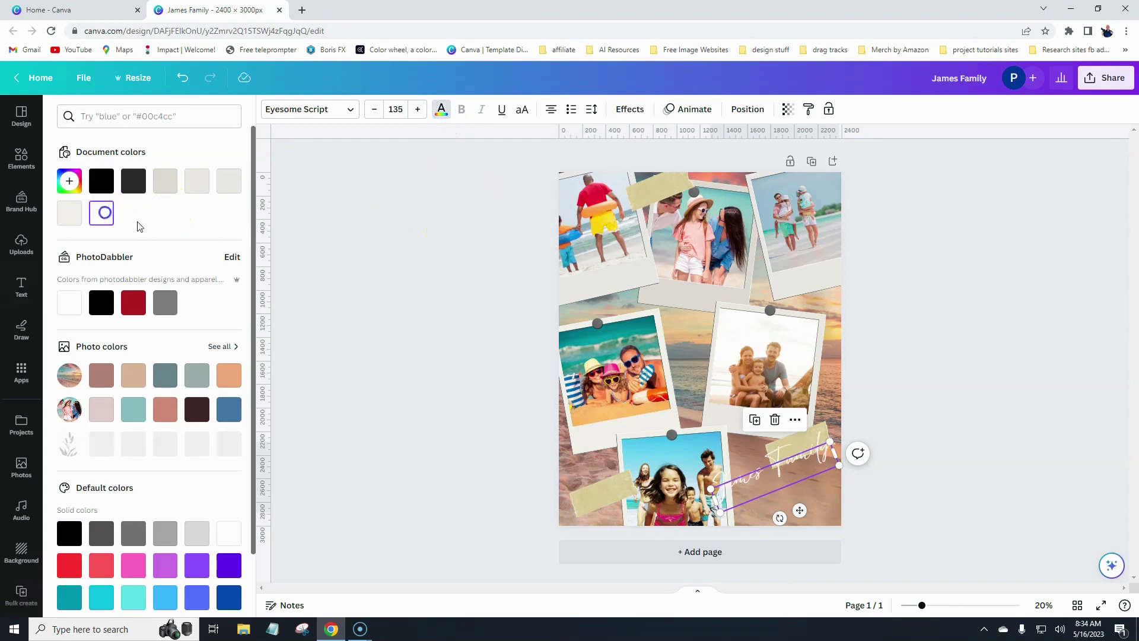
{"action": "left_click", "coordinate": [380, 287]}
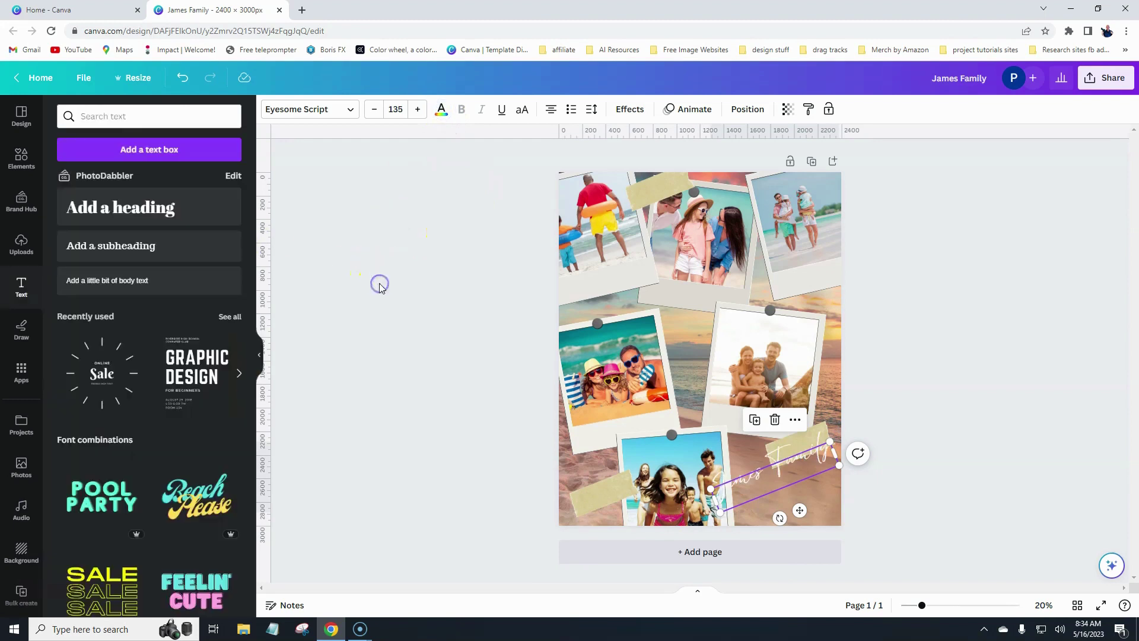
Apply a Shadow effect to the family-name heading with transparency 100 and black as the shadow color.
{"action": "left_click", "coordinate": [764, 478]}
{"action": "left_click", "coordinate": [629, 109]}
{"action": "left_click", "coordinate": [143, 183]}
{"action": "left_click_drag", "start_coordinate": [127, 356], "coordinate": [131, 358]}
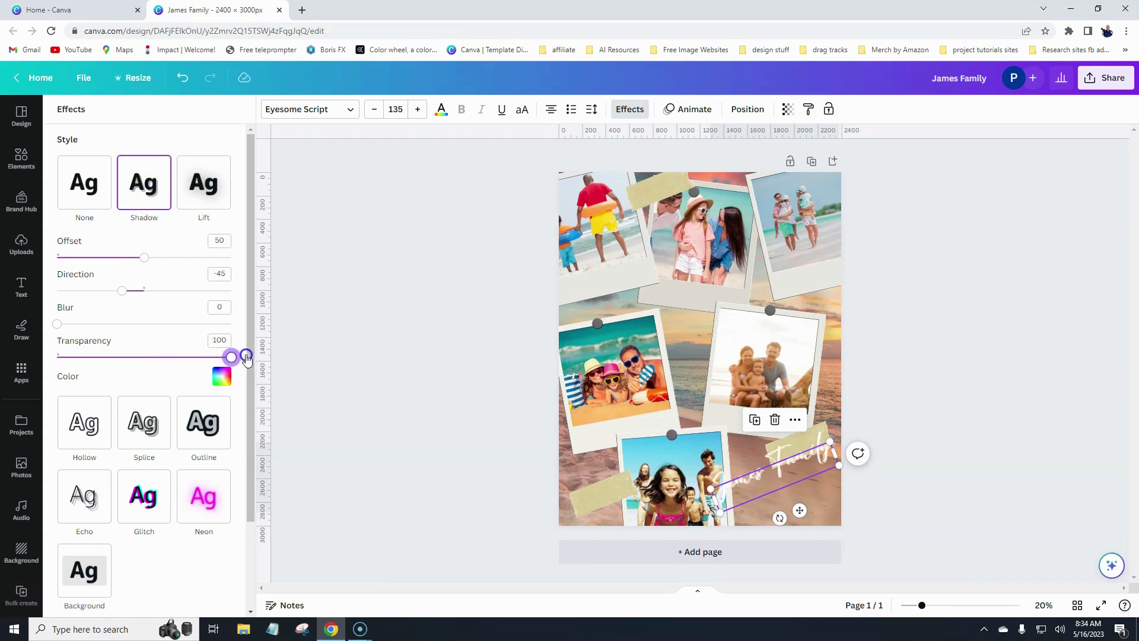
{"action": "left_click", "coordinate": [224, 381]}
{"action": "left_click", "coordinate": [92, 281]}
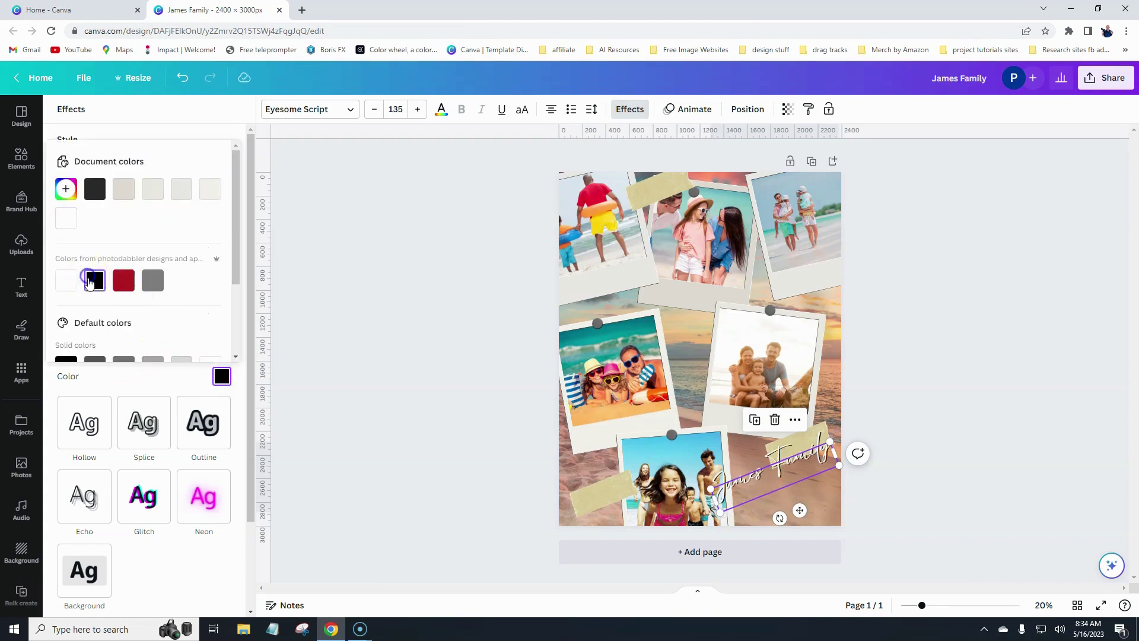
{"action": "left_click", "coordinate": [300, 288]}
{"action": "left_click", "coordinate": [333, 295]}
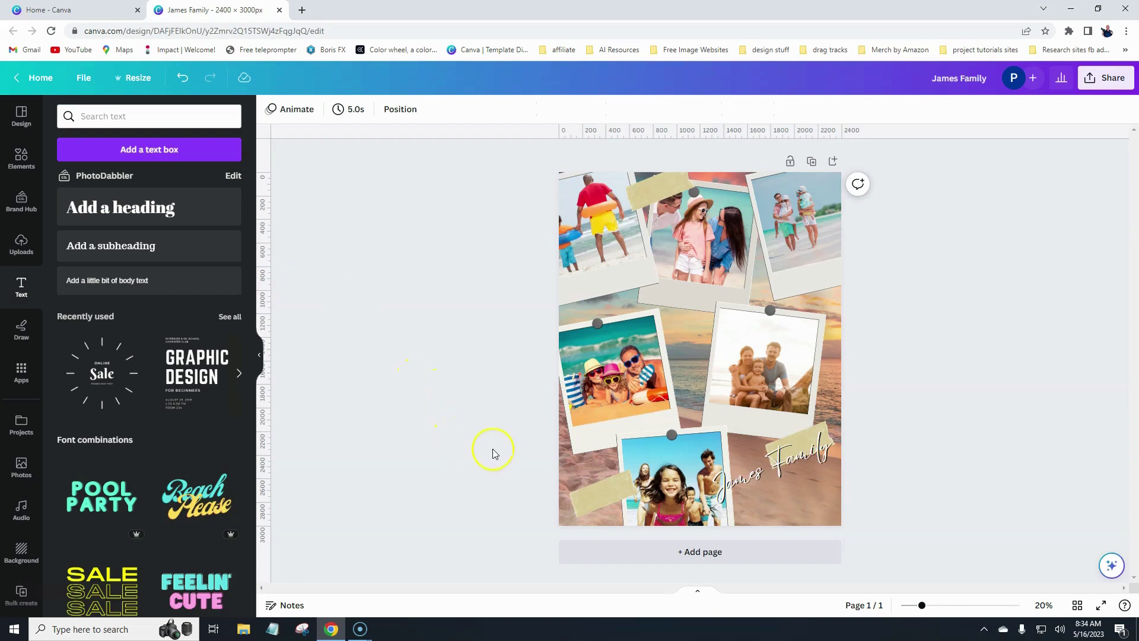
Apply the Curve shape to the family-name heading with a curve value of 41.
{"action": "left_click", "coordinate": [786, 462]}
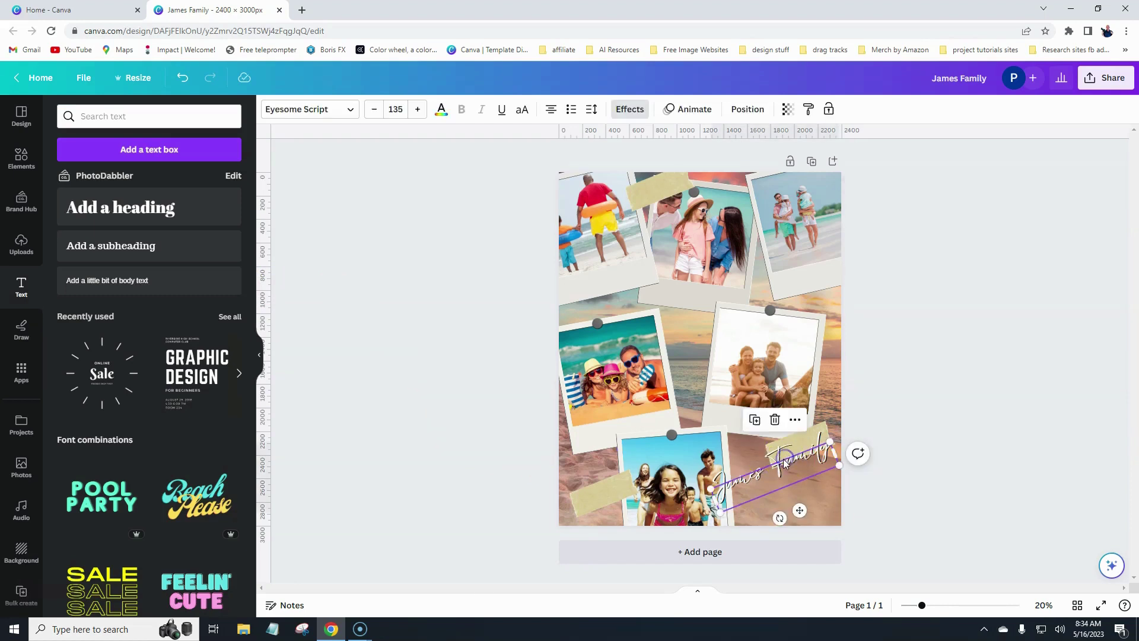
{"action": "left_click", "coordinate": [629, 109]}
{"action": "left_click_drag", "start_coordinate": [257, 484], "coordinate": [253, 575]}
{"action": "left_click", "coordinate": [159, 580]}
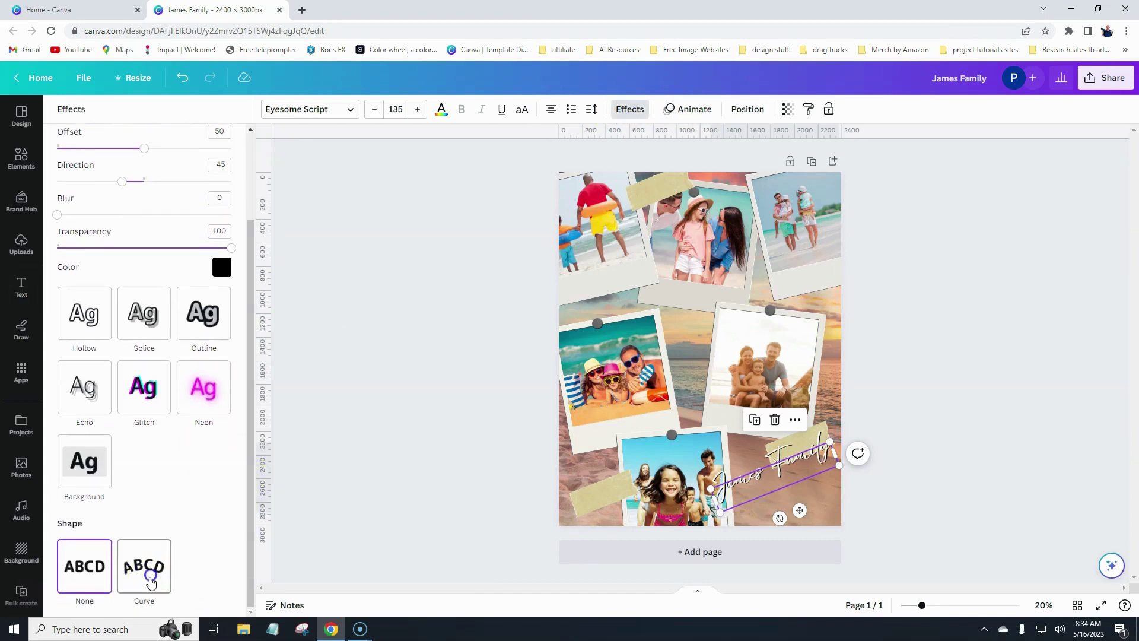
{"action": "left_click_drag", "start_coordinate": [250, 551], "coordinate": [180, 599]}
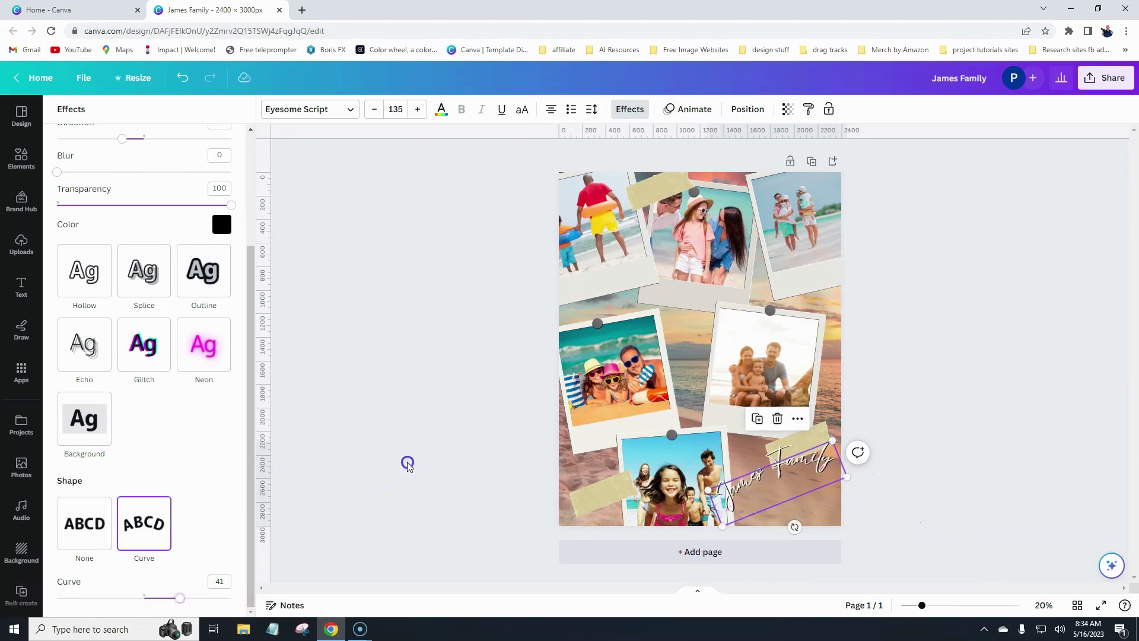
{"action": "left_click", "coordinate": [408, 463]}
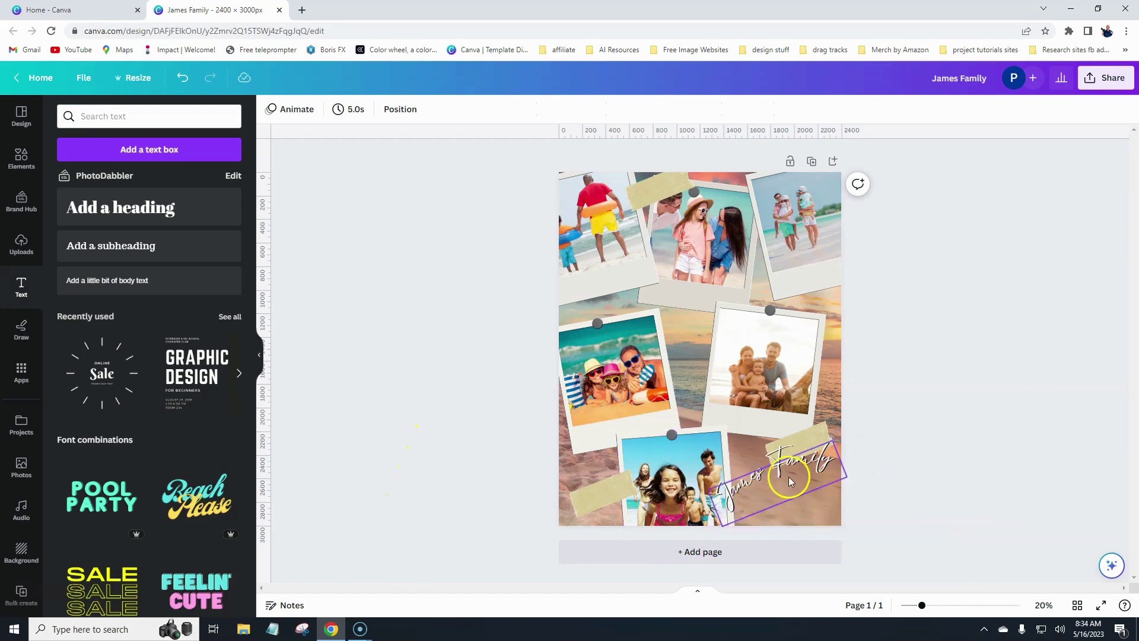
Duplicate the curved family-name heading and replace the copy's text with "Beach Vacation 2023".
{"action": "left_click", "coordinate": [774, 469]}
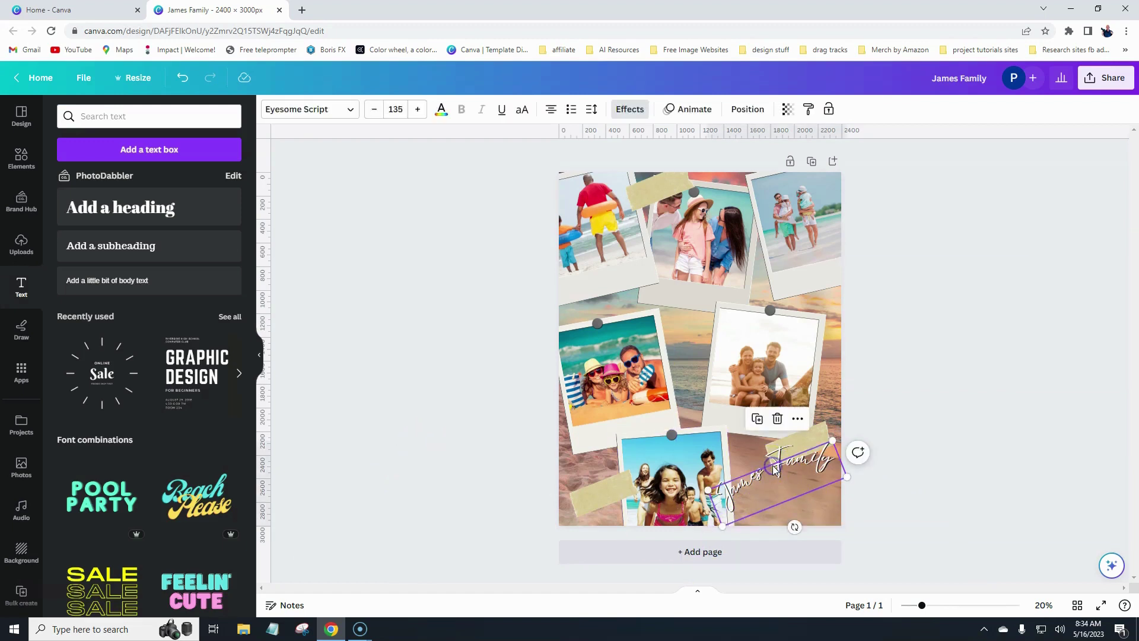
{"action": "left_click", "coordinate": [757, 418]}
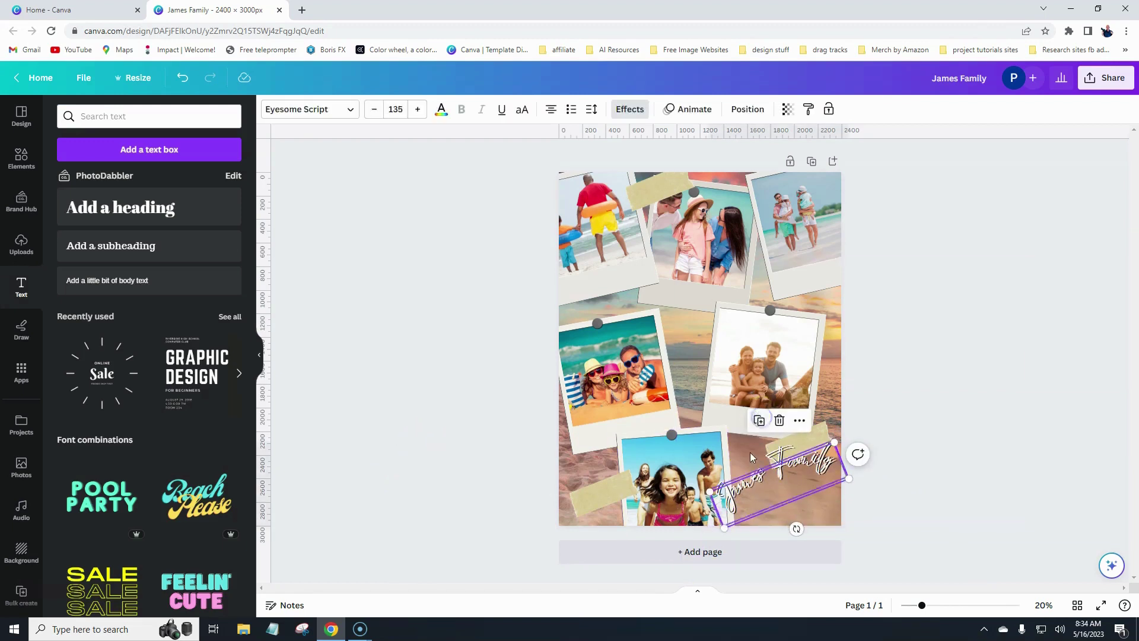
{"action": "double_click", "coordinate": [774, 478]}
{"action": "left_click", "coordinate": [791, 468]}
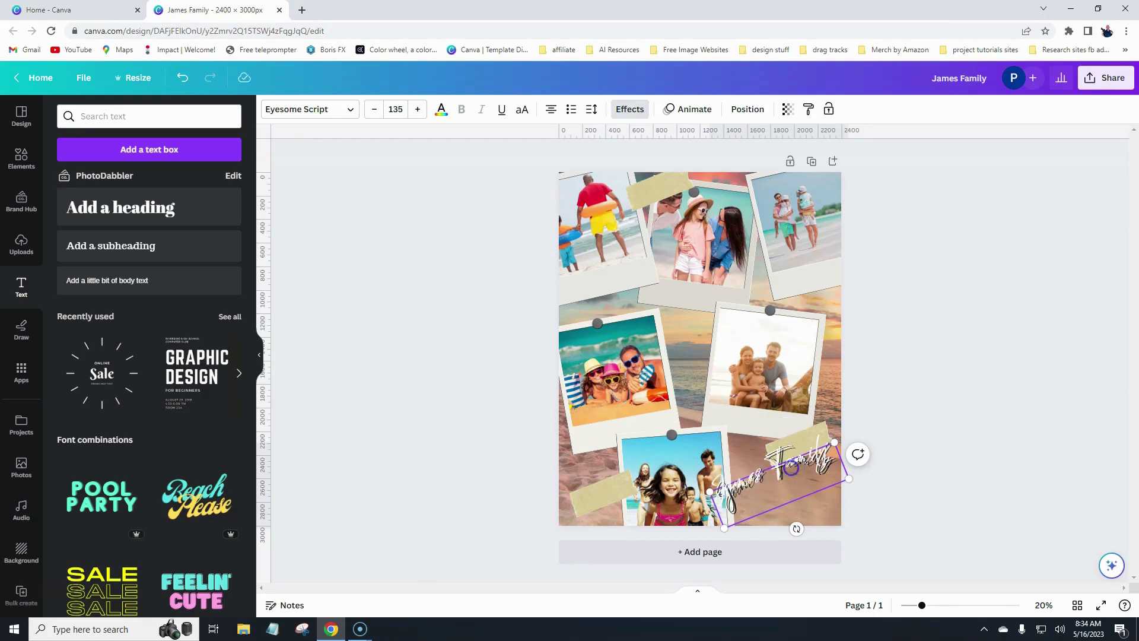
{"action": "left_click_drag", "start_coordinate": [829, 457], "coordinate": [702, 490]}
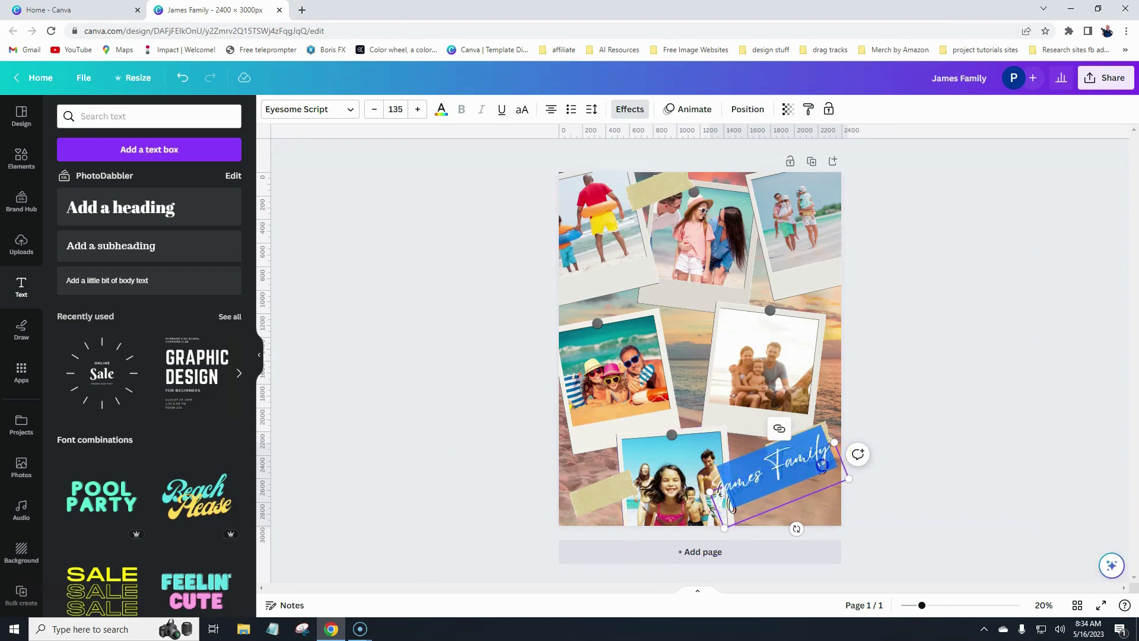
{"action": "left_click", "coordinate": [828, 458]}
{"action": "left_click_drag", "start_coordinate": [831, 452], "coordinate": [714, 496]}
{"action": "left_click", "coordinate": [787, 497]}
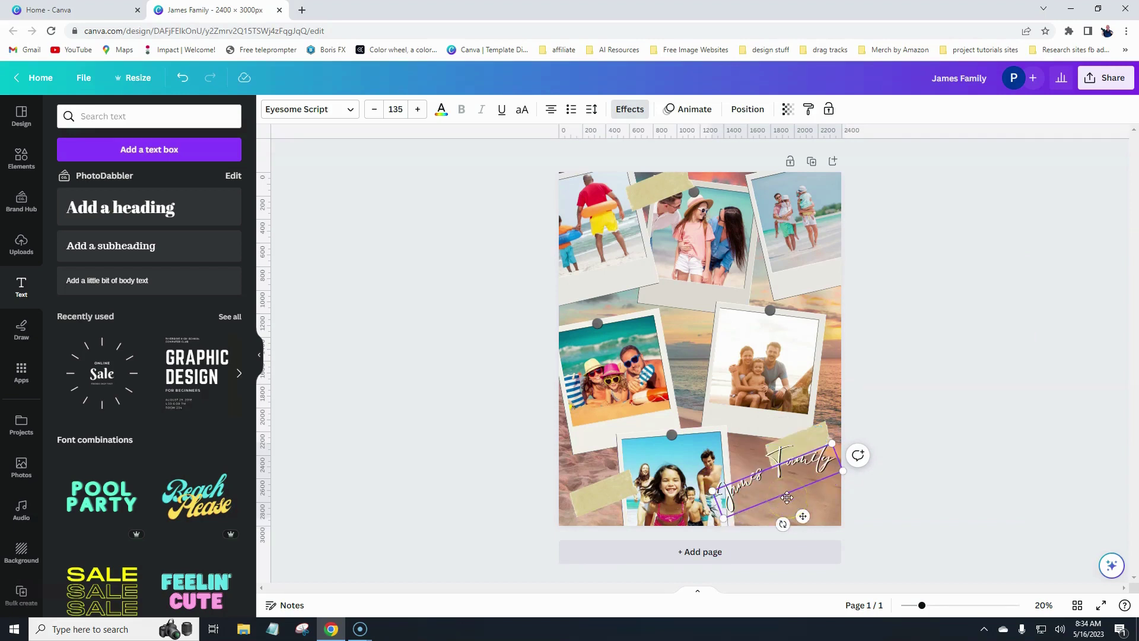
{"action": "type", "text": "Beach V"}
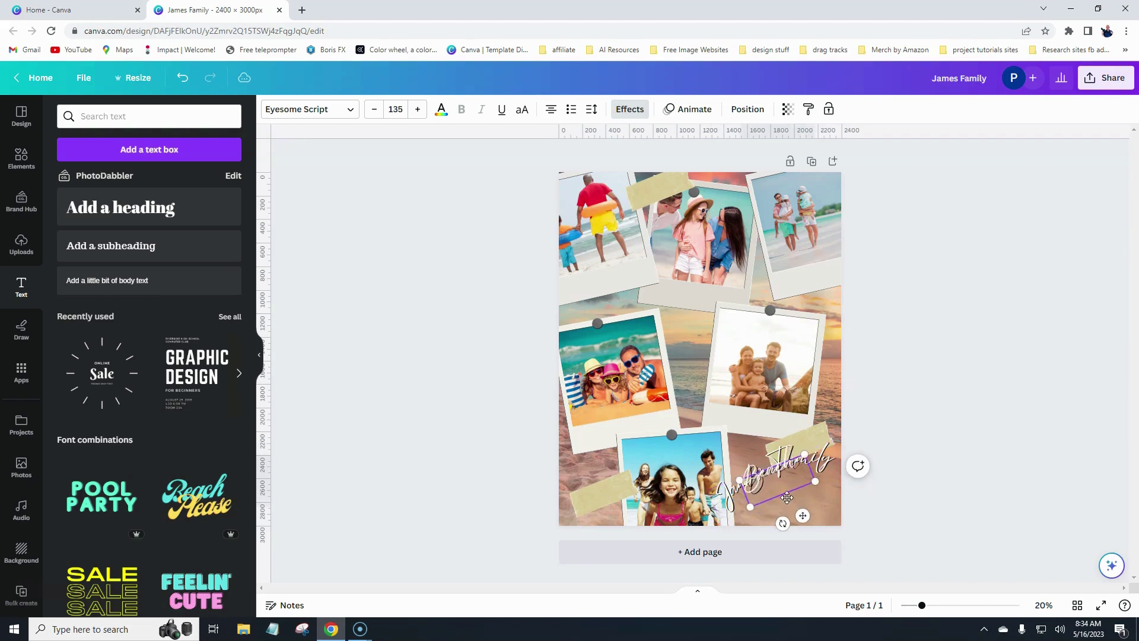
{"action": "type", "text": "acati"}
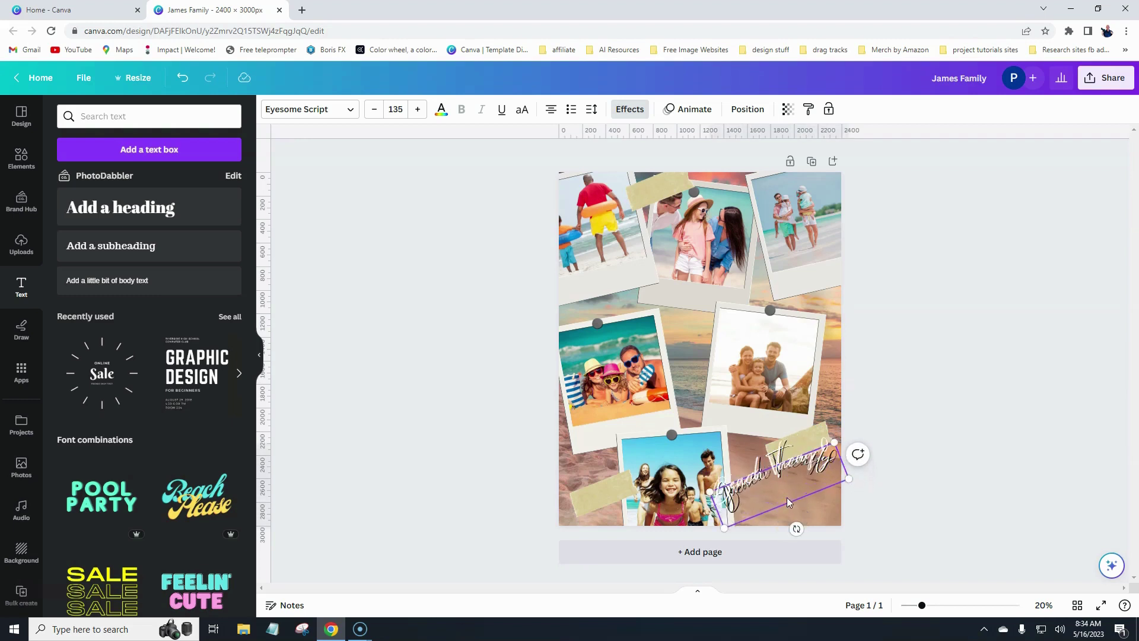
{"action": "type", "text": "on"}
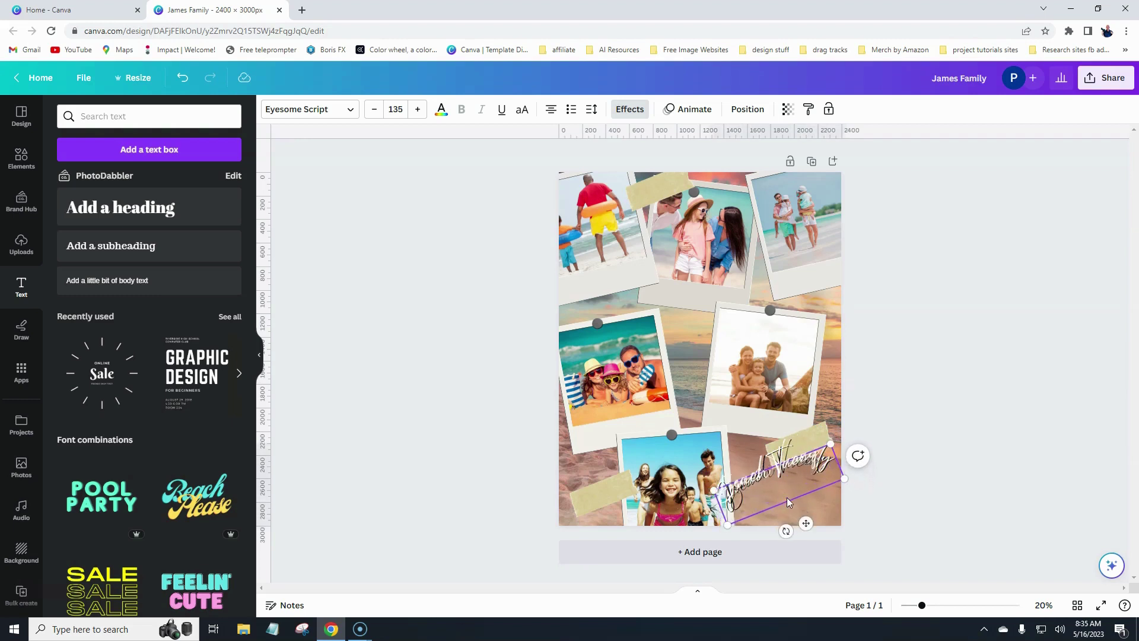
{"action": "type", "text": " 2023"}
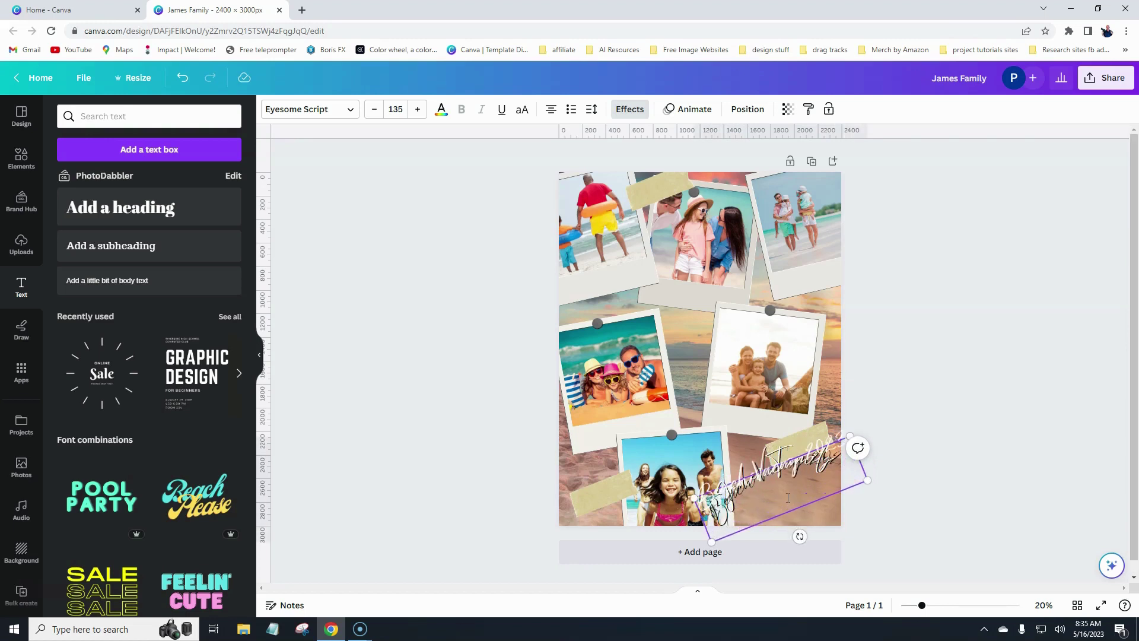
{"action": "left_click", "coordinate": [789, 496]}
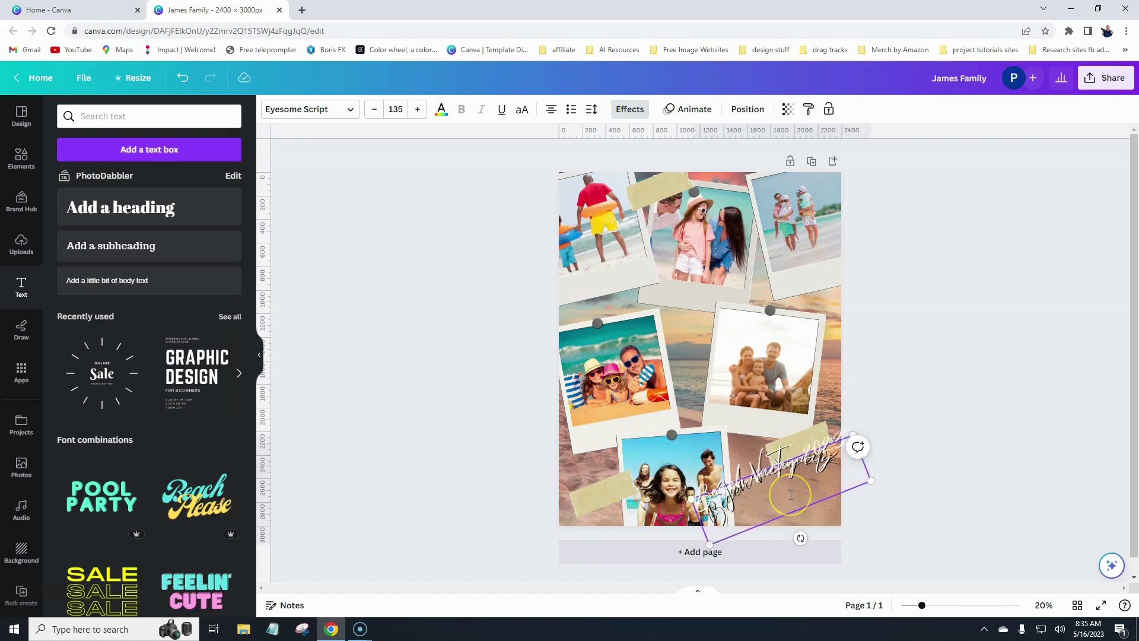
{"action": "left_click", "coordinate": [431, 483]}
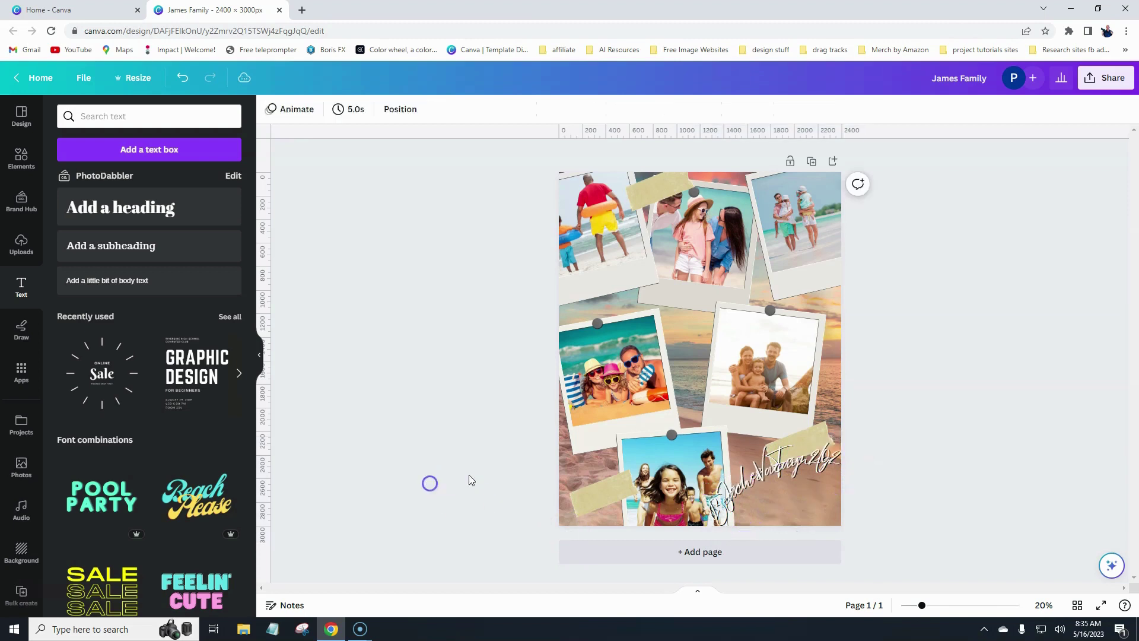
Move the "Beach Vacay 2023" text above the bottom Polaroid at an upward tilt and rotate the family-name heading slightly clockwise.
{"action": "left_click", "coordinate": [791, 514]}
{"action": "left_click_drag", "start_coordinate": [791, 514], "coordinate": [649, 458]}
{"action": "left_click", "coordinate": [515, 458]}
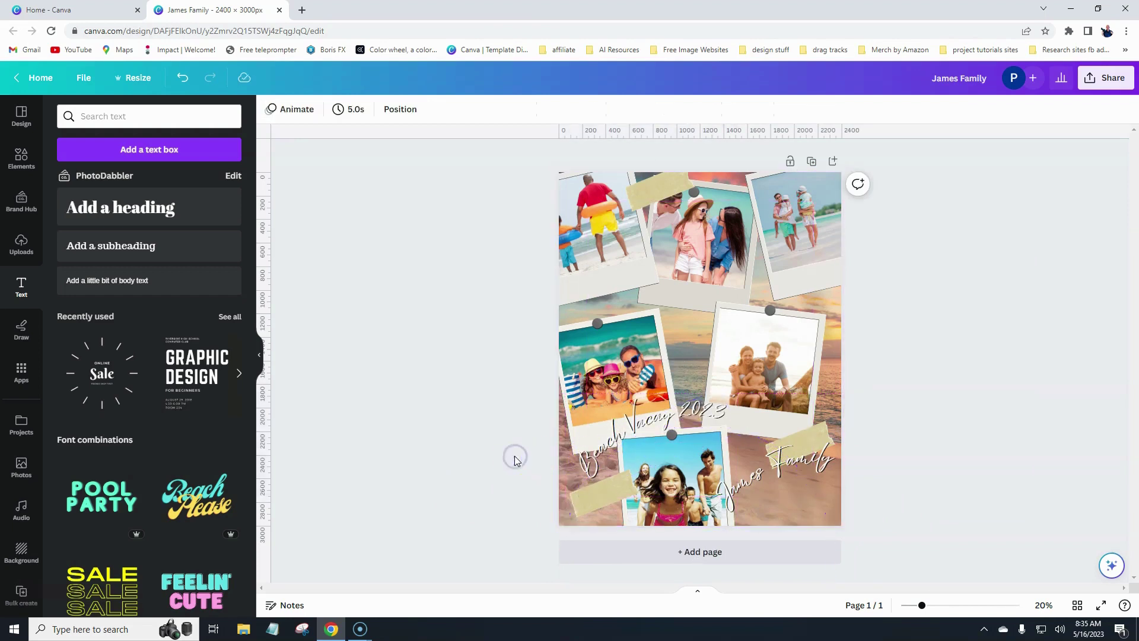
{"action": "left_click", "coordinate": [819, 462]}
{"action": "left_click_drag", "start_coordinate": [795, 527], "coordinate": [783, 530]}
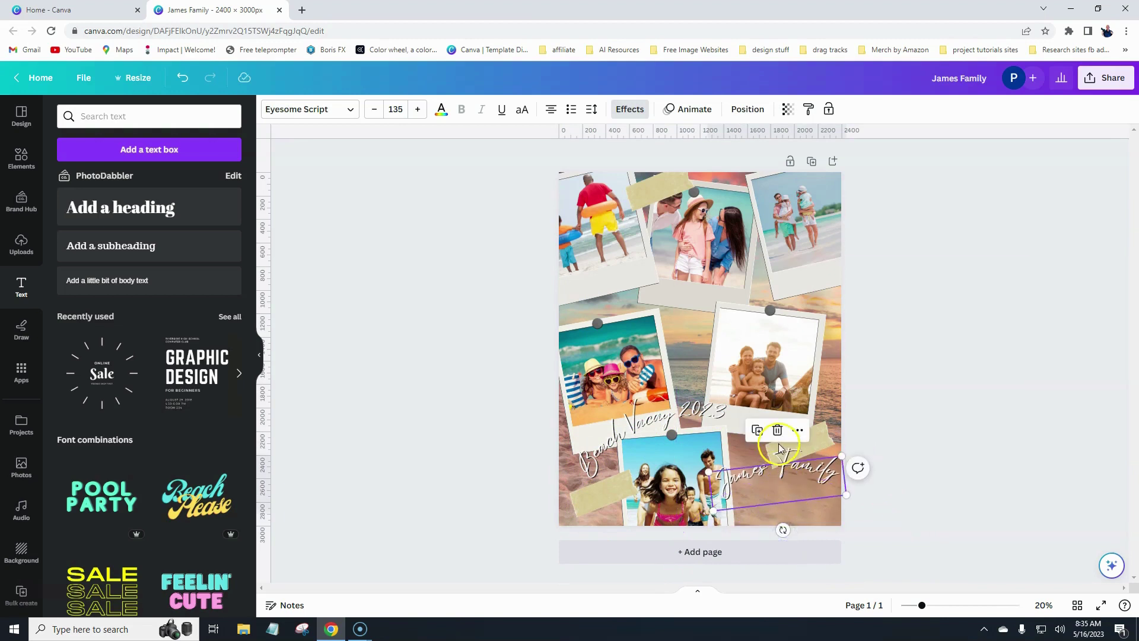
{"action": "left_click", "coordinate": [888, 514]}
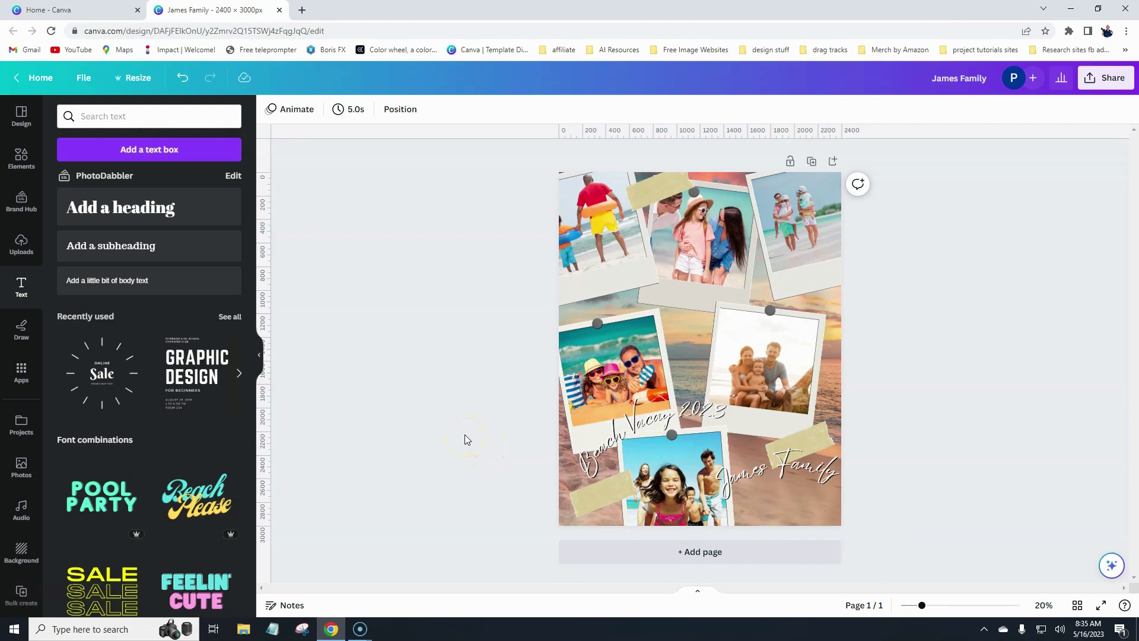
Duplicate the "Beach Vacay 2023" text below the upper middle Polaroid's photo and replace the copy's text with "Fun".
{"action": "left_click", "coordinate": [669, 423]}
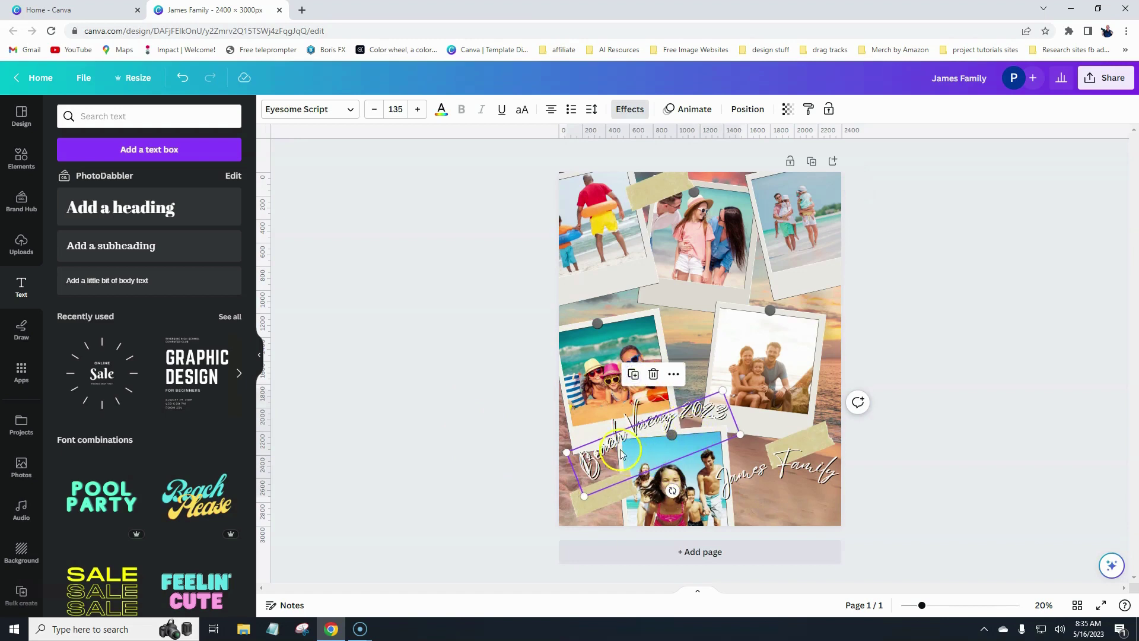
{"action": "left_click_drag", "start_coordinate": [612, 448], "coordinate": [647, 316]}
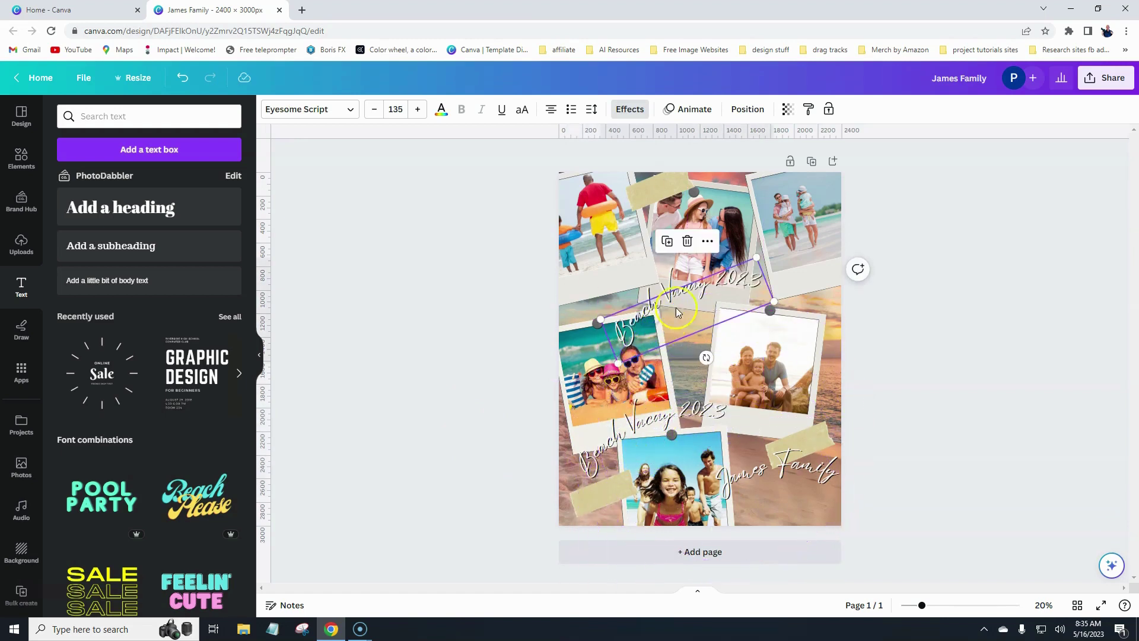
{"action": "double_click", "coordinate": [755, 278]}
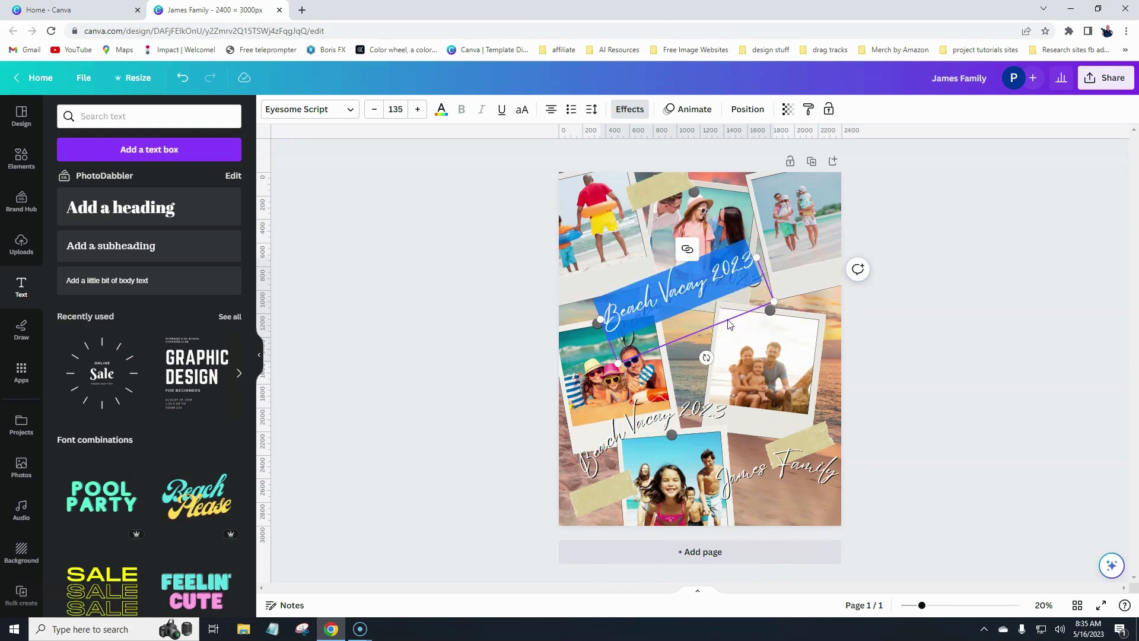
{"action": "type", "text": "Fun"}
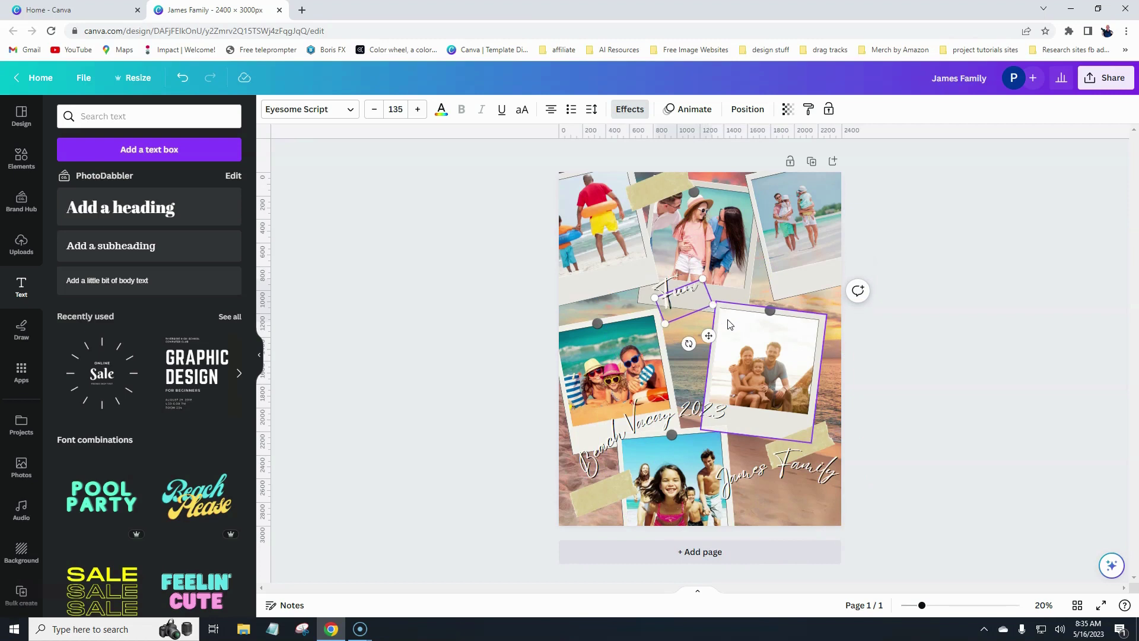
{"action": "left_click", "coordinate": [460, 312]}
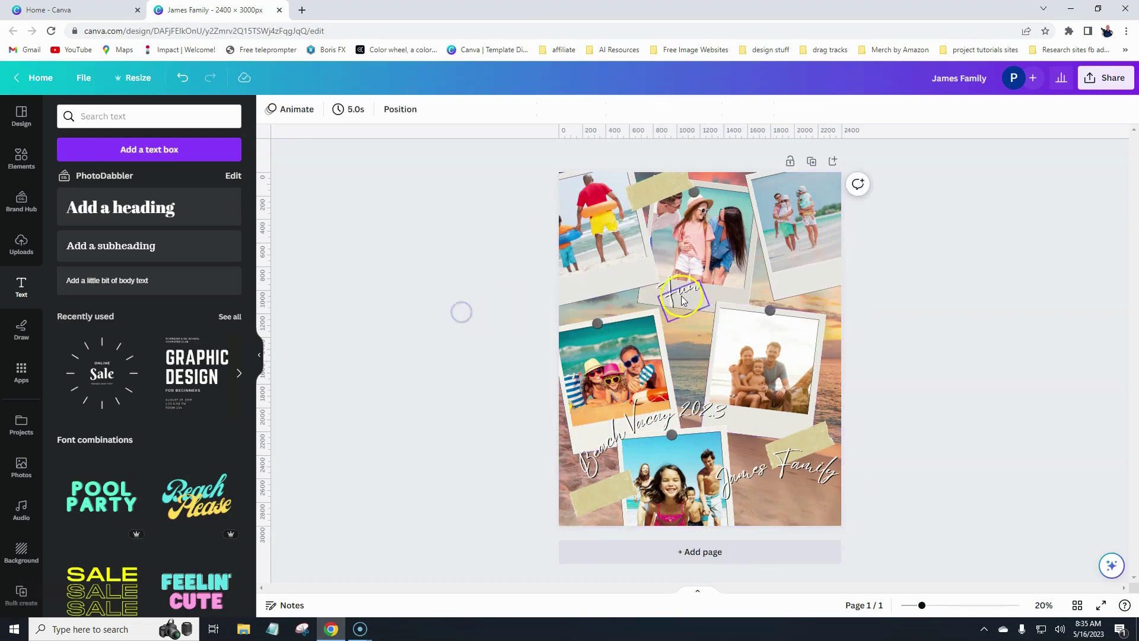
Position the "Fun" text on the upper middle Polaroid's bottom border and rotate it to match the frame's tilt.
{"action": "left_click_drag", "start_coordinate": [681, 296], "coordinate": [694, 303]}
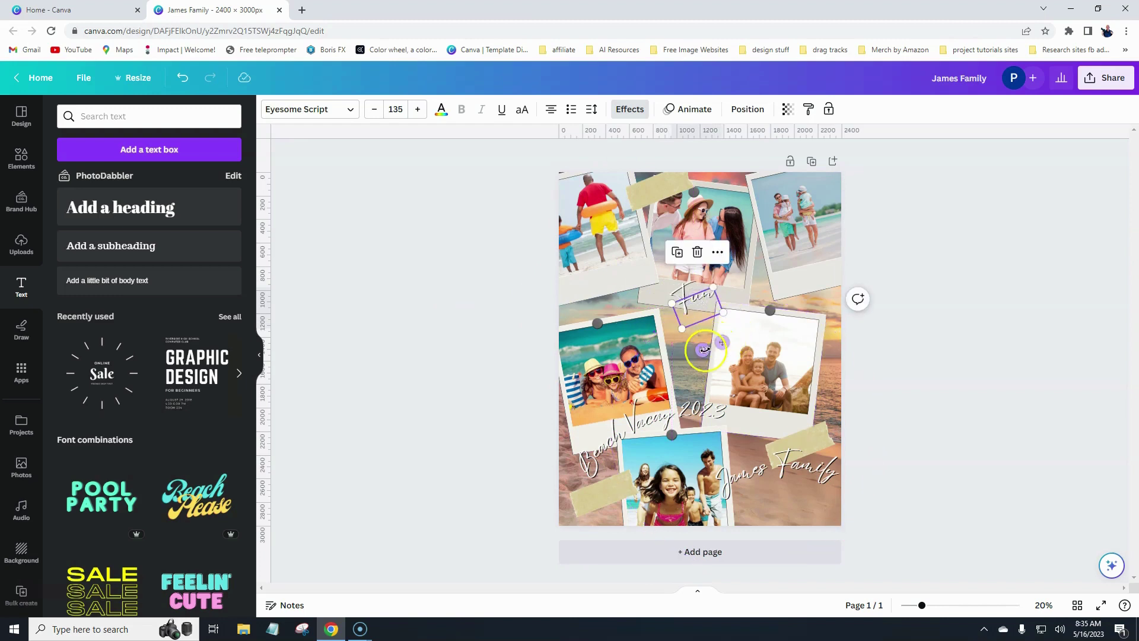
{"action": "mouse_move", "coordinate": [704, 350]}
{"action": "left_mouse_down"}
{"action": "mouse_move", "coordinate": [681, 348]}
{"action": "mouse_move", "coordinate": [692, 346]}
{"action": "left_mouse_up"}
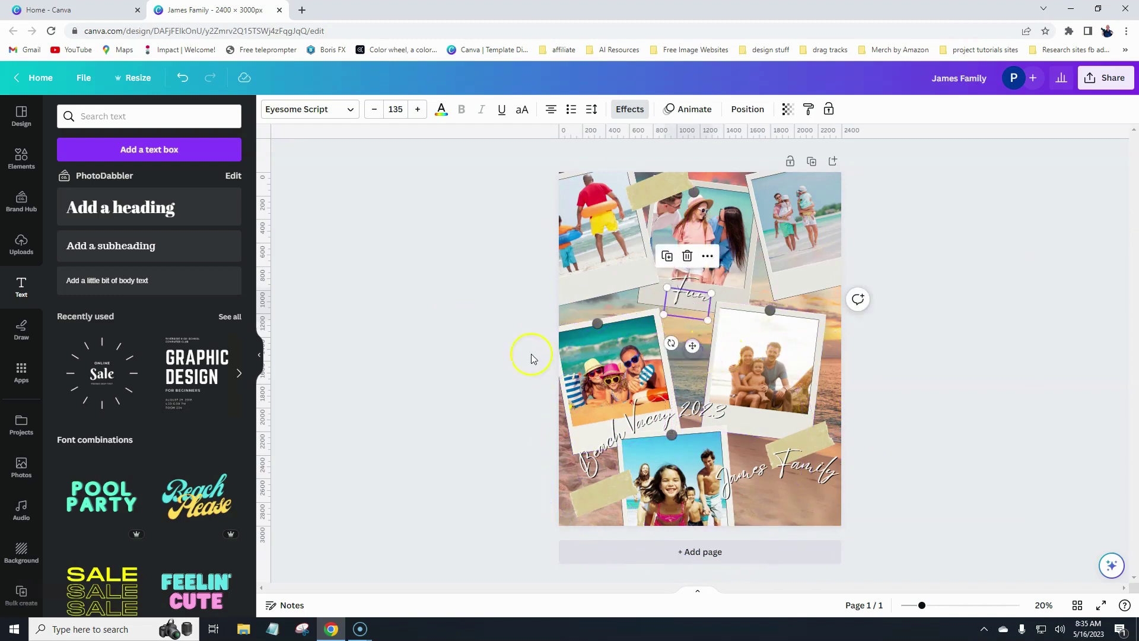
{"action": "left_click", "coordinate": [510, 354]}
Duplicate the "Fun" text and replace the copy's text with "Adventures".
{"action": "left_click", "coordinate": [688, 295]}
{"action": "left_click", "coordinate": [668, 258]}
{"action": "double_click", "coordinate": [698, 302]}
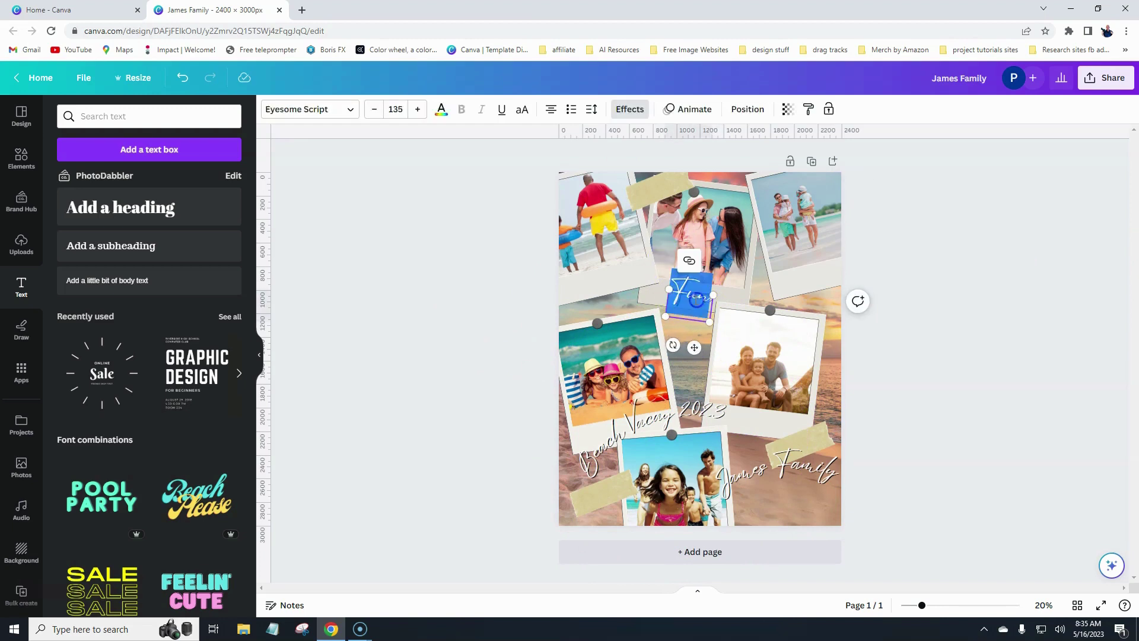
{"action": "type", "text": "Advent"}
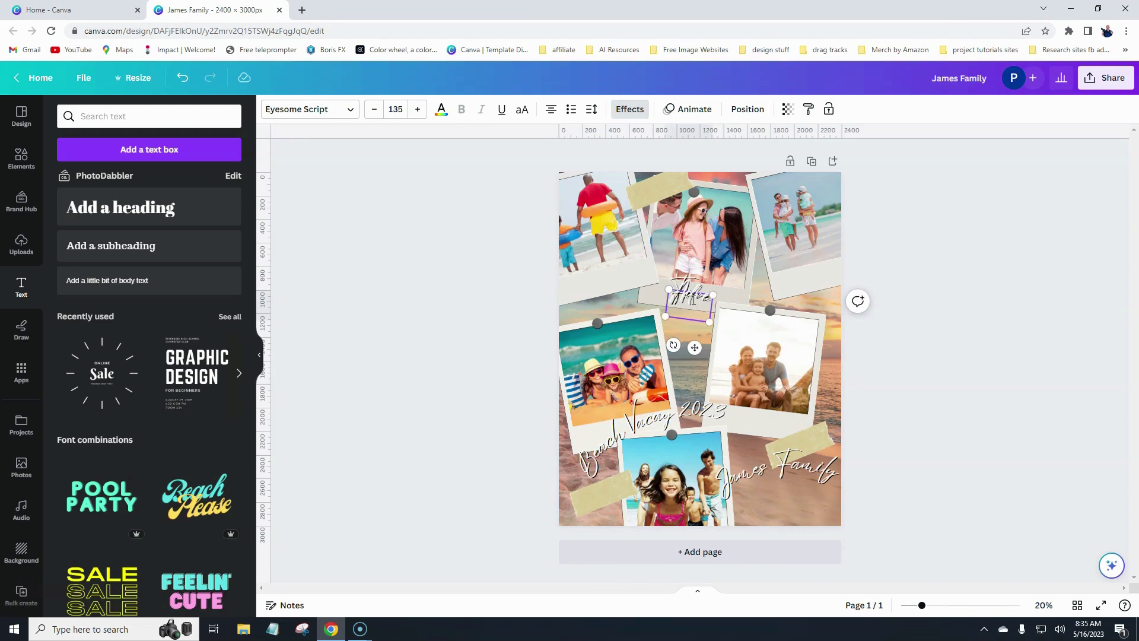
{"action": "type", "text": "ure"}
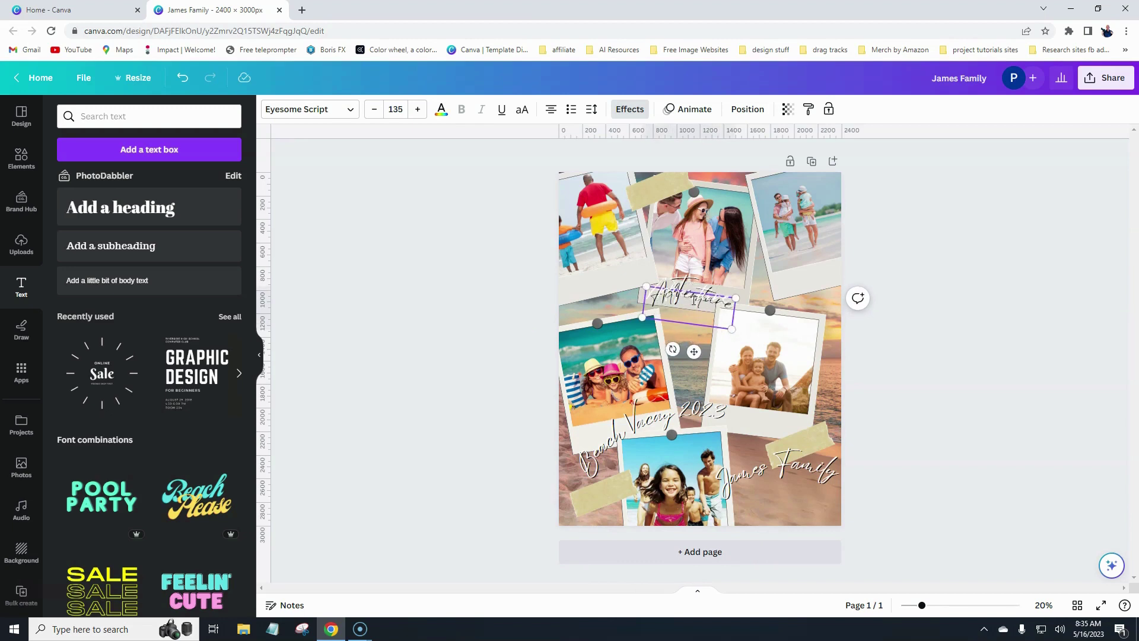
{"action": "type", "text": "s"}
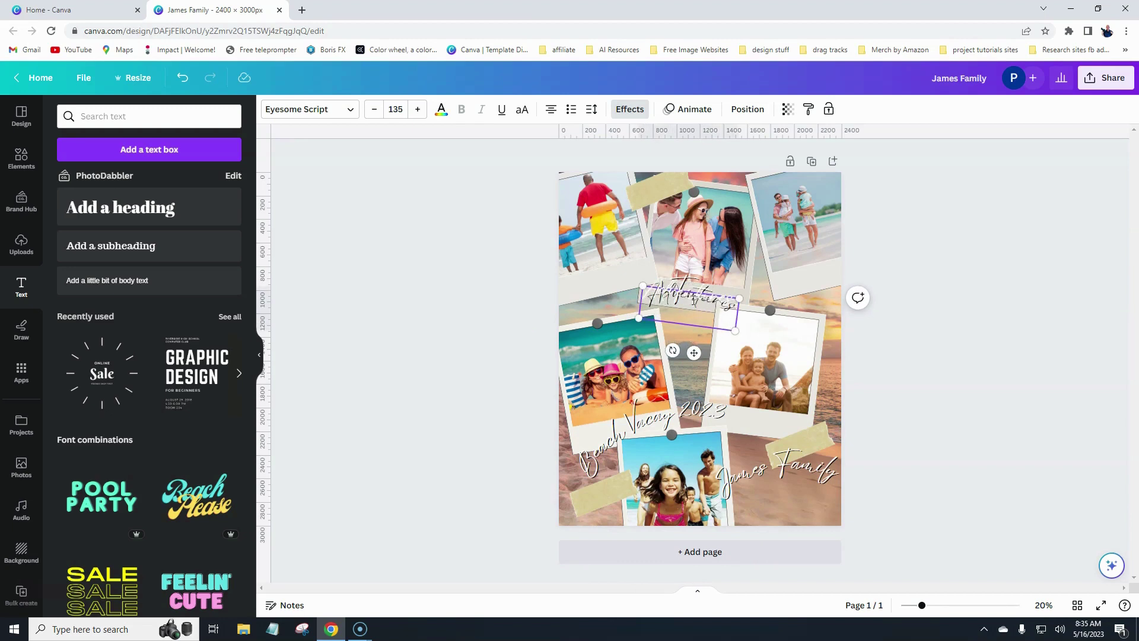
{"action": "left_click", "coordinate": [500, 325]}
Fit the "Adventures" text on the upper-left Polaroid's bottom border, rotated to about -14° and scaled down to font size 116.
{"action": "left_click_drag", "start_coordinate": [662, 297], "coordinate": [588, 275]}
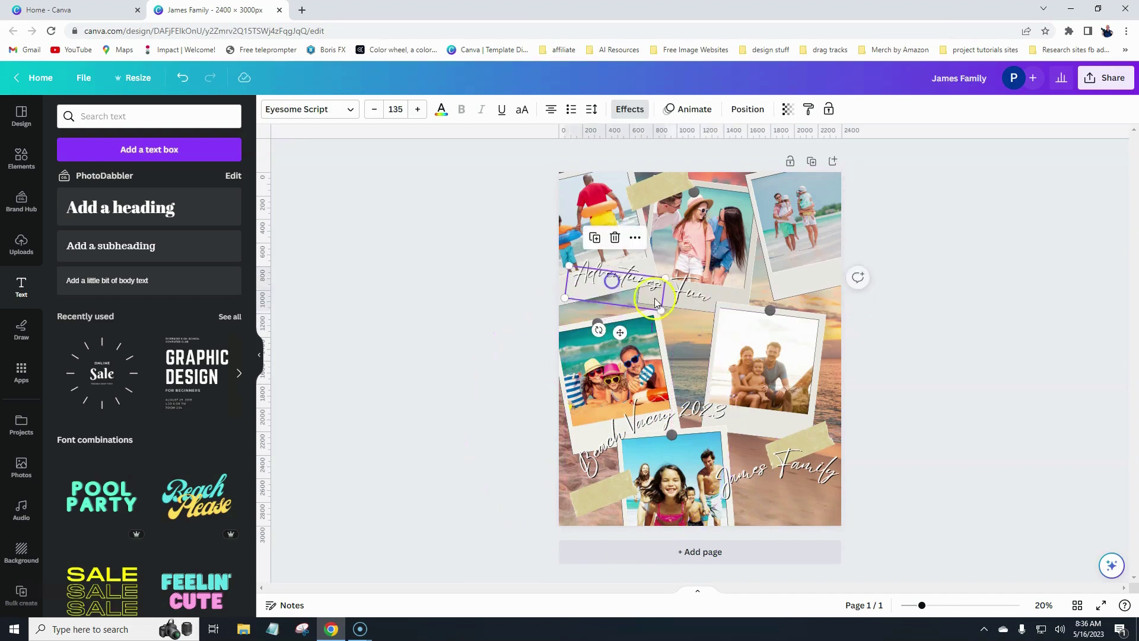
{"action": "left_click_drag", "start_coordinate": [601, 330], "coordinate": [613, 323]}
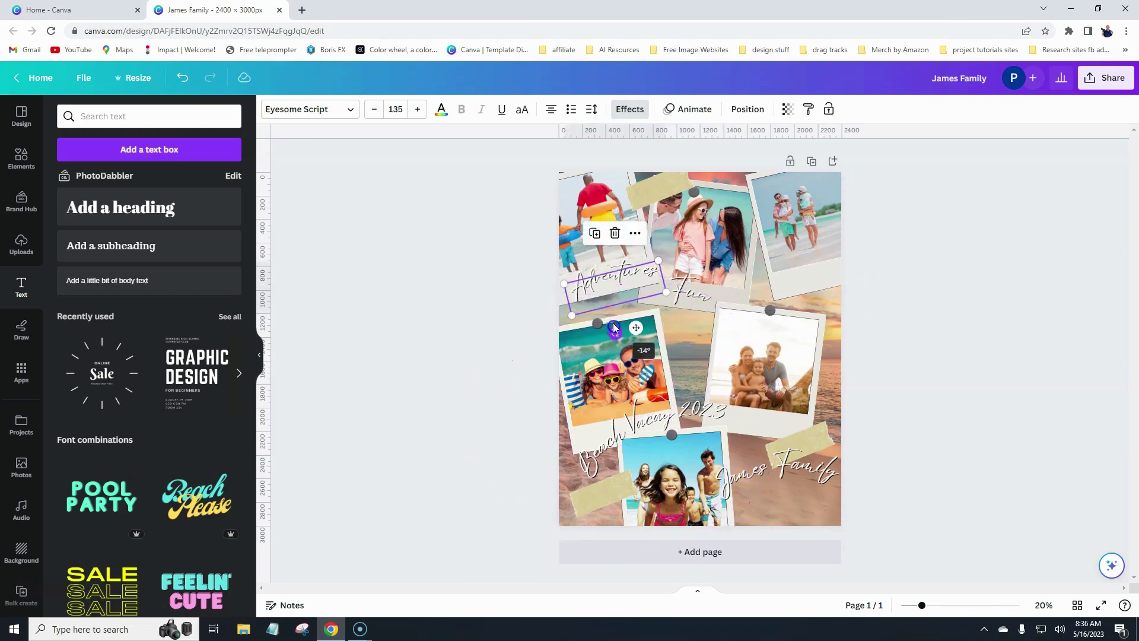
{"action": "left_click_drag", "start_coordinate": [667, 292], "coordinate": [648, 287]}
{"action": "left_click", "coordinate": [496, 323]}
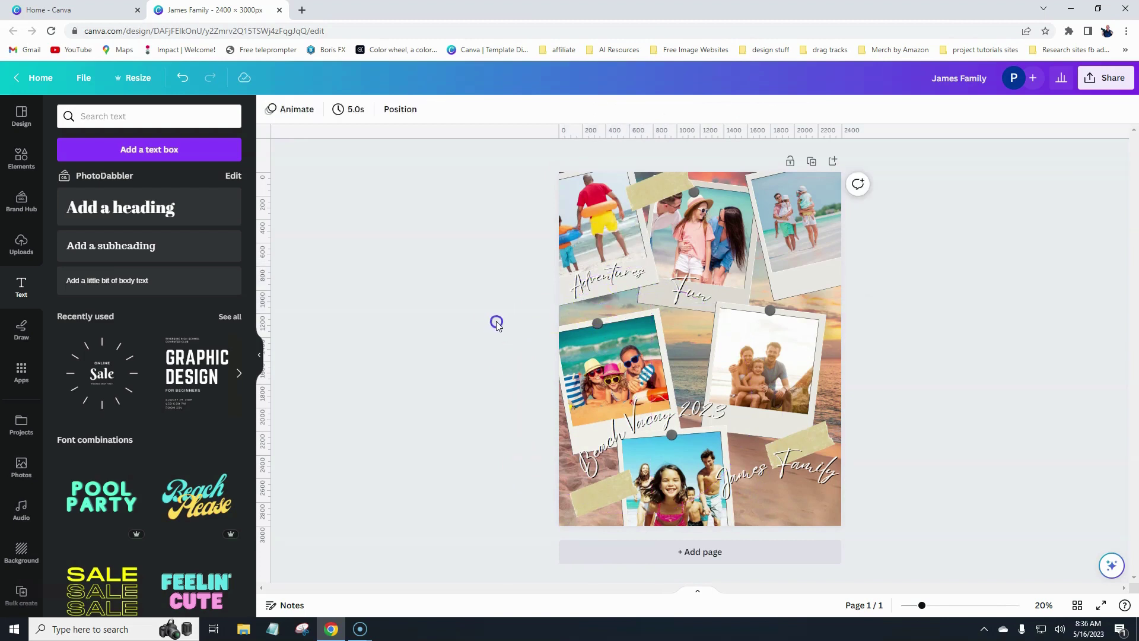
{"action": "left_click", "coordinate": [984, 408]}
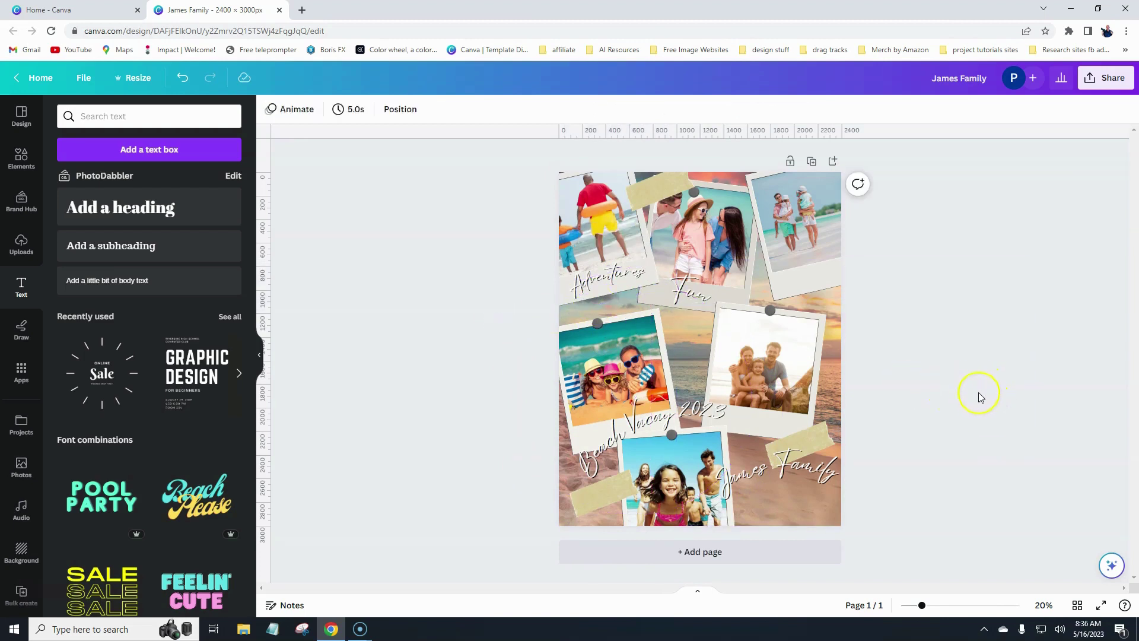
Set the "Adventures" text color to the salmon tone from the photo colors.
{"action": "left_click", "coordinate": [622, 280]}
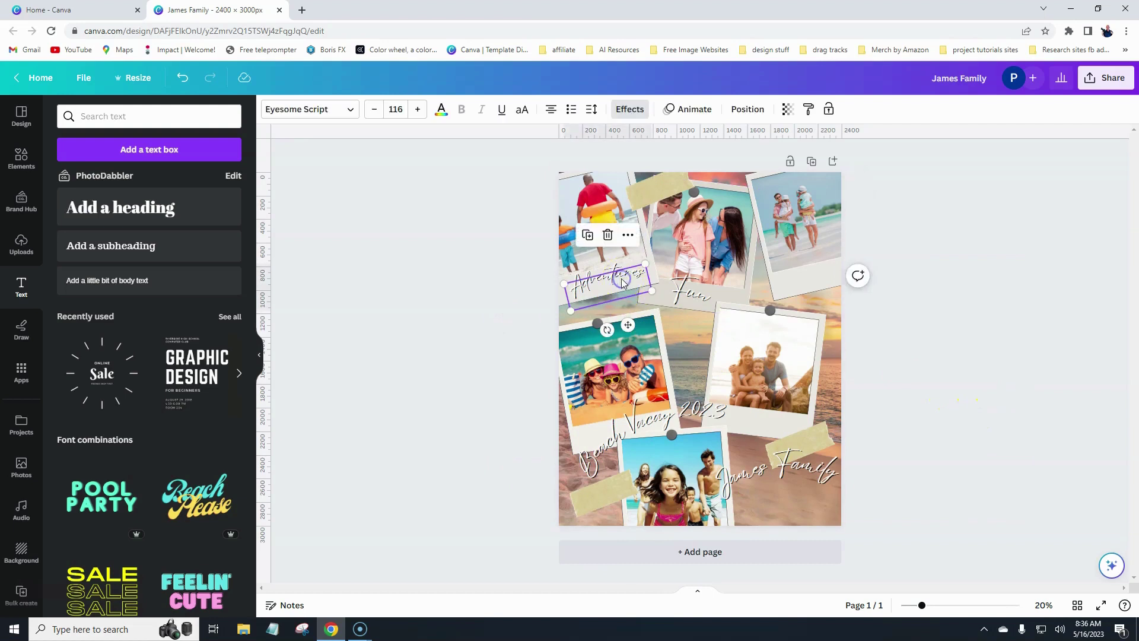
{"action": "left_click", "coordinate": [442, 110]}
{"action": "left_click", "coordinate": [133, 306]}
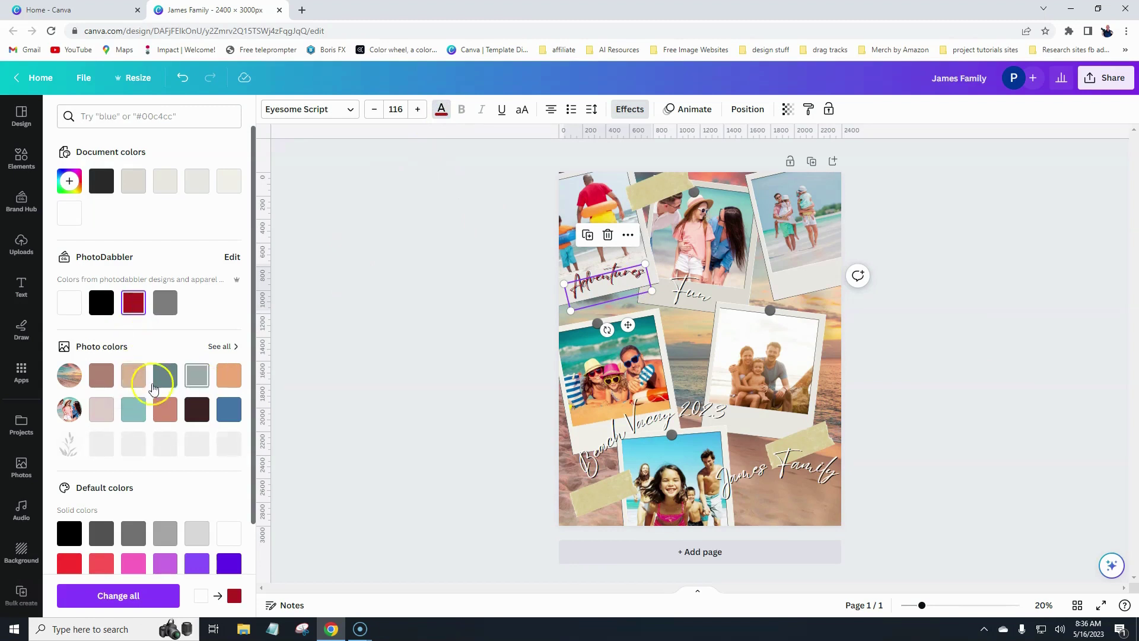
{"action": "left_click", "coordinate": [163, 411]}
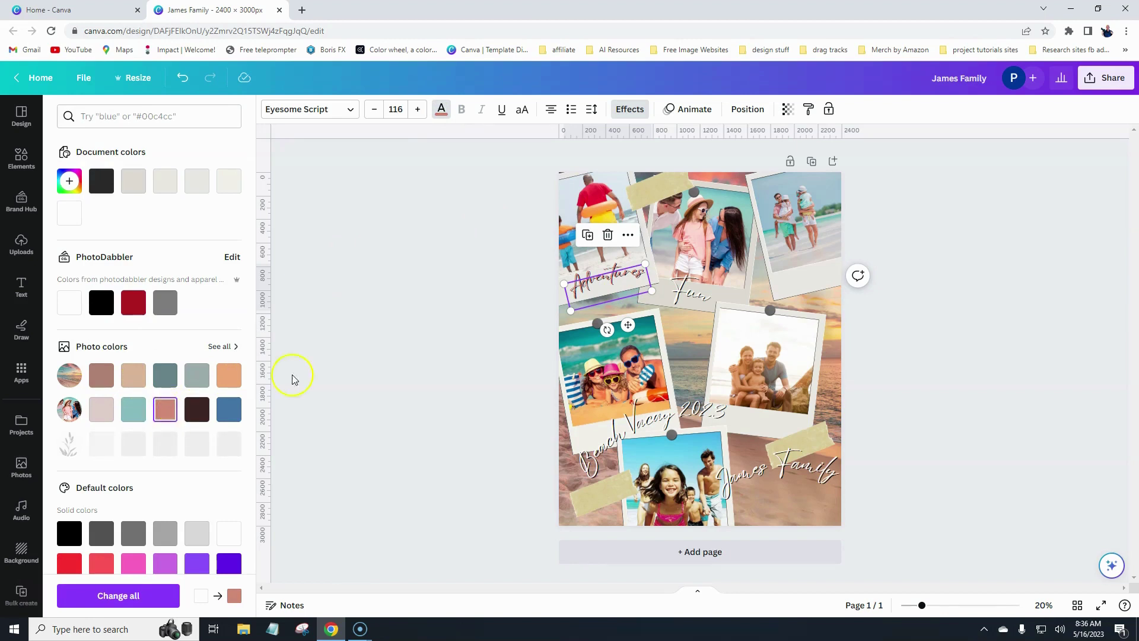
{"action": "left_click", "coordinate": [426, 320]}
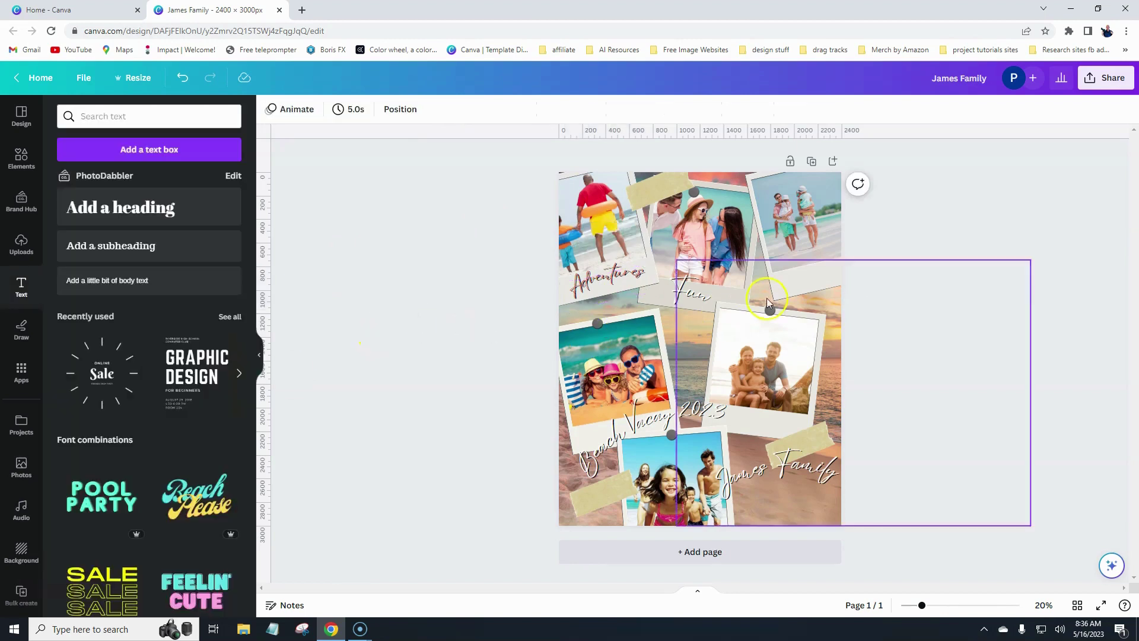
Apply the same salmon document color to the "Fun", "Beach Vacay 2023" and family-name texts.
{"action": "left_click", "coordinate": [693, 297]}
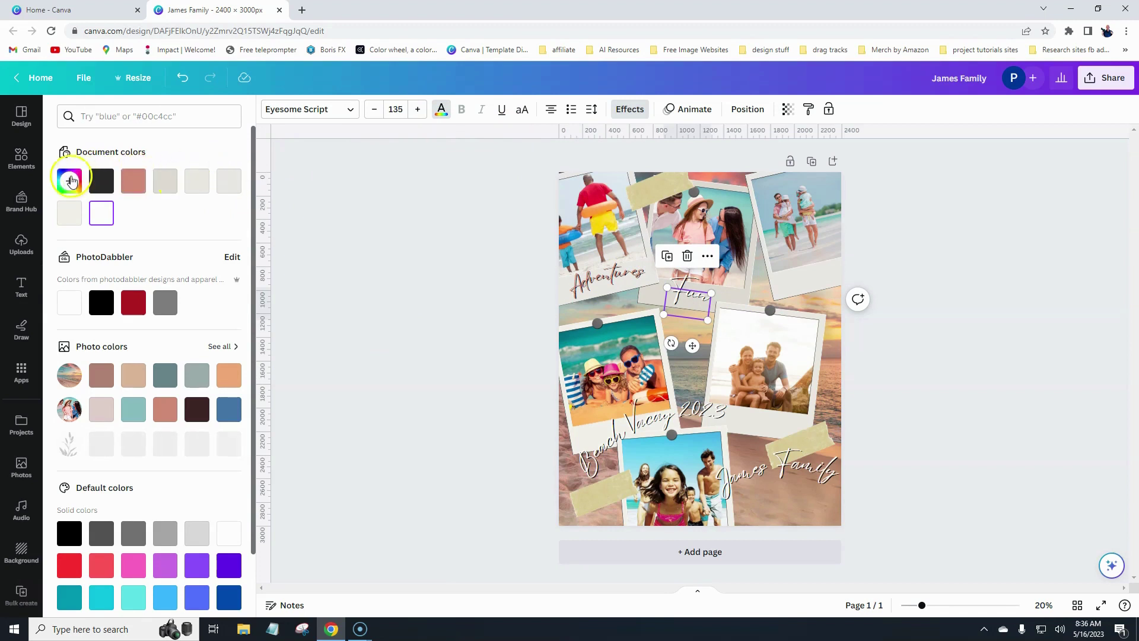
{"action": "left_click", "coordinate": [133, 181]}
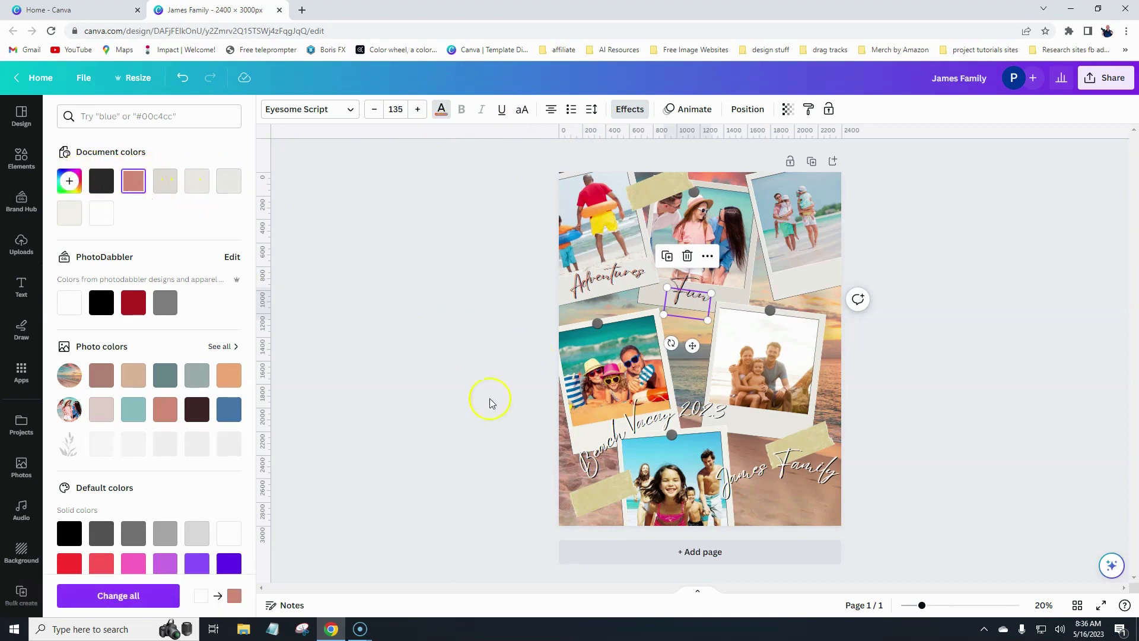
{"action": "left_click", "coordinate": [634, 426]}
{"action": "left_click", "coordinate": [133, 180]}
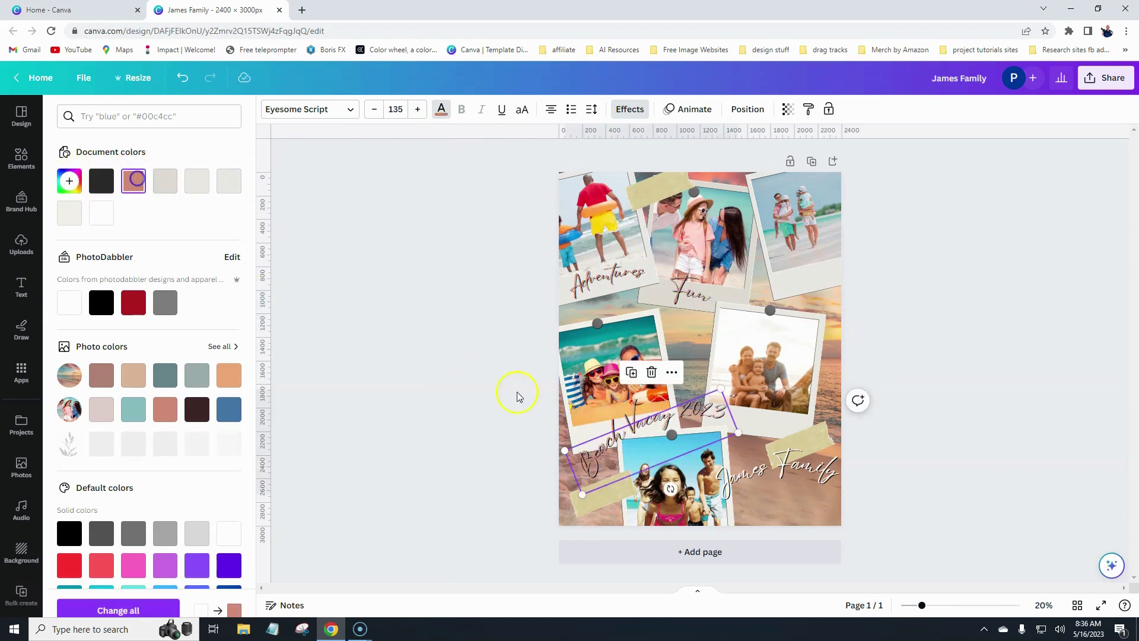
{"action": "left_click", "coordinate": [783, 469]}
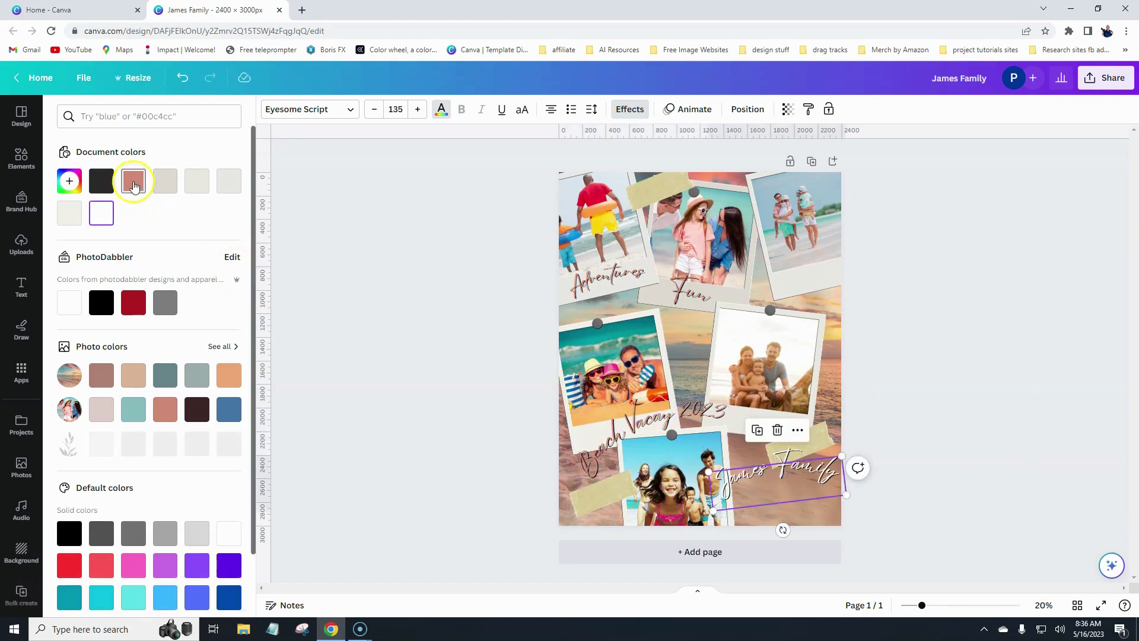
{"action": "left_click", "coordinate": [412, 340]}
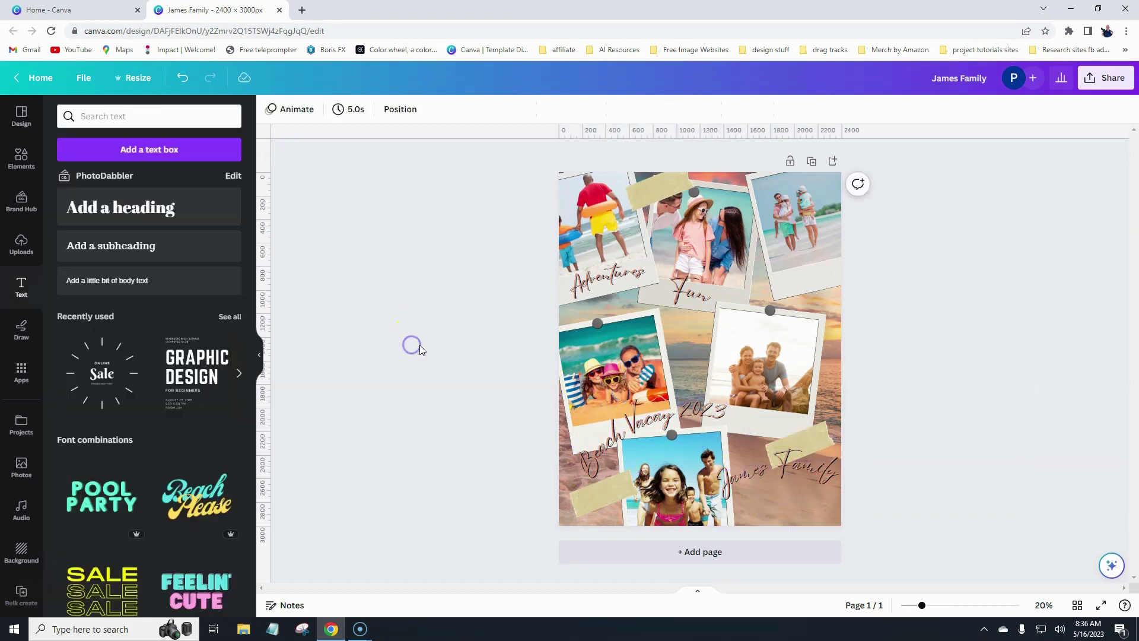
Search the elements for "sun", add the yellow sun graphic with triangular rays, and place it small over the family-name heading.
{"action": "left_click", "coordinate": [18, 160]}
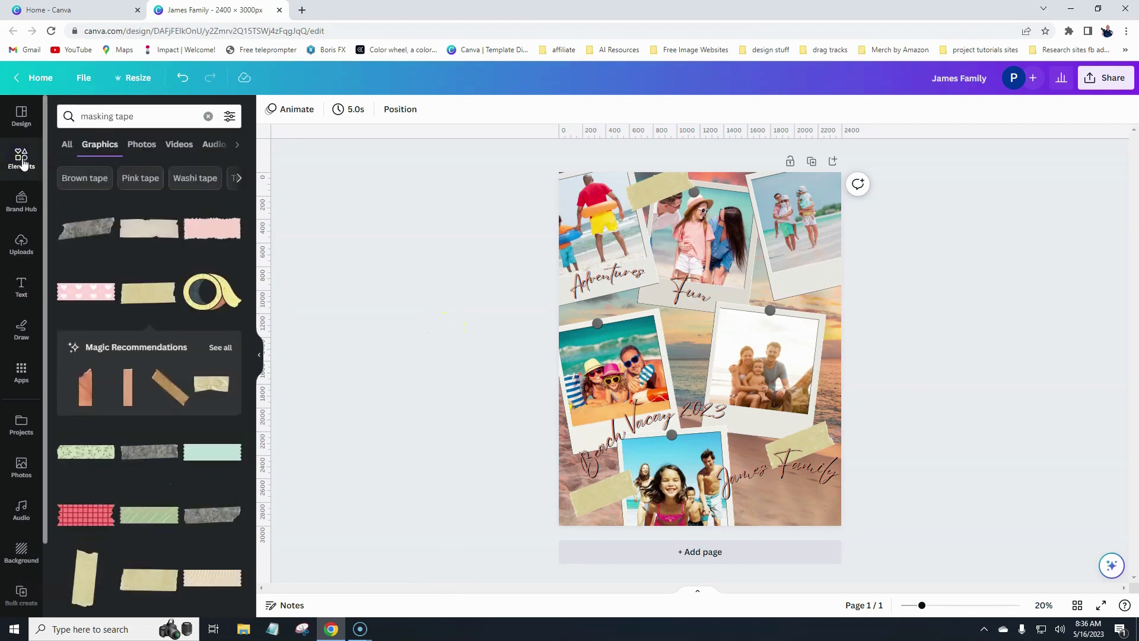
{"action": "left_click", "coordinate": [205, 116]}
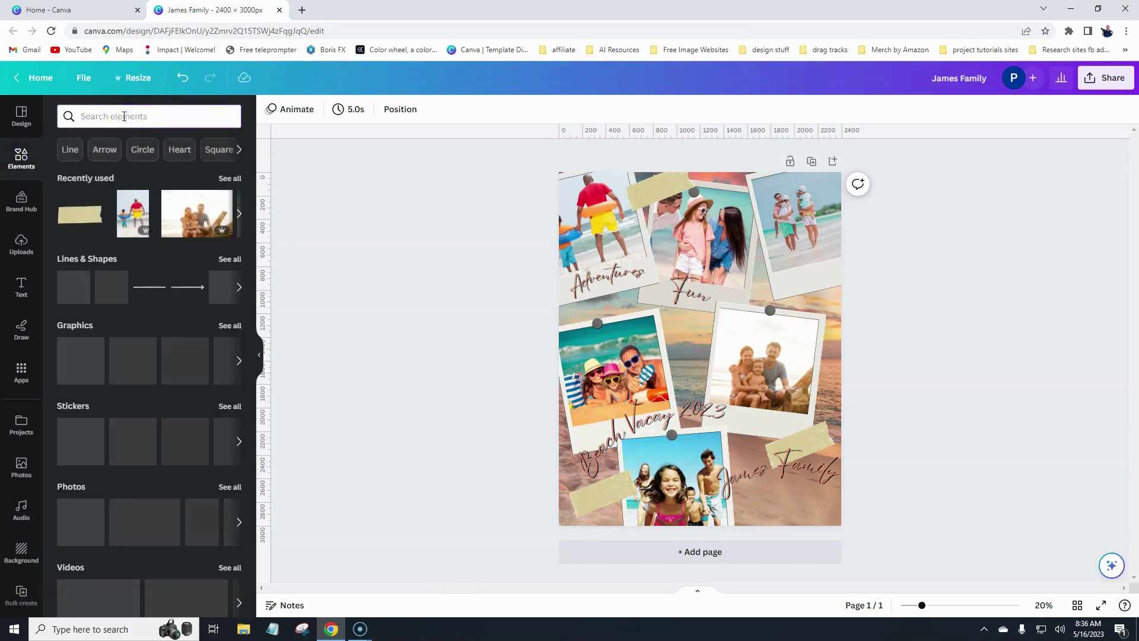
{"action": "left_click", "coordinate": [124, 116]}
{"action": "type", "text": "sun"}
{"action": "key", "text": "Return"}
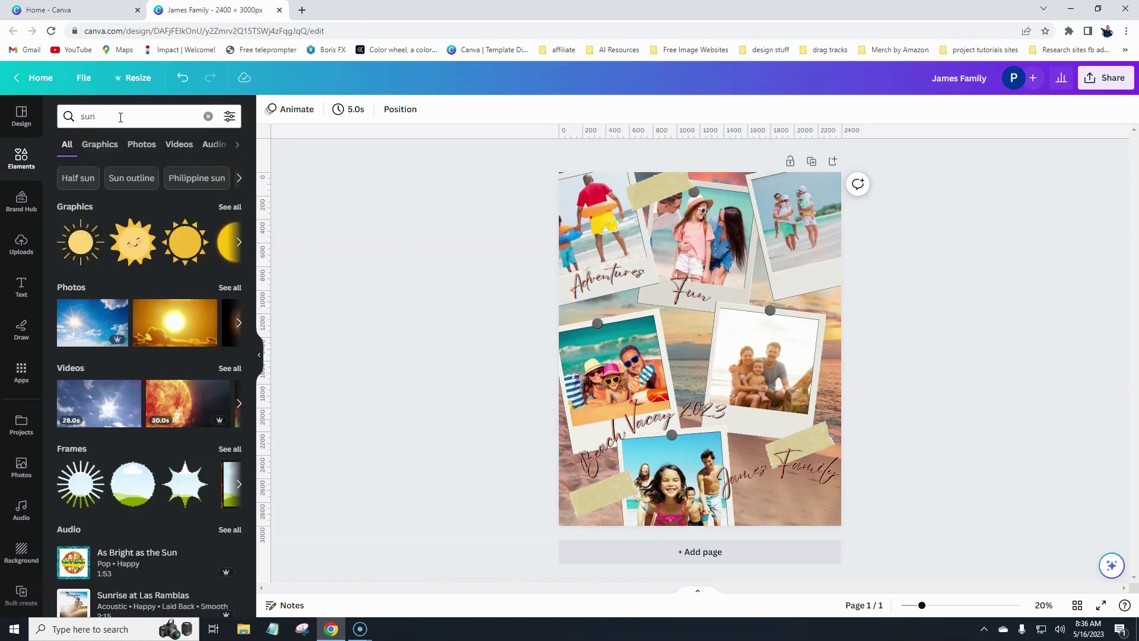
{"action": "left_click", "coordinate": [185, 241]}
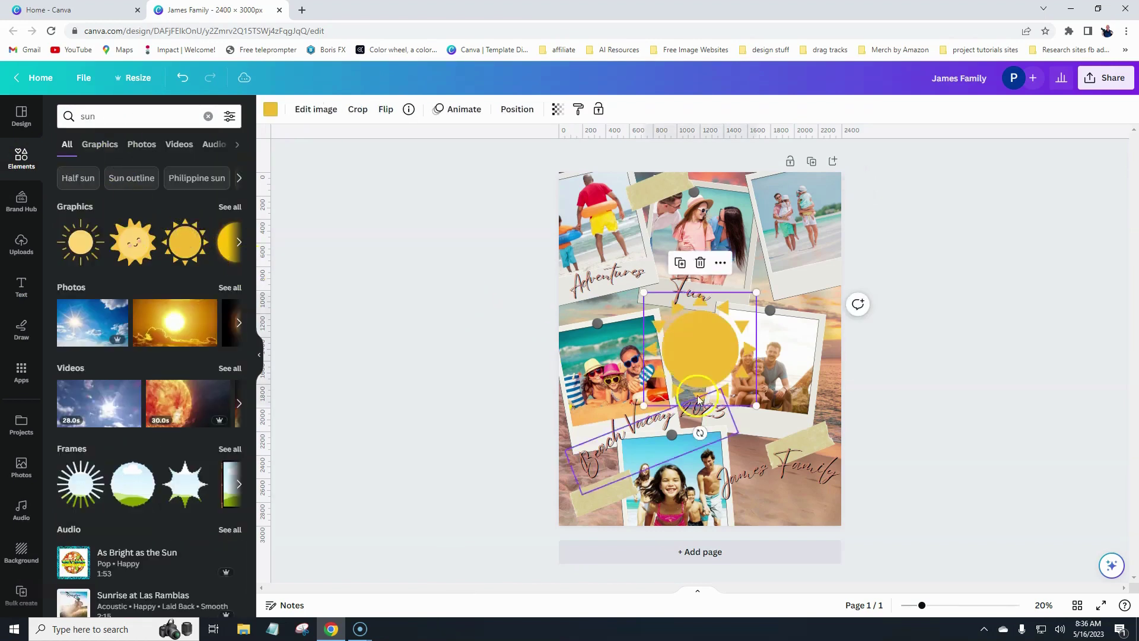
{"action": "left_click_drag", "start_coordinate": [756, 292], "coordinate": [775, 483]}
{"action": "left_click", "coordinate": [472, 446]}
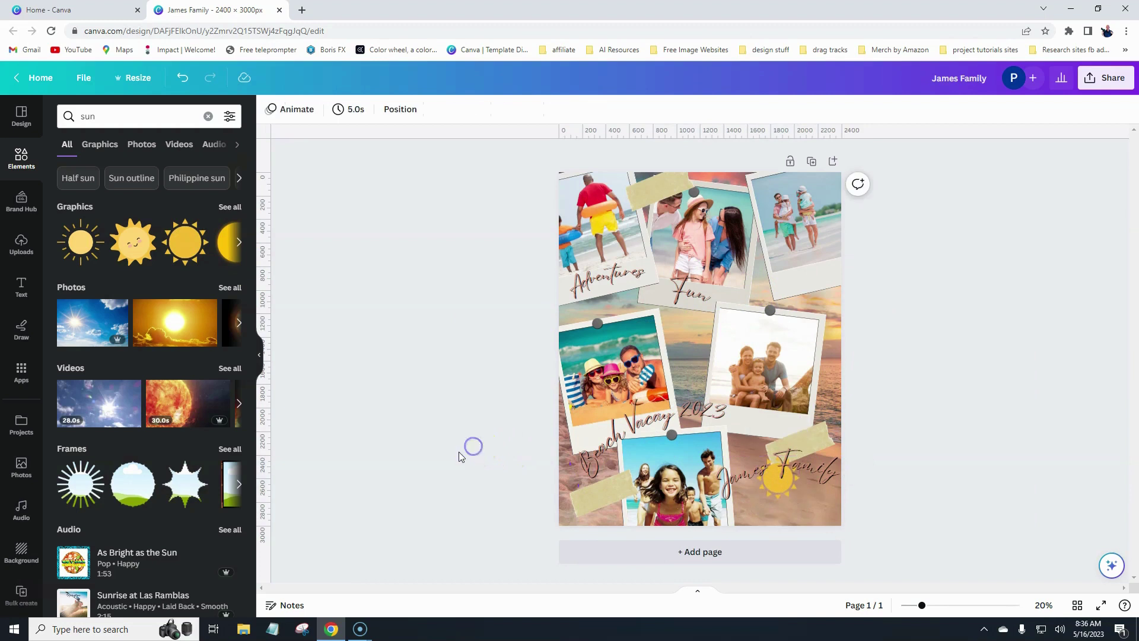
Bring the sun graphic to the top of the layer order and shift it slightly down on the family-name heading.
{"action": "left_click", "coordinate": [411, 111]}
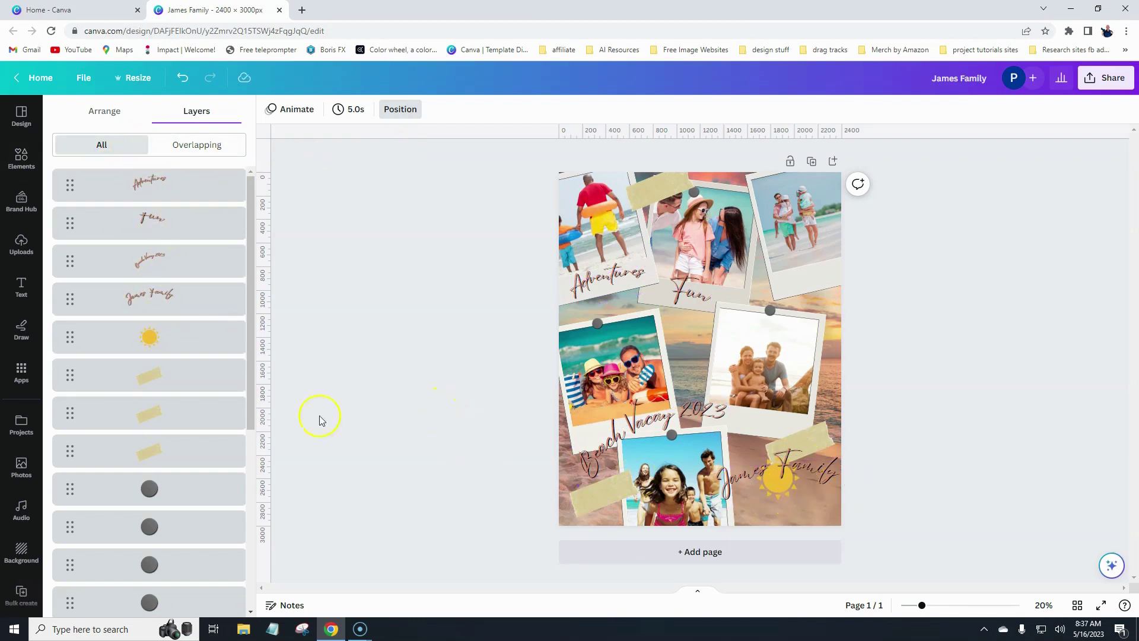
{"action": "left_click_drag", "start_coordinate": [187, 339], "coordinate": [188, 174]}
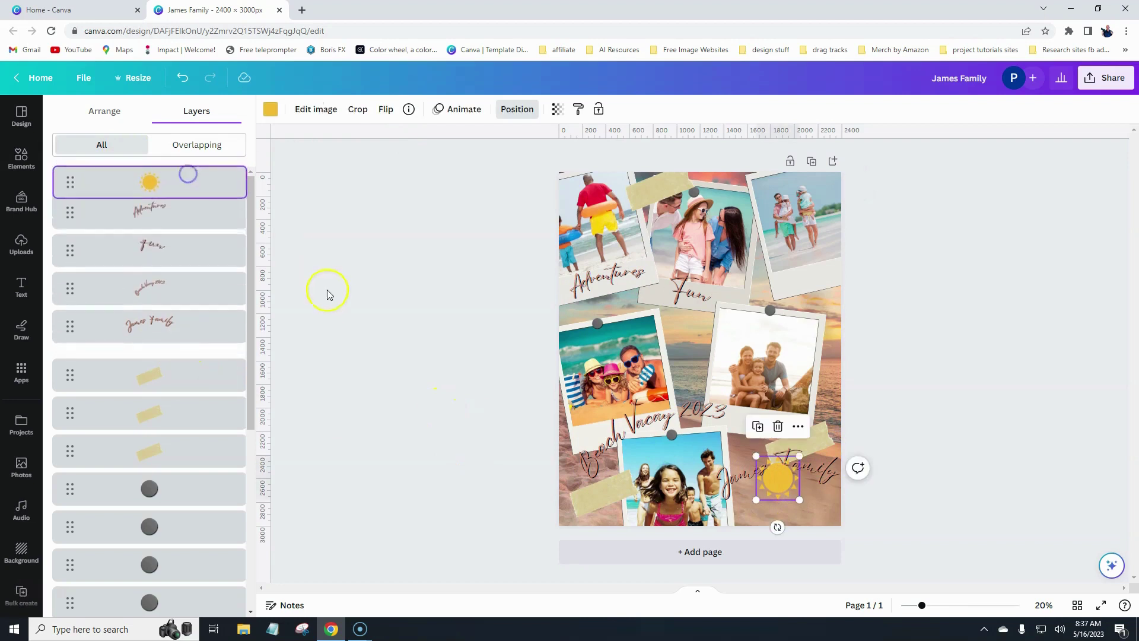
{"action": "left_click", "coordinate": [437, 396]}
{"action": "mouse_move", "coordinate": [785, 487]}
{"action": "left_mouse_down"}
{"action": "mouse_move", "coordinate": [799, 477]}
{"action": "mouse_move", "coordinate": [789, 469]}
{"action": "mouse_move", "coordinate": [790, 499]}
{"action": "left_mouse_up"}
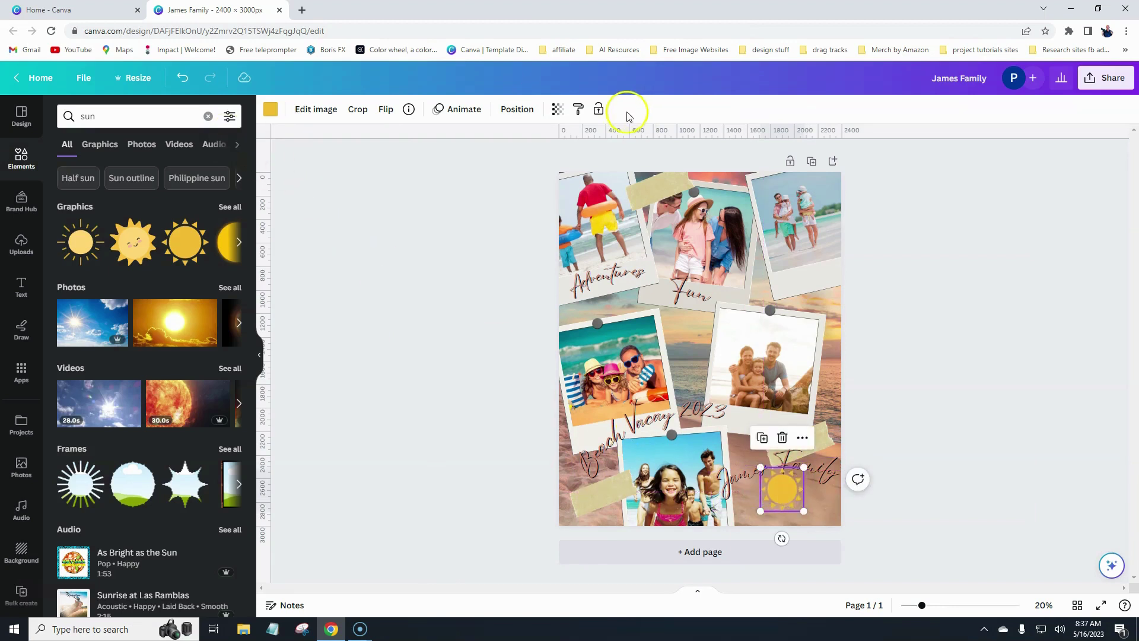
Move the sun graphic down the layer order to just beneath the family-name text.
{"action": "left_click", "coordinate": [517, 109]}
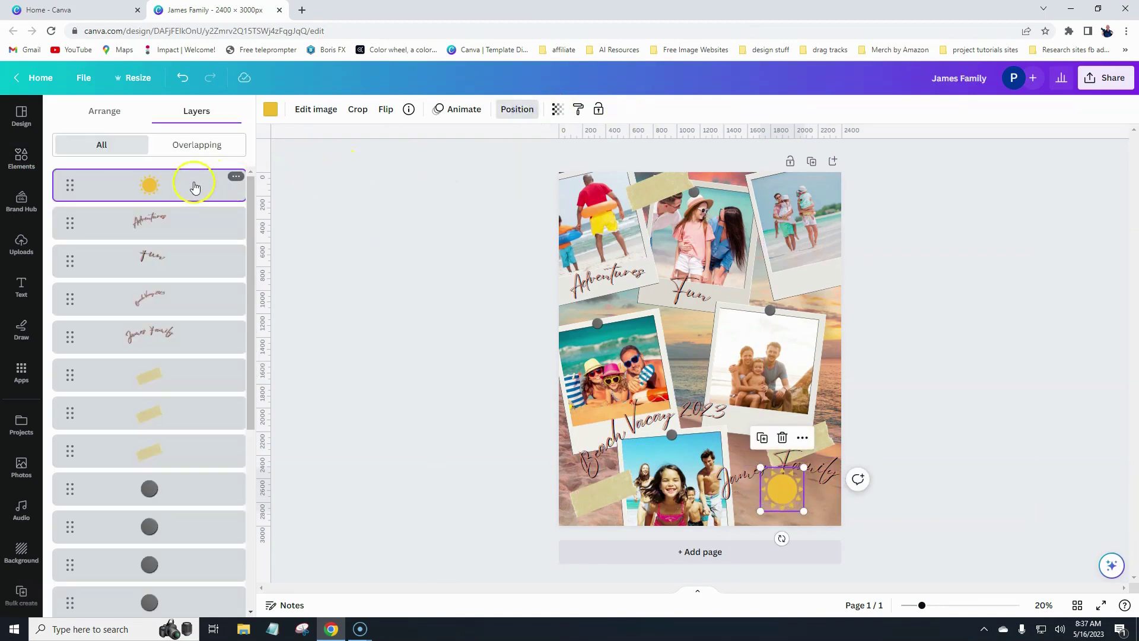
{"action": "left_click_drag", "start_coordinate": [194, 193], "coordinate": [228, 351]}
{"action": "left_click", "coordinate": [102, 111]}
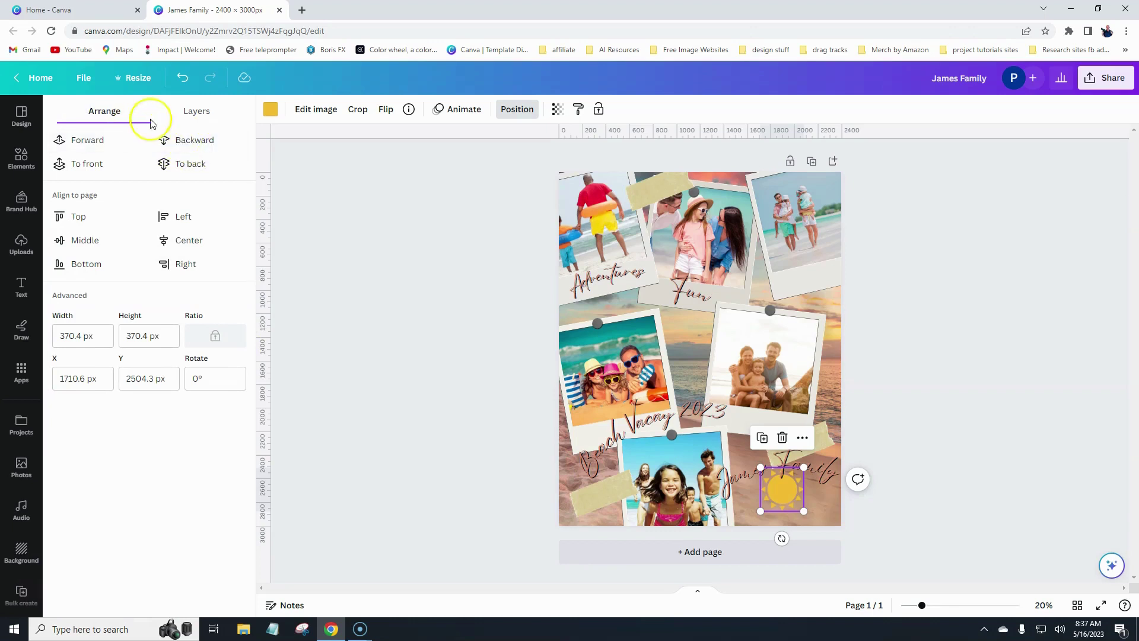
Find the faint, oversized grey photo overlay near the bottom of the layer order and delete it from the page.
{"action": "left_click", "coordinate": [193, 112]}
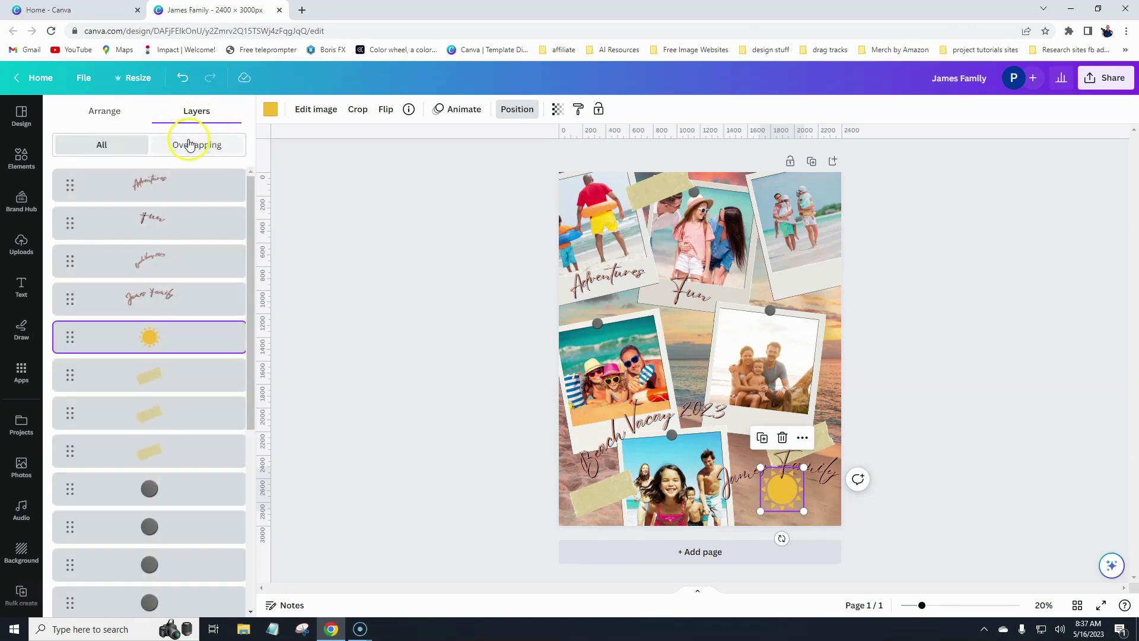
{"action": "scroll", "coordinate": [191, 409], "scroll_direction": "down", "scroll_amount": 6}
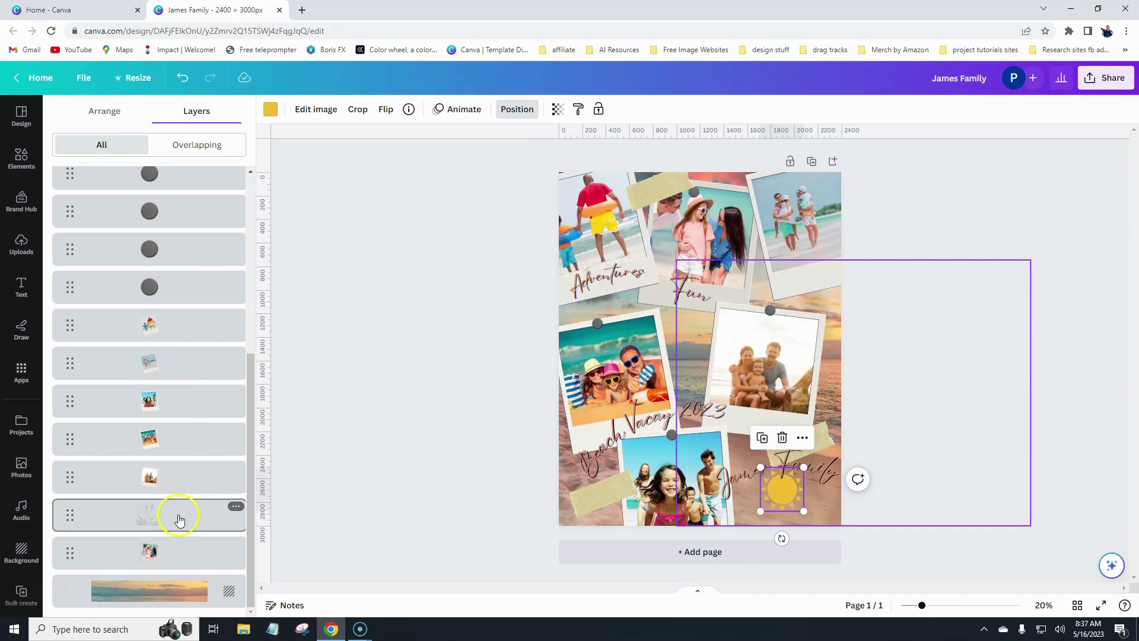
{"action": "left_click", "coordinate": [178, 518]}
{"action": "left_click_drag", "start_coordinate": [838, 368], "coordinate": [694, 343]}
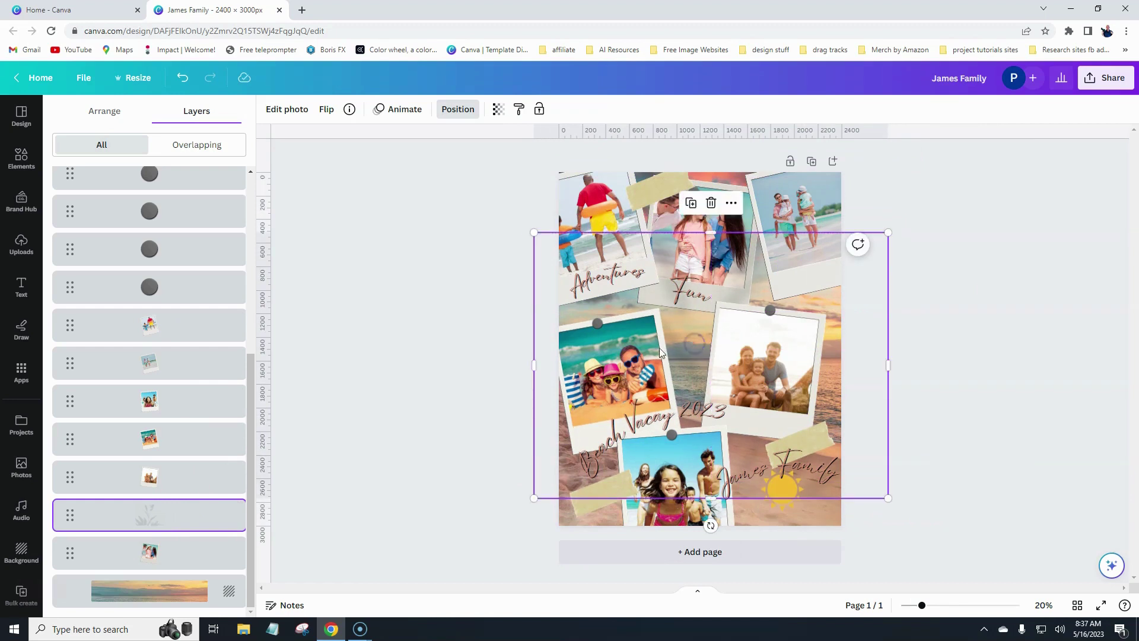
{"action": "left_click", "coordinate": [710, 204]}
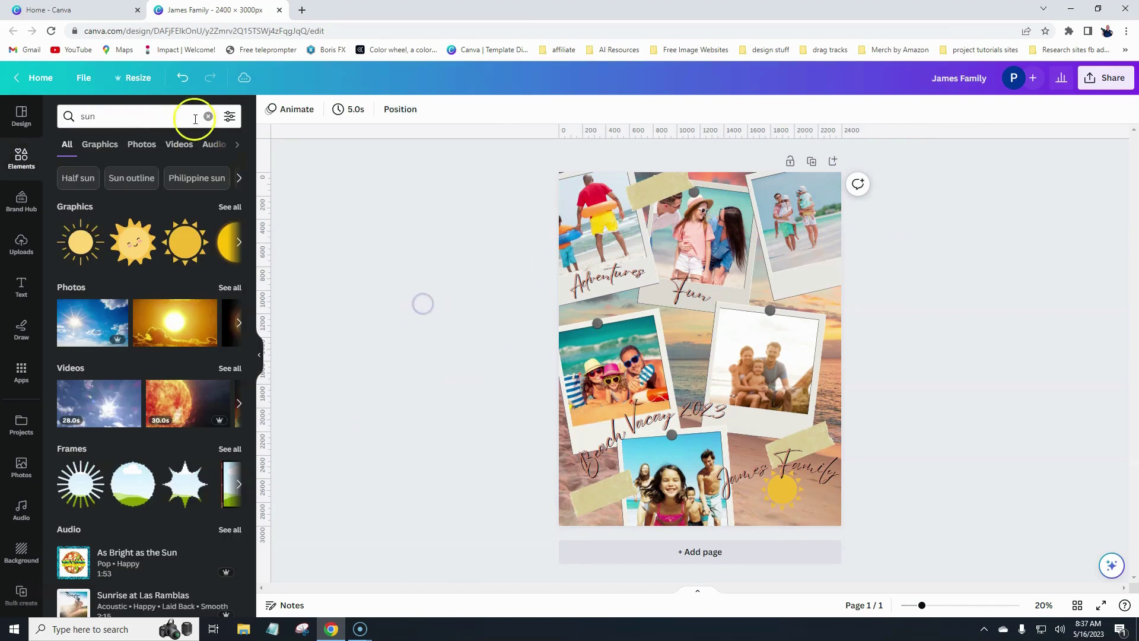
Search the elements for "boho flower" and browse the full set of graphics results.
{"action": "left_click", "coordinate": [70, 116]}
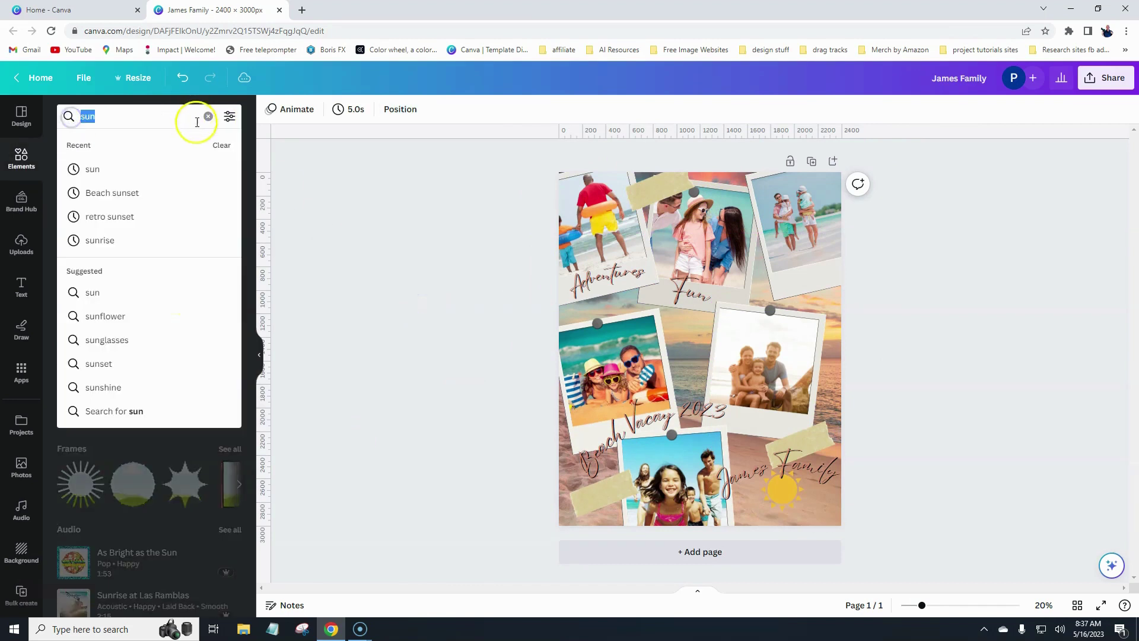
{"action": "type", "text": "boh"}
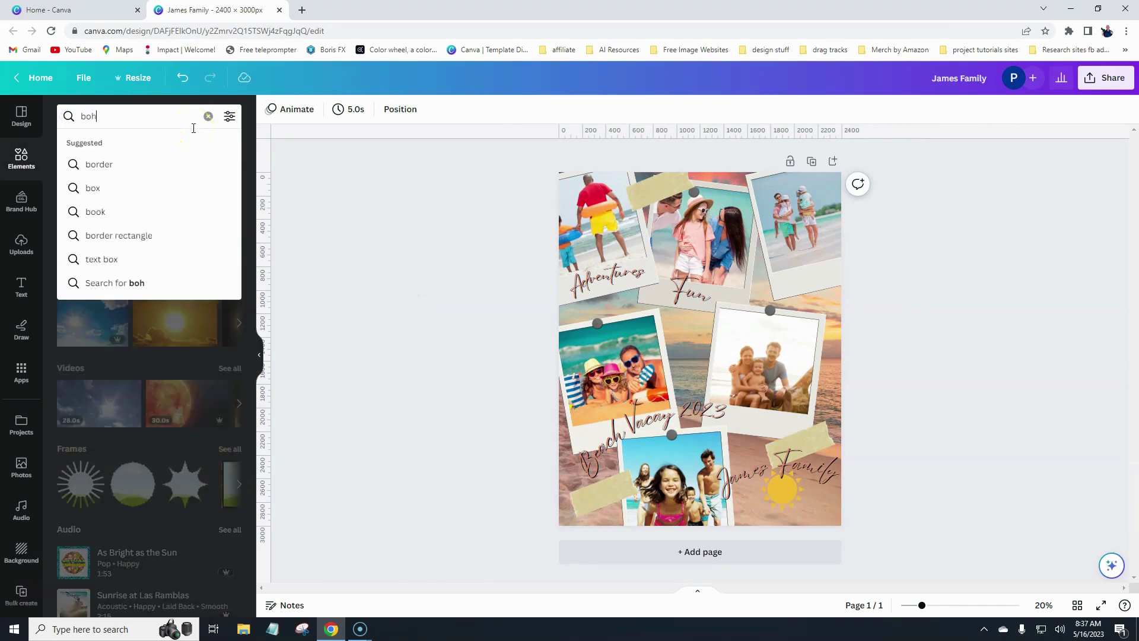
{"action": "type", "text": "o flower"}
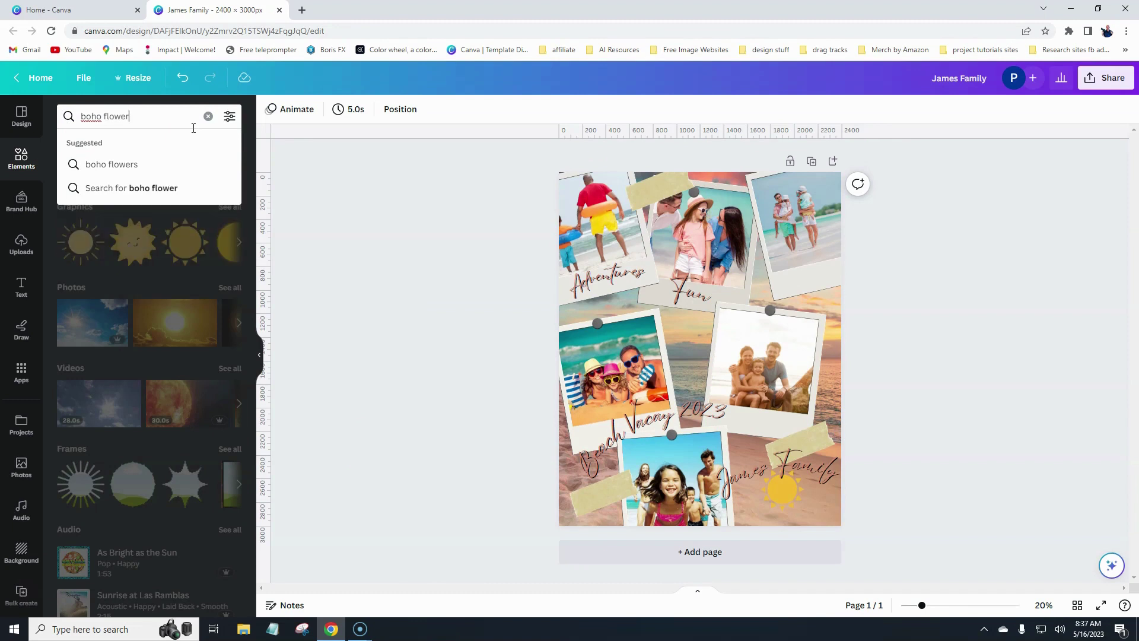
{"action": "key", "text": "Return"}
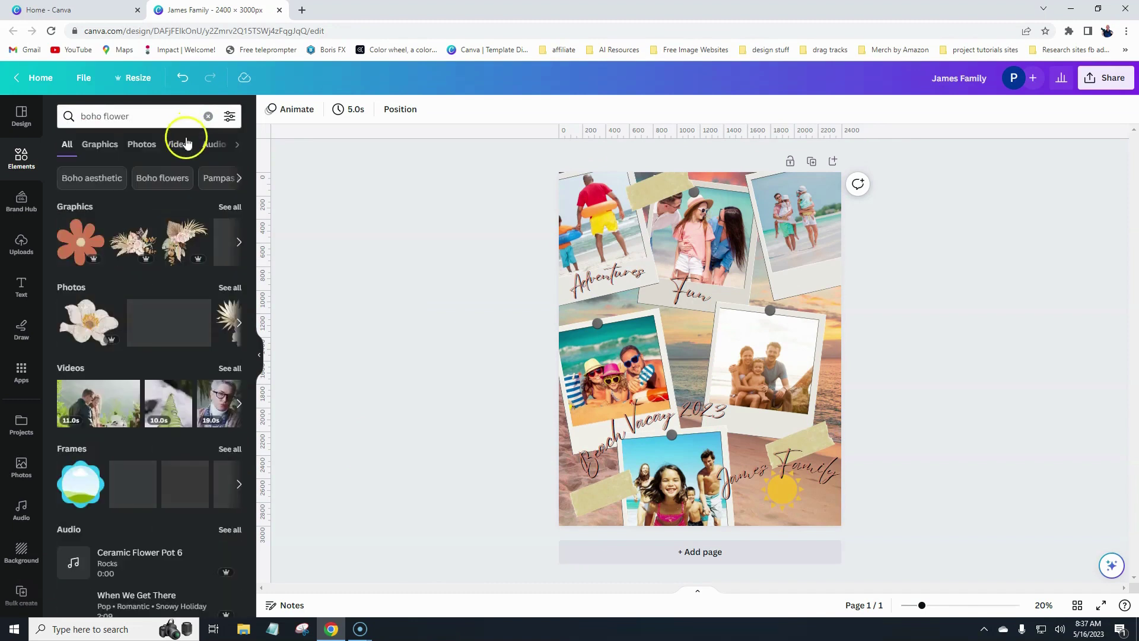
{"action": "left_click", "coordinate": [228, 208]}
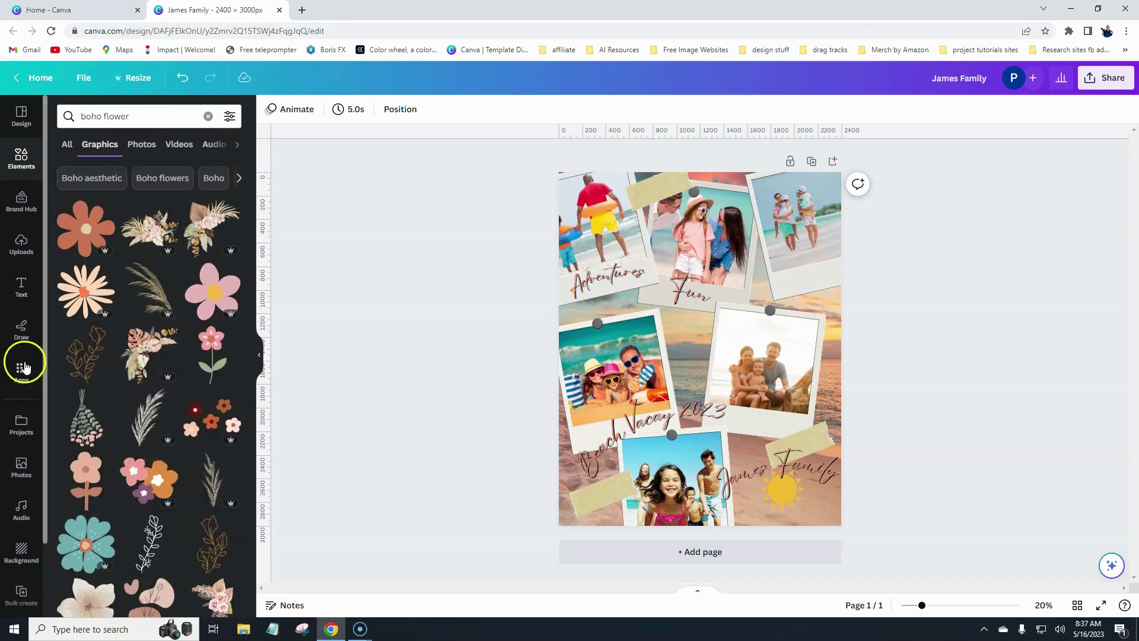
{"action": "scroll", "coordinate": [182, 339], "scroll_direction": "down", "scroll_amount": 1}
{"action": "scroll", "coordinate": [181, 335], "scroll_direction": "down", "scroll_amount": 3}
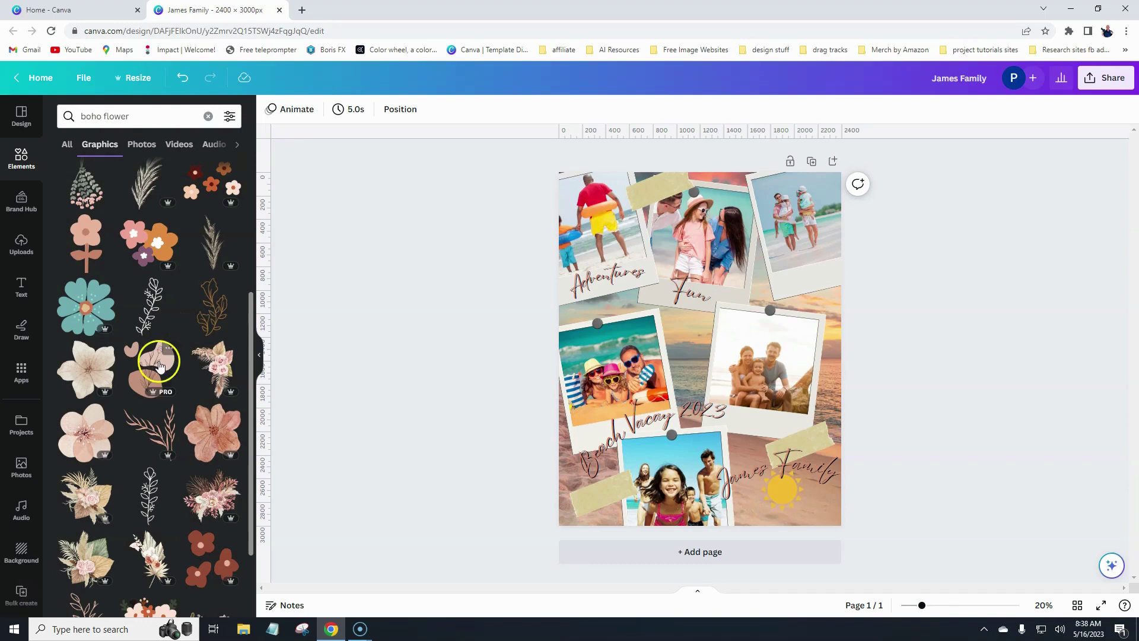
Add the gold line-art flower graphic, shrink it, place it in the page's bottom-left corner and tilt it slightly counter-clockwise.
{"action": "left_click", "coordinate": [211, 307]}
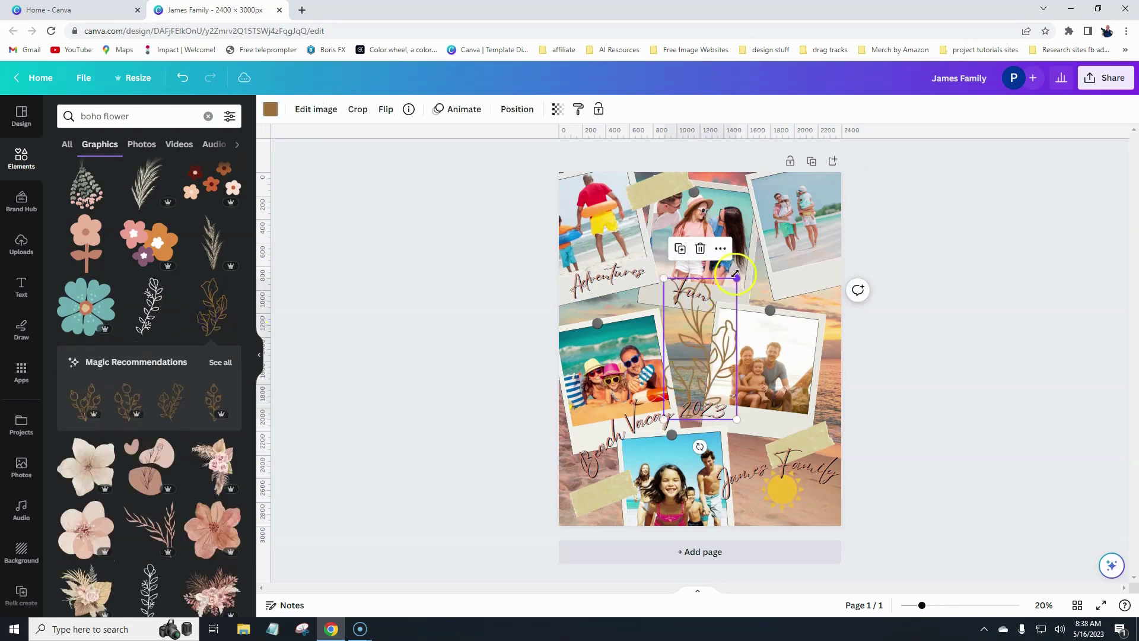
{"action": "left_click_drag", "start_coordinate": [736, 278], "coordinate": [712, 327]}
{"action": "left_click_drag", "start_coordinate": [678, 380], "coordinate": [547, 523]}
{"action": "left_click", "coordinate": [439, 492]}
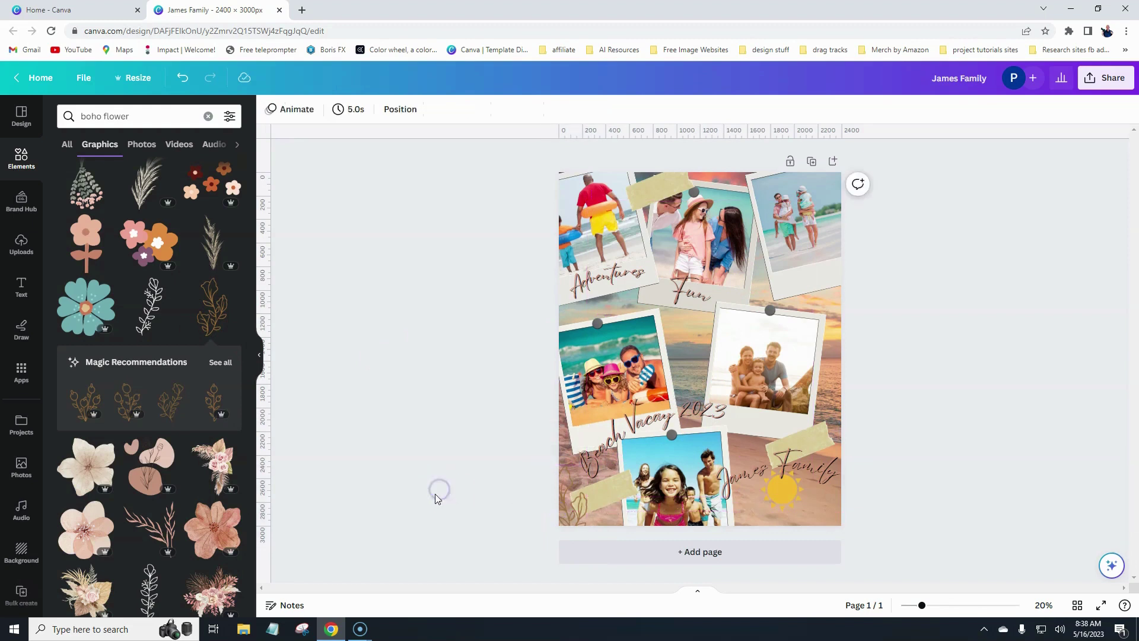
{"action": "left_click", "coordinate": [558, 511]}
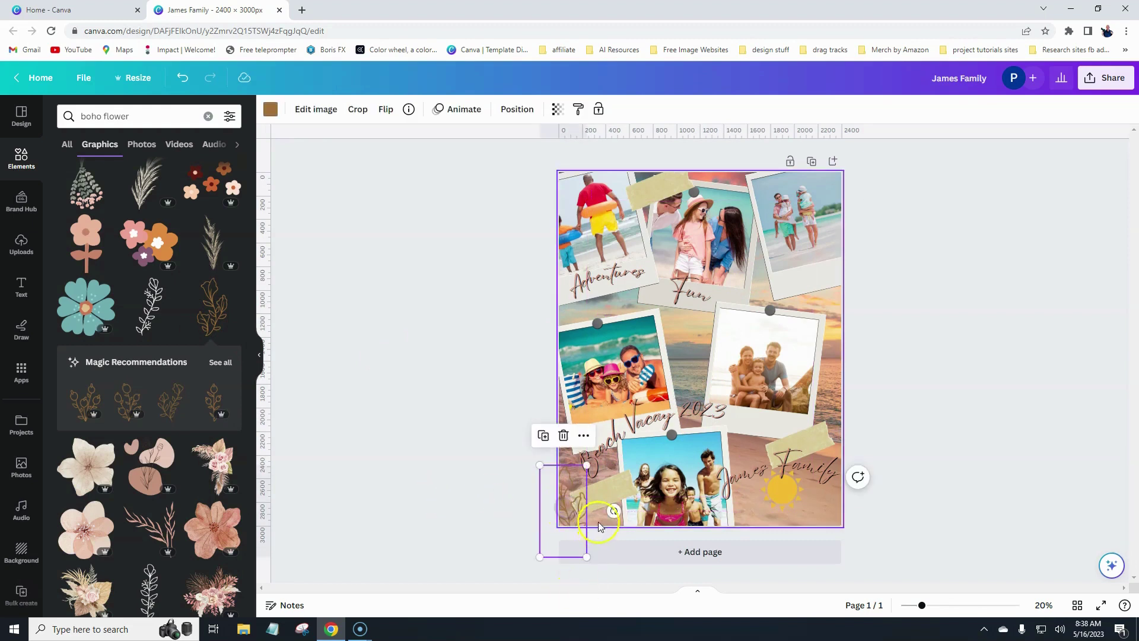
{"action": "left_click_drag", "start_coordinate": [611, 509], "coordinate": [578, 516]}
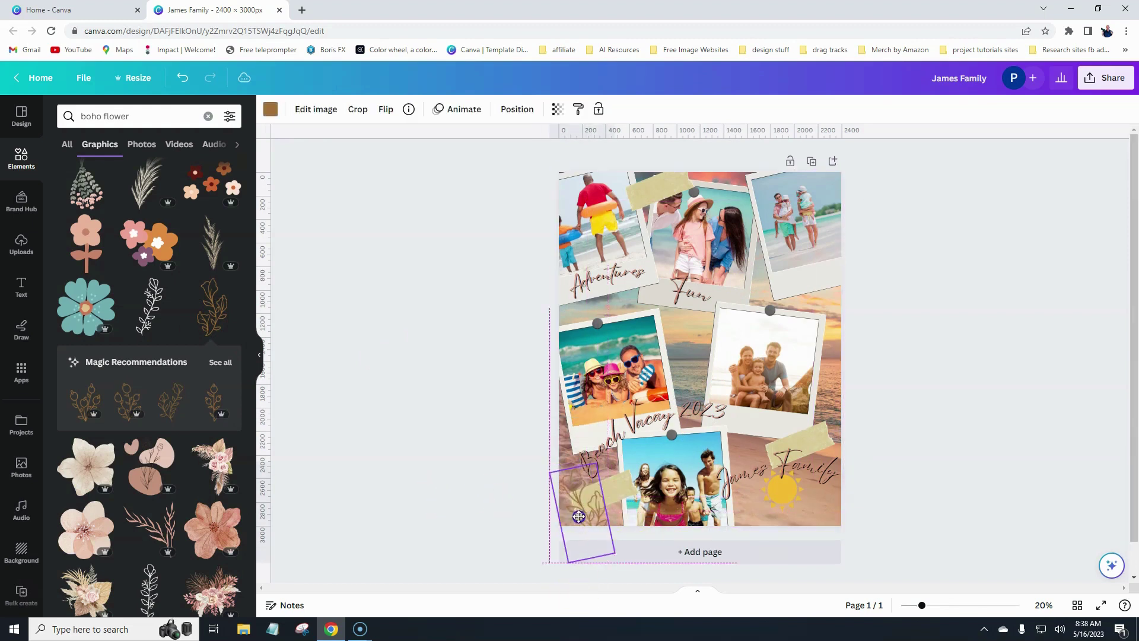
{"action": "left_click", "coordinate": [473, 508]}
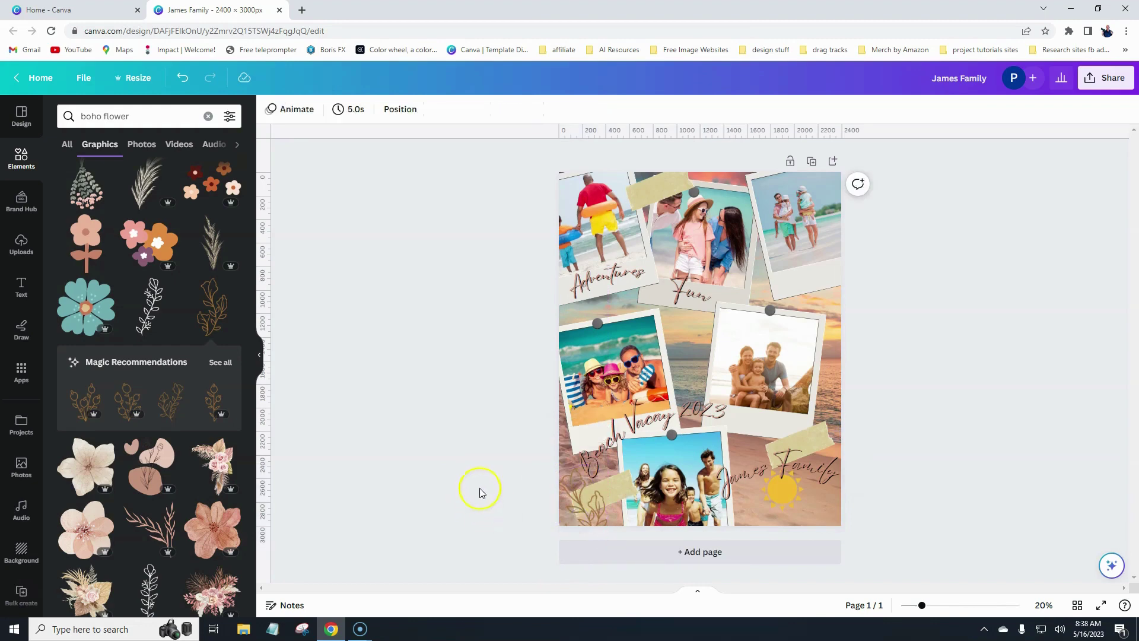
Look through more boho flower graphics and clear the element search.
{"action": "scroll", "coordinate": [168, 344], "scroll_direction": "down", "scroll_amount": 4}
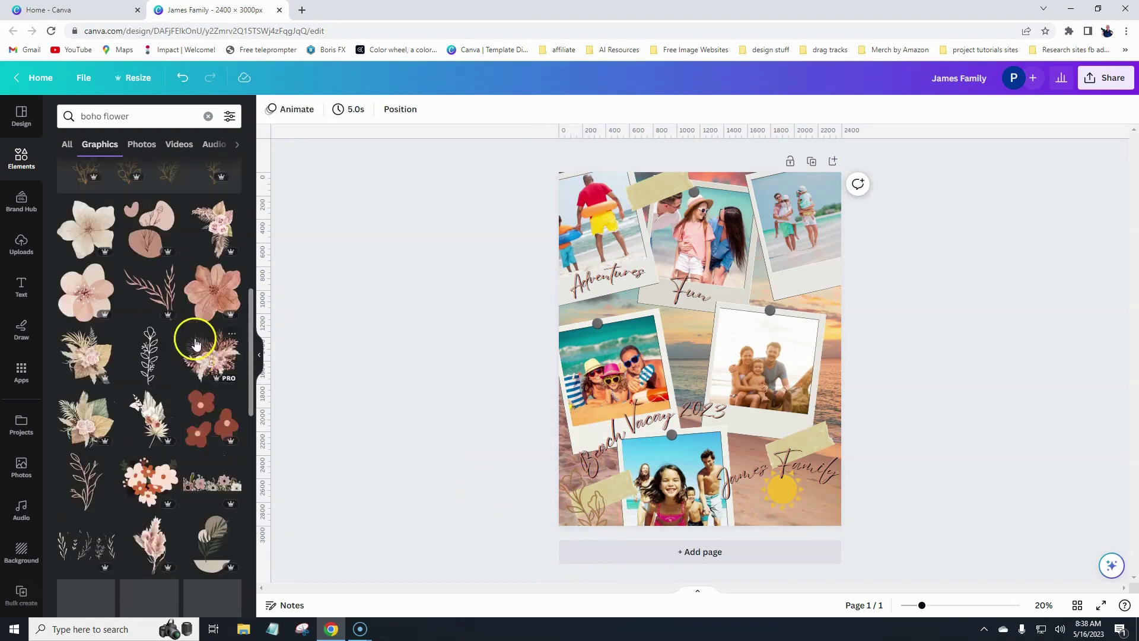
{"action": "scroll", "coordinate": [196, 343], "scroll_direction": "up", "scroll_amount": 4}
{"action": "left_click", "coordinate": [208, 115]}
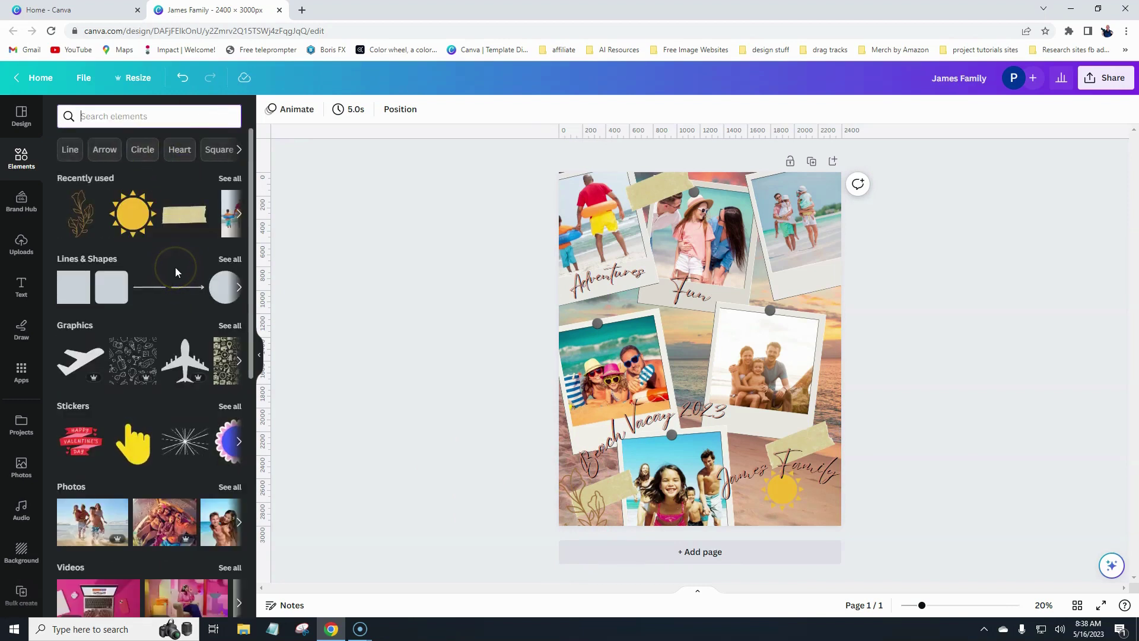
Try lowering the beach background photo's transparency value to 83.
{"action": "left_click", "coordinate": [688, 339]}
{"action": "left_click", "coordinate": [579, 111]}
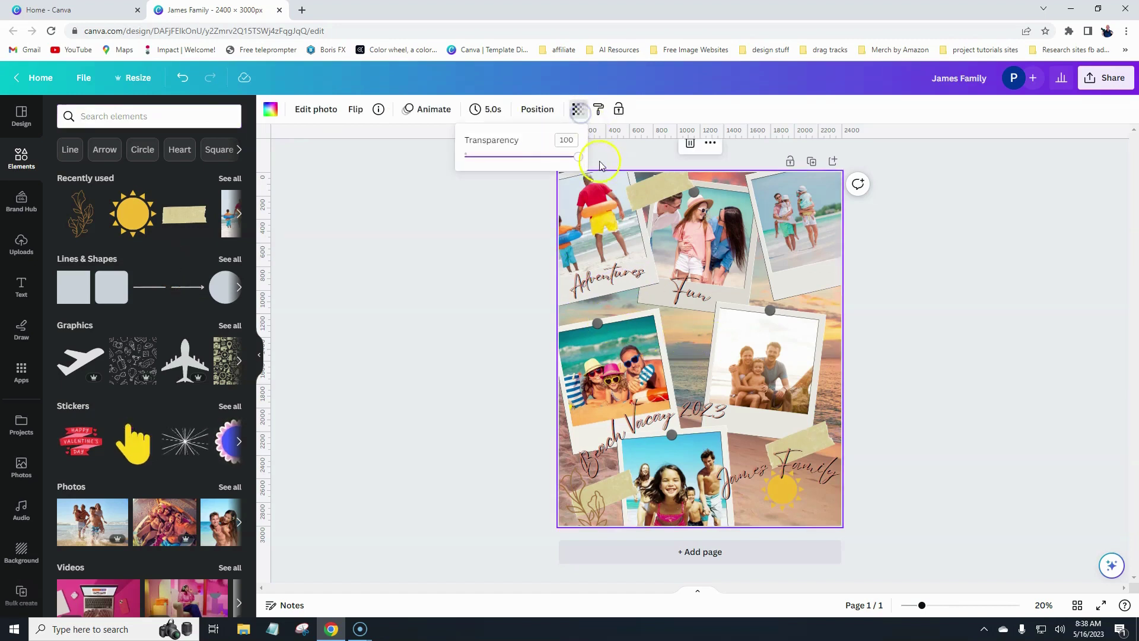
{"action": "left_click_drag", "start_coordinate": [576, 159], "coordinate": [532, 165]}
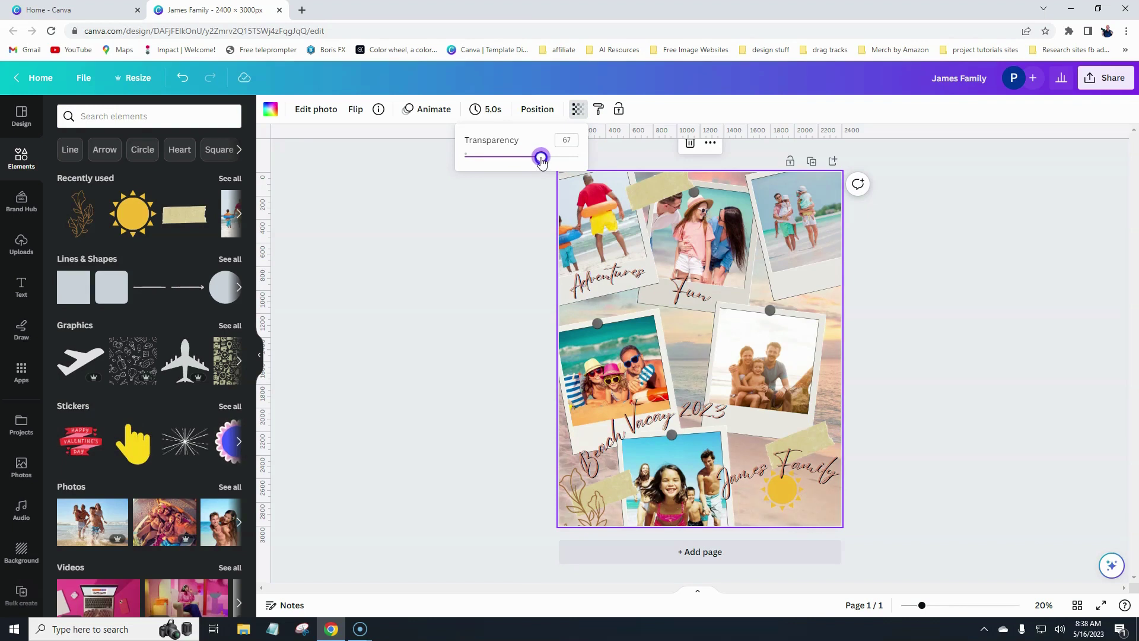
{"action": "mouse_move", "coordinate": [541, 162]}
{"action": "left_mouse_down"}
{"action": "mouse_move", "coordinate": [582, 157]}
{"action": "mouse_move", "coordinate": [562, 160]}
{"action": "left_mouse_up"}
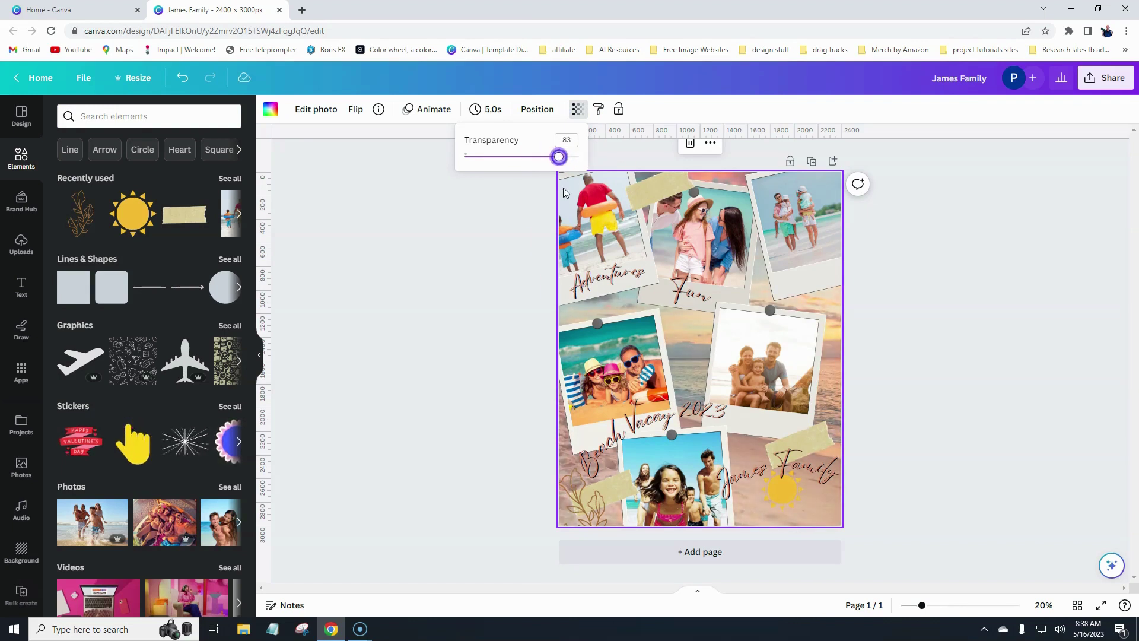
Apply the Blur effect to the background photo at intensity 27 and set its transparency value to 100.
{"action": "left_click", "coordinate": [308, 113]}
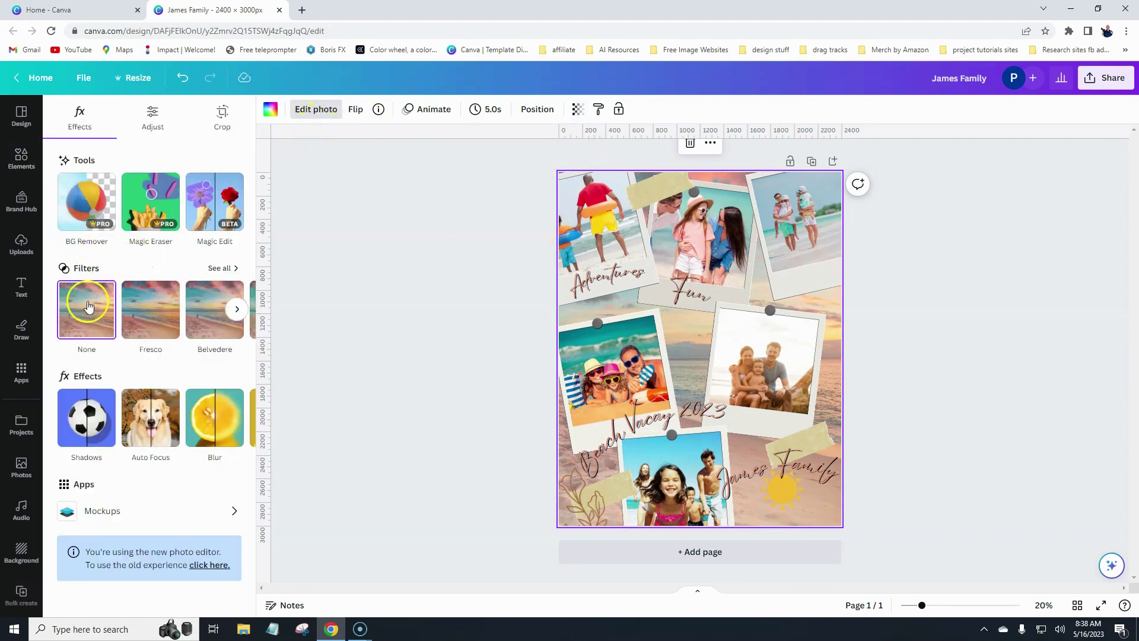
{"action": "left_click", "coordinate": [208, 423]}
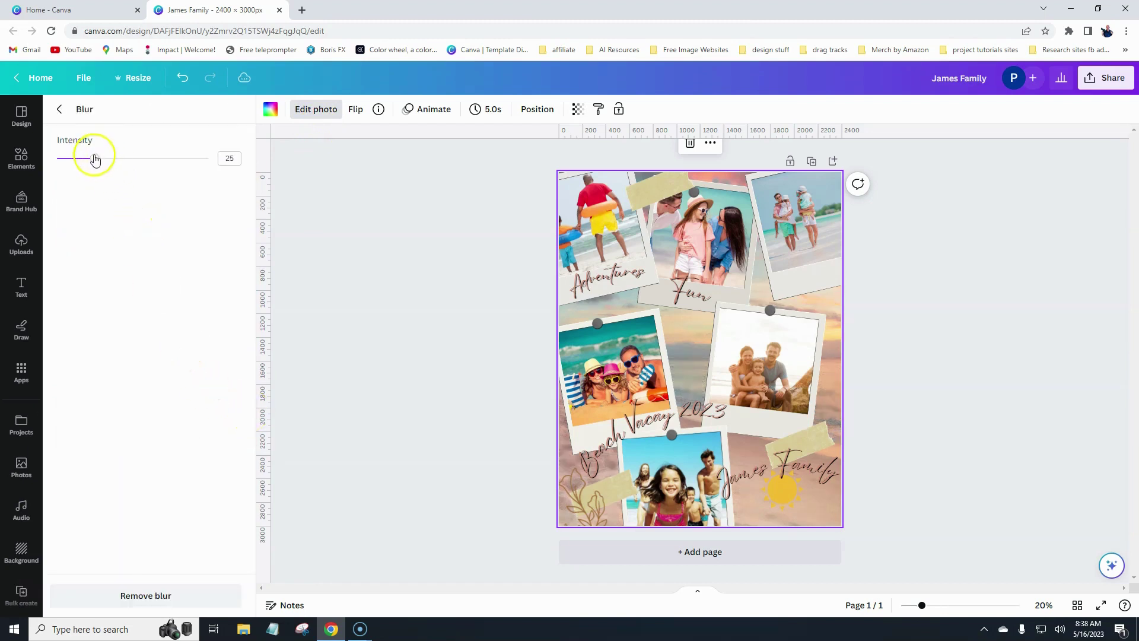
{"action": "left_click_drag", "start_coordinate": [95, 160], "coordinate": [92, 183]}
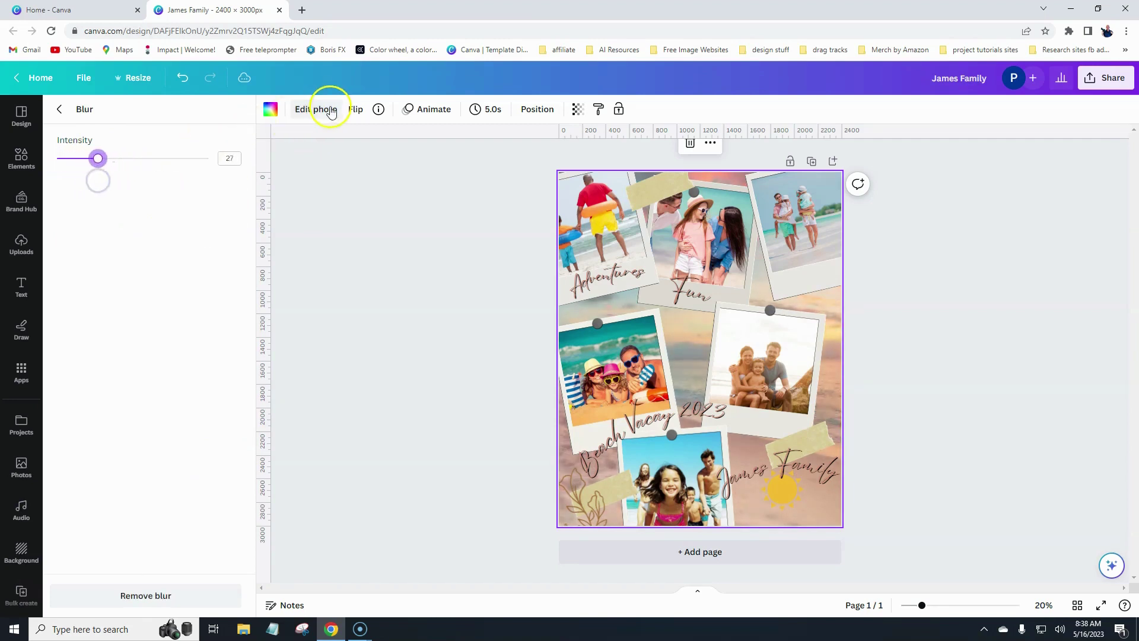
{"action": "left_click", "coordinate": [578, 109]}
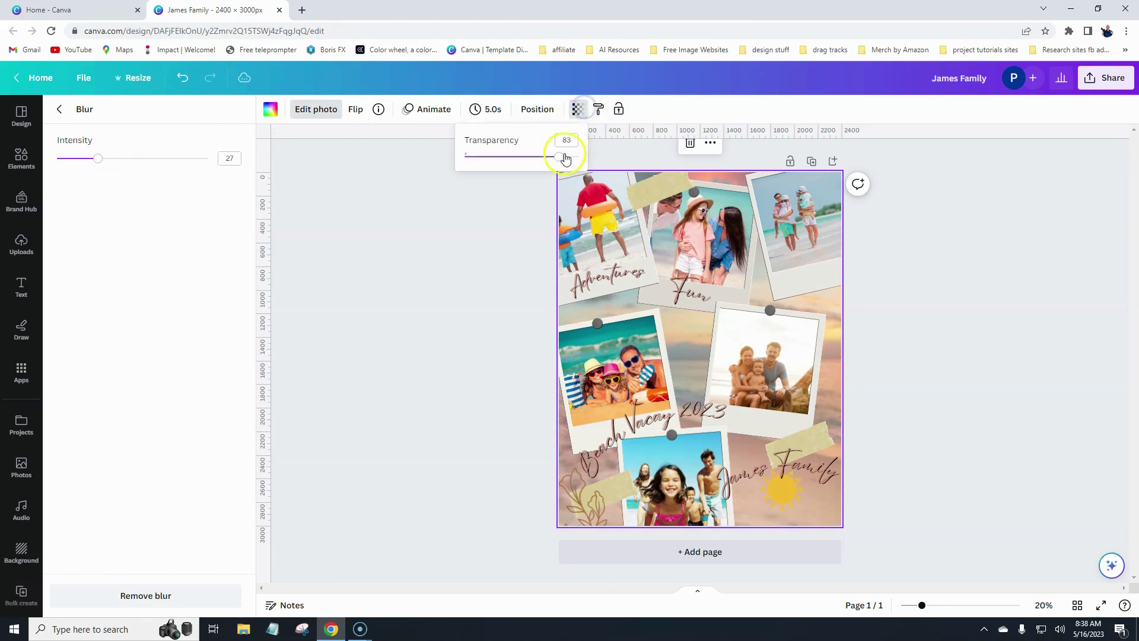
{"action": "left_click_drag", "start_coordinate": [561, 156], "coordinate": [594, 162]}
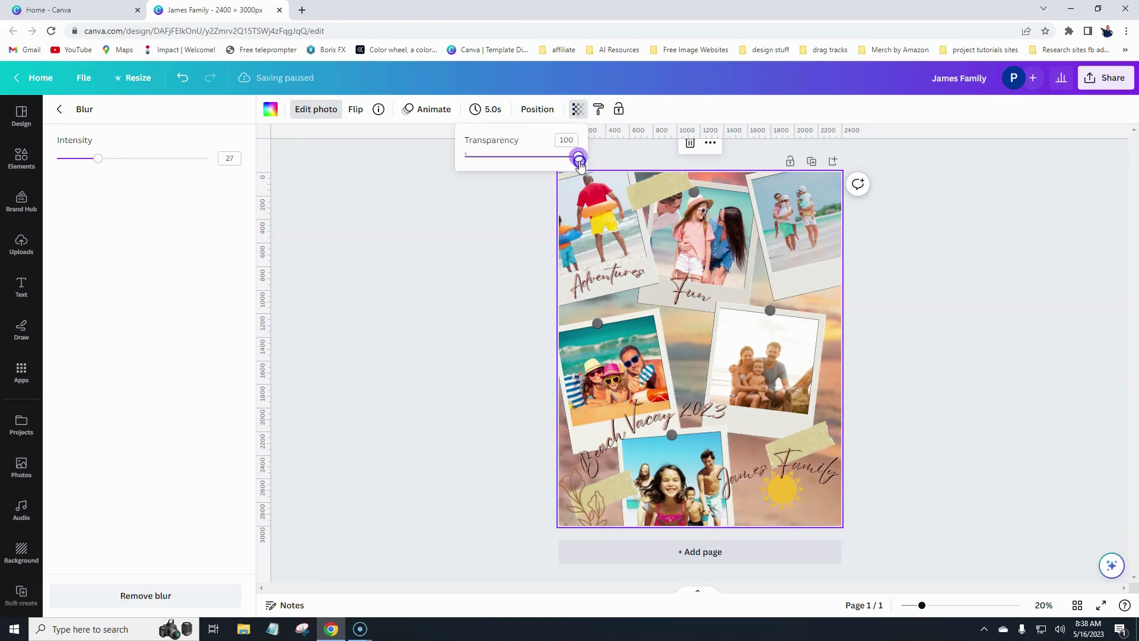
{"action": "left_click", "coordinate": [471, 350]}
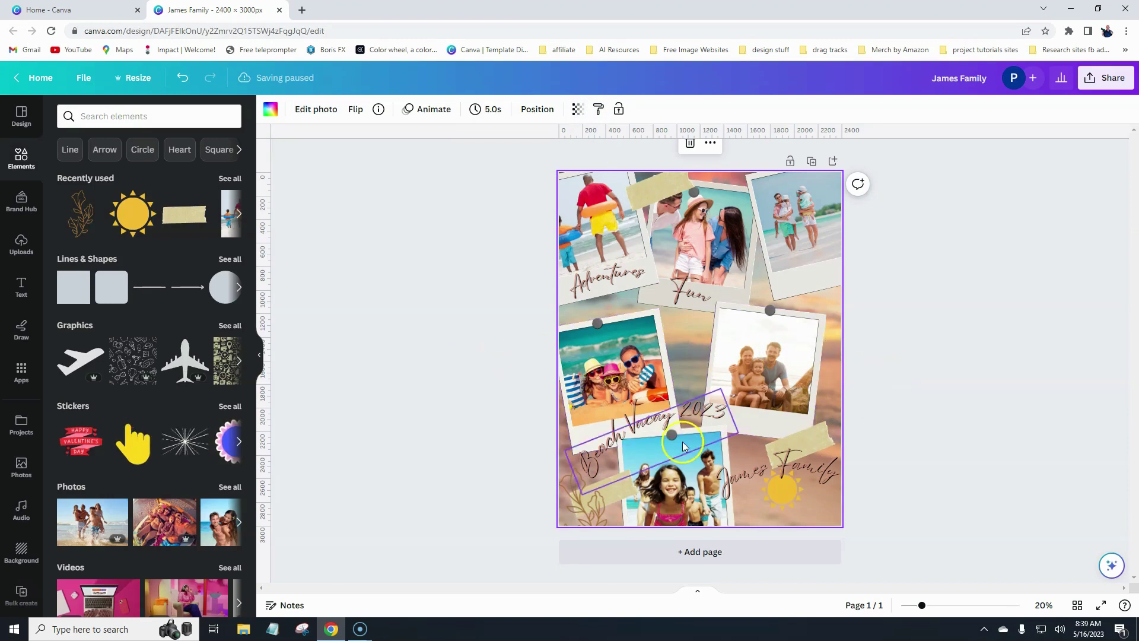
Shift the "Beach Vacay 2023" text to the right and rotate it to -5°.
{"action": "left_click_drag", "start_coordinate": [659, 428], "coordinate": [694, 414]}
{"action": "left_click_drag", "start_coordinate": [706, 475], "coordinate": [694, 482]}
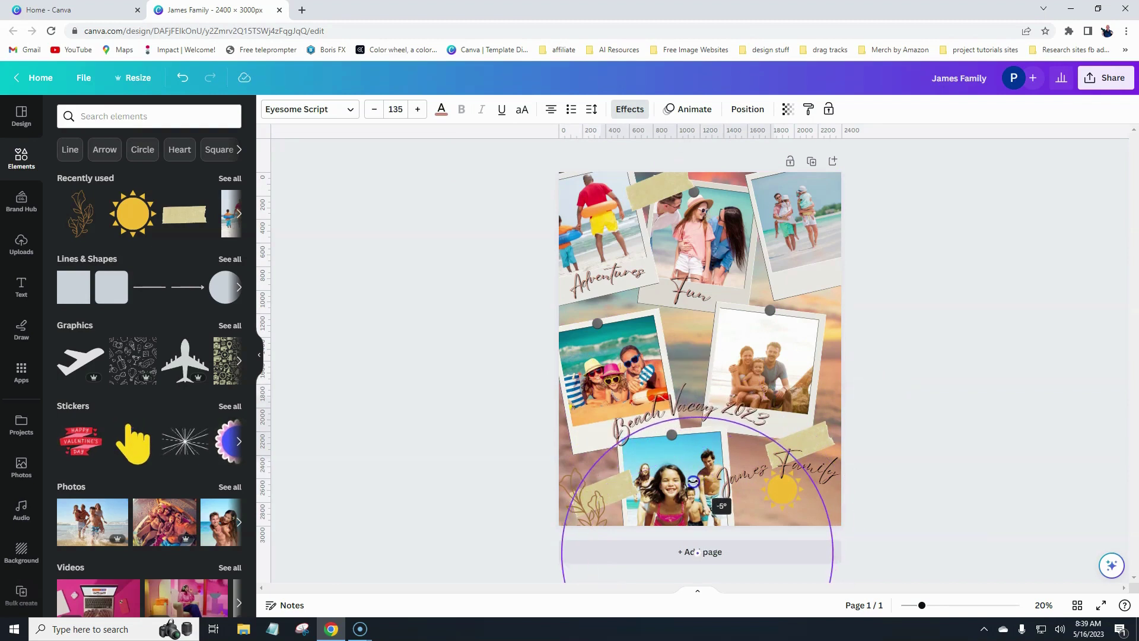
{"action": "left_click", "coordinate": [509, 458]}
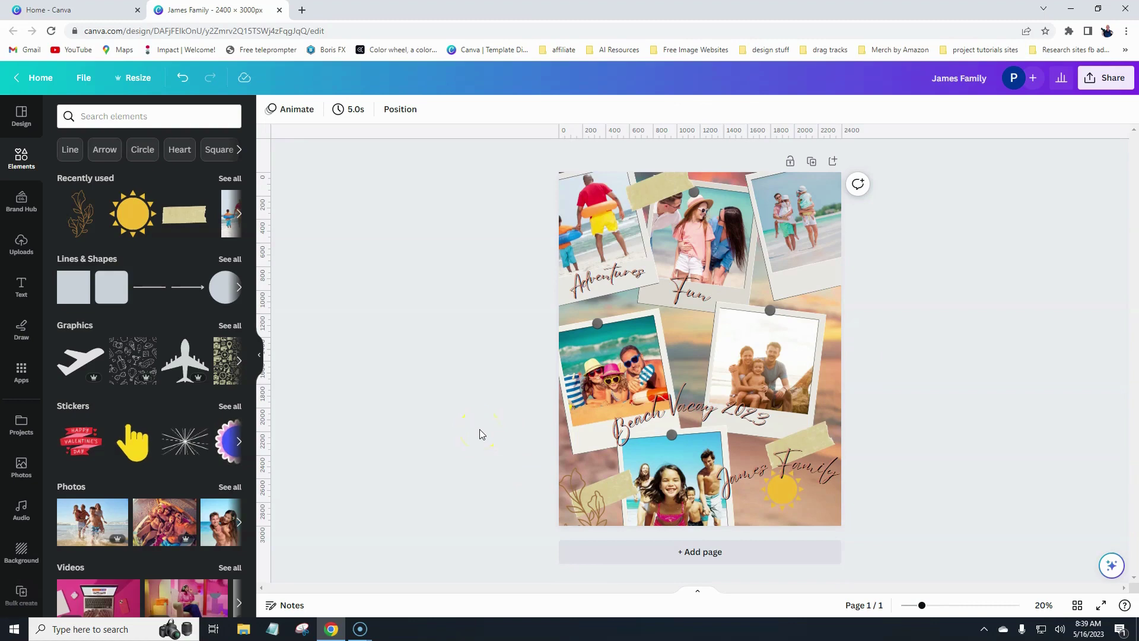
Add a heading text box to the page and enlarge it to font size 190.
{"action": "left_click", "coordinate": [22, 289]}
{"action": "left_click", "coordinate": [130, 206]}
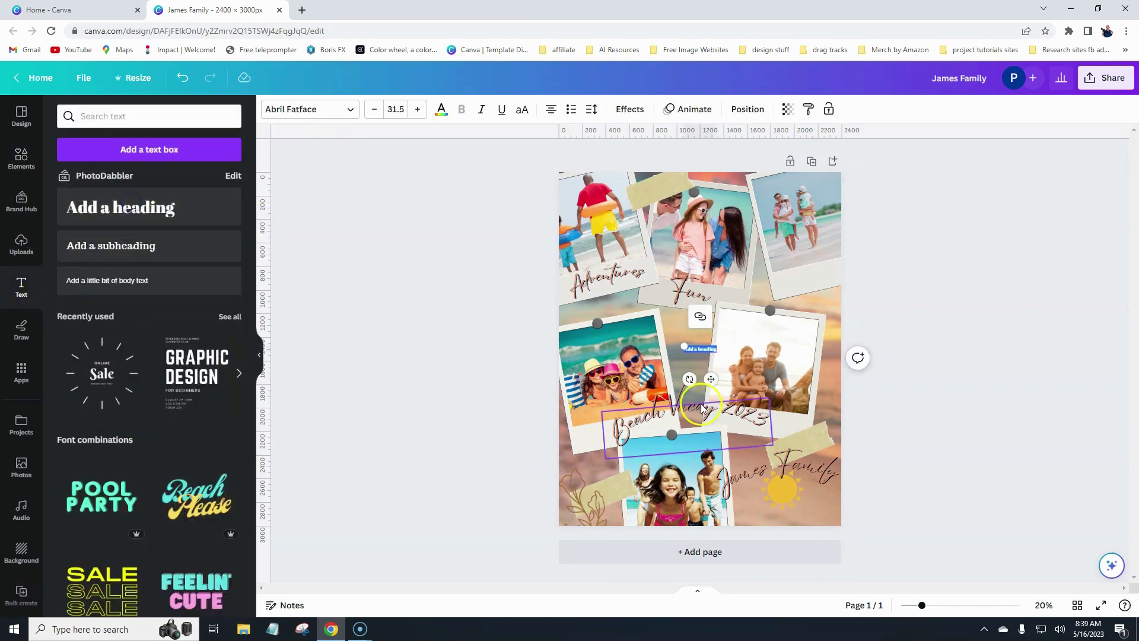
{"action": "left_click_drag", "start_coordinate": [660, 331], "coordinate": [530, 274]}
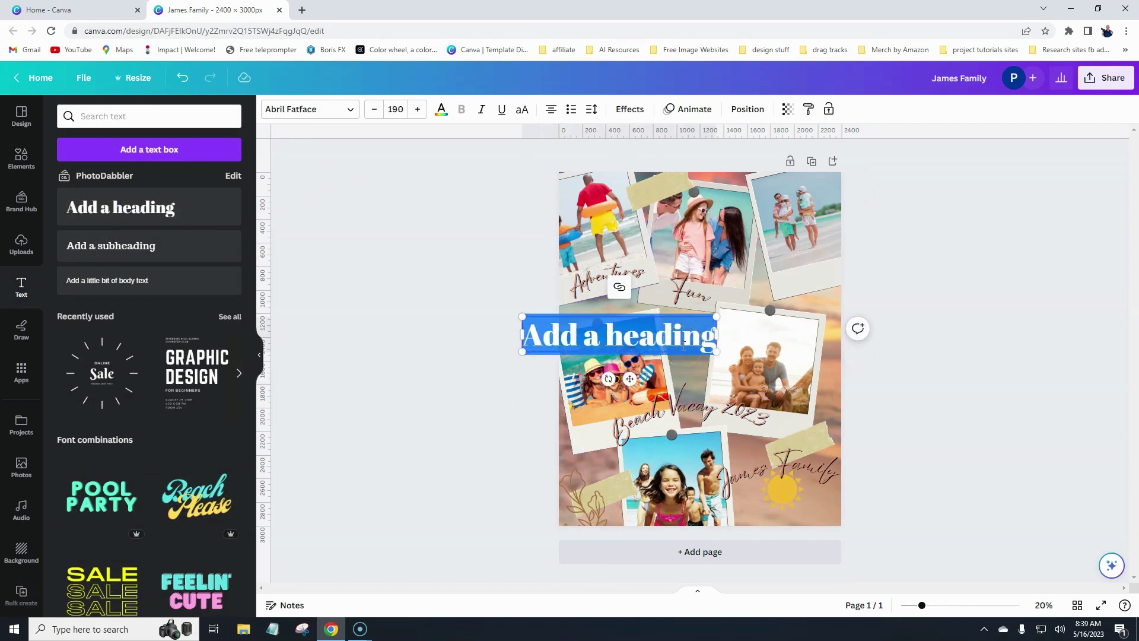
Replace the heading's placeholder text with "Daytona Beach" on two lines.
{"action": "type", "text": "Dayto"}
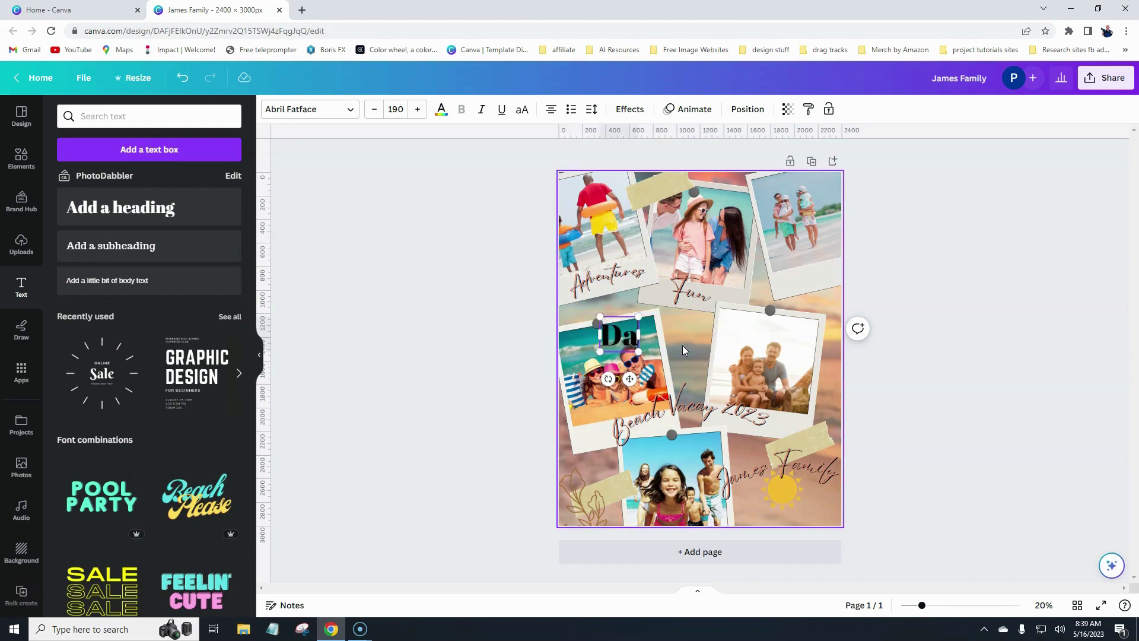
{"action": "key", "text": "BackSpace"}
{"action": "key", "text": "BackSpace"}
{"action": "key", "text": "BackSpace"}
{"action": "key", "text": "BackSpace"}
{"action": "type", "text": "aytona"}
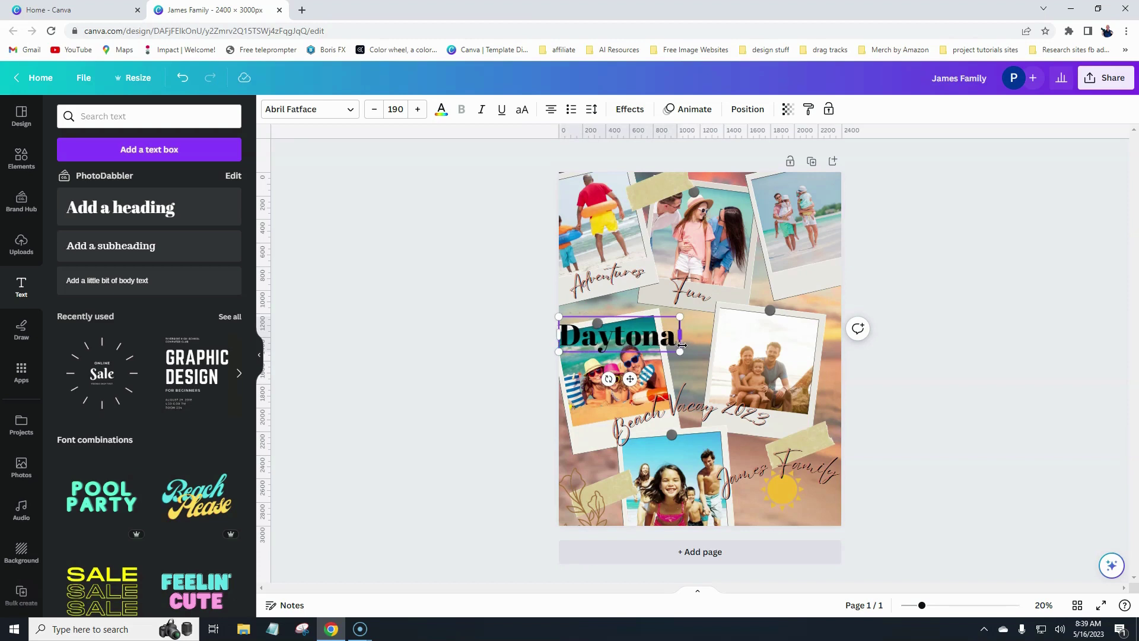
{"action": "key", "text": "Return"}
{"action": "type", "text": "Beach"}
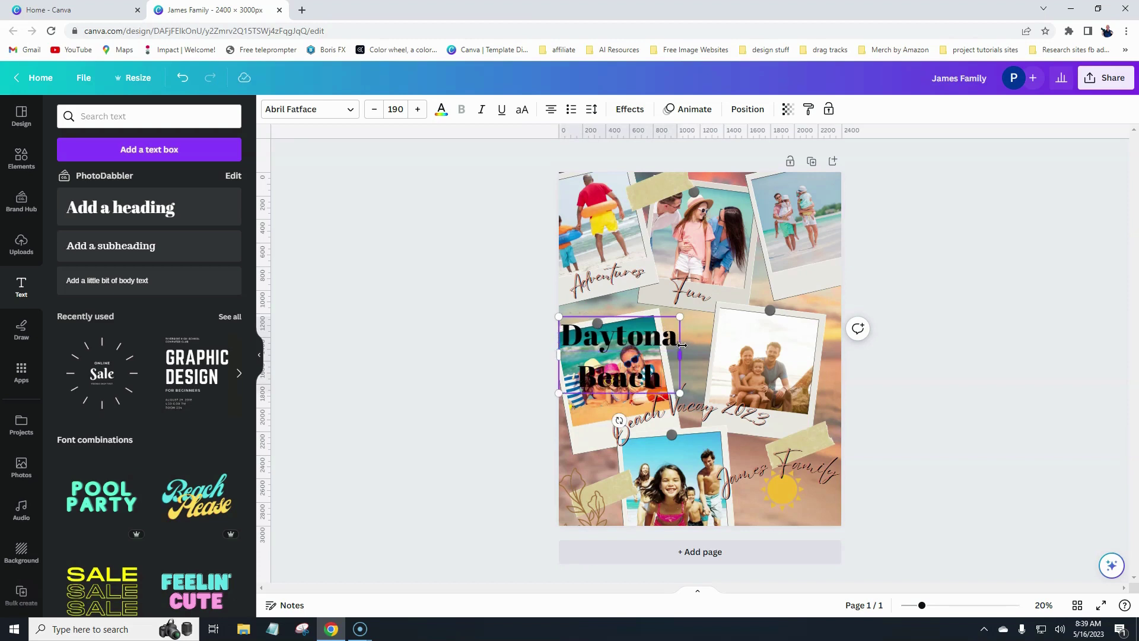
Convert the "Daytona Beach" heading to uppercase and widen its text box so the text fits on one line.
{"action": "left_click_drag", "start_coordinate": [682, 344], "coordinate": [787, 343]}
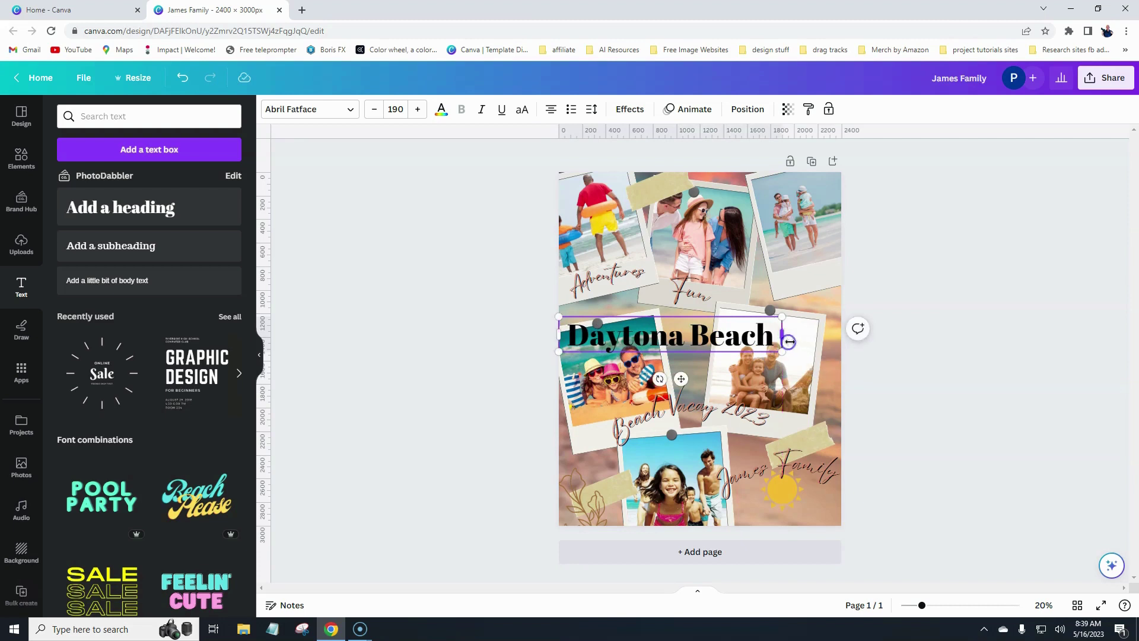
{"action": "left_click", "coordinate": [522, 110]}
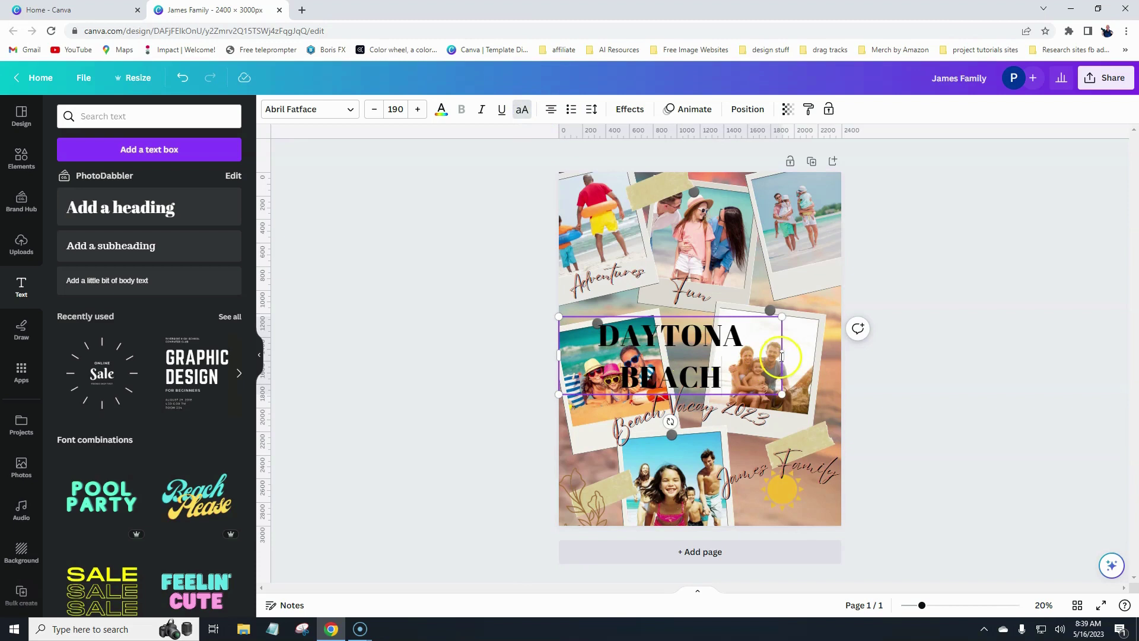
{"action": "left_click_drag", "start_coordinate": [783, 355], "coordinate": [817, 351]}
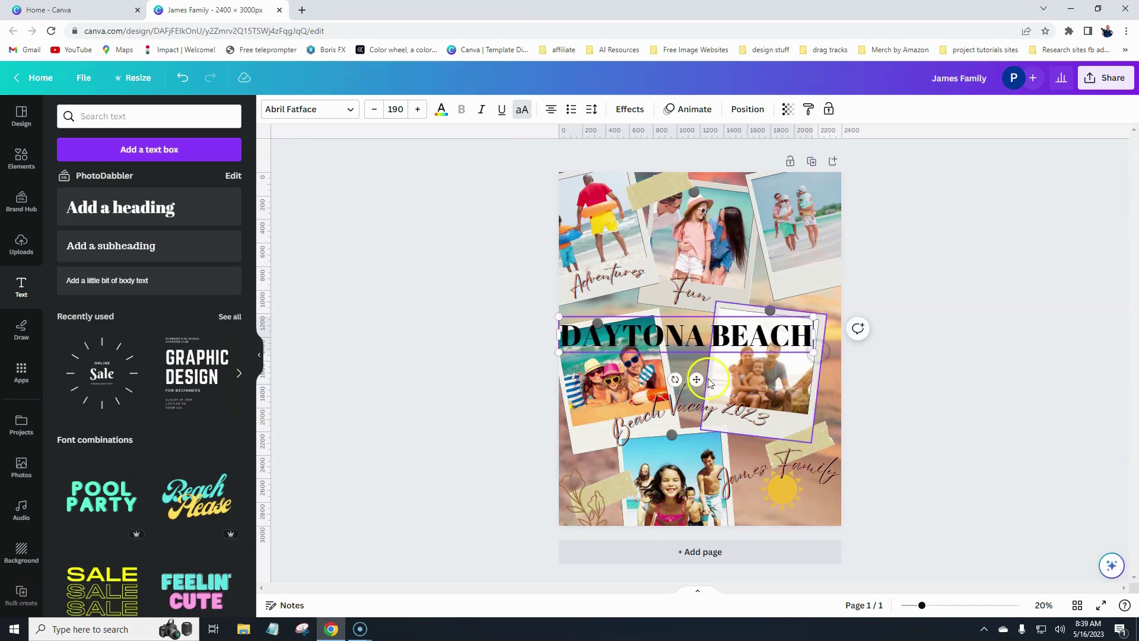
Turn the heading vertical along the page's right edge and shrink it to font size 78.4.
{"action": "left_click_drag", "start_coordinate": [687, 373], "coordinate": [822, 397]}
{"action": "left_click", "coordinate": [687, 371]}
{"action": "left_click", "coordinate": [553, 394]}
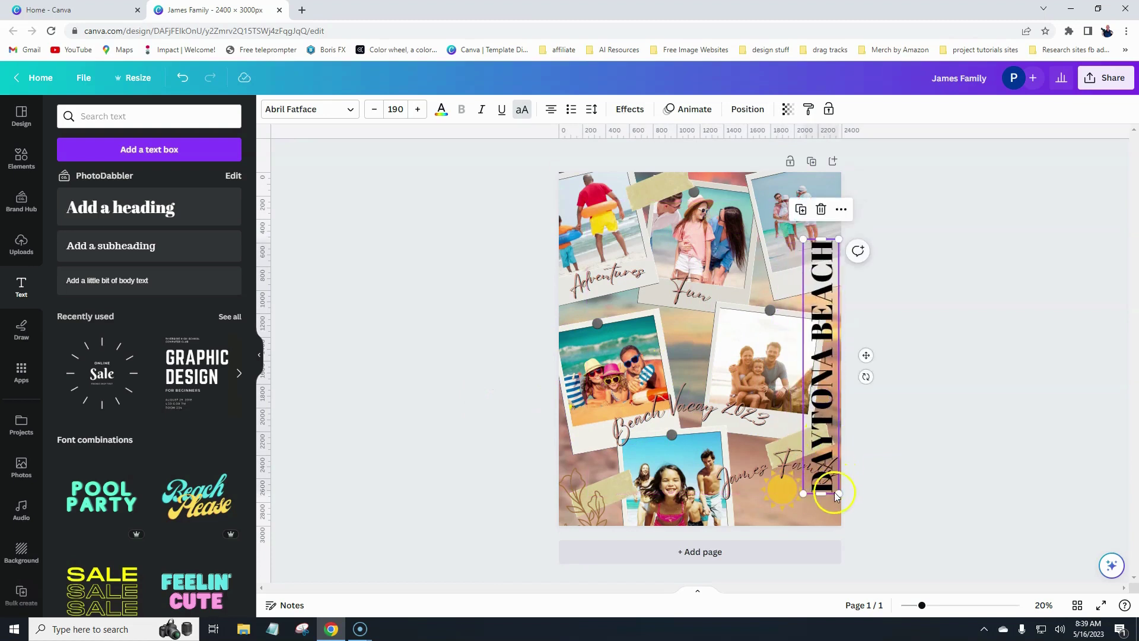
{"action": "left_click_drag", "start_coordinate": [840, 492], "coordinate": [800, 349]}
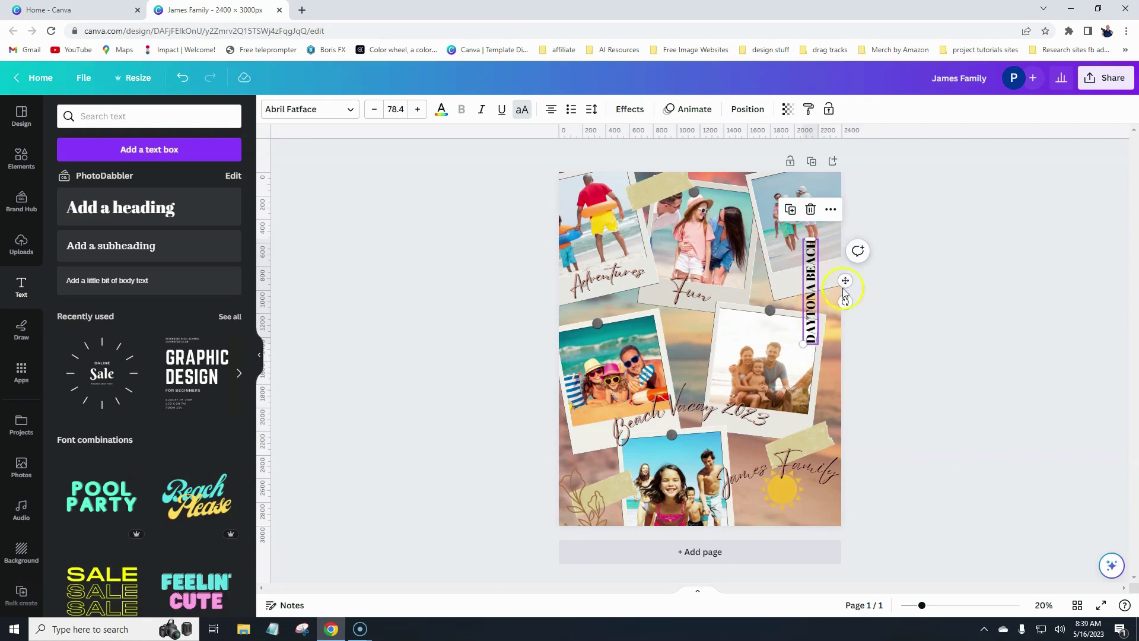
{"action": "left_click_drag", "start_coordinate": [845, 280], "coordinate": [855, 333]}
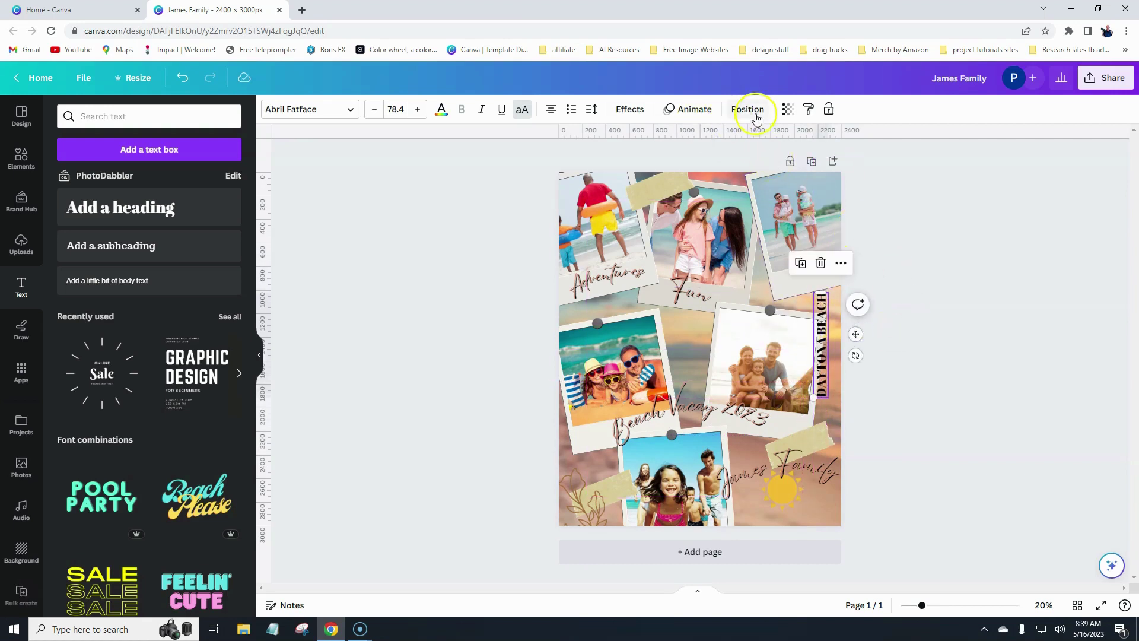
Set the heading's transparency value to 94 and its text color to the brown document color #a4713c.
{"action": "left_click", "coordinate": [786, 110]}
{"action": "mouse_move", "coordinate": [786, 157]}
{"action": "left_mouse_down"}
{"action": "mouse_move", "coordinate": [715, 165]}
{"action": "mouse_move", "coordinate": [795, 156]}
{"action": "left_mouse_up"}
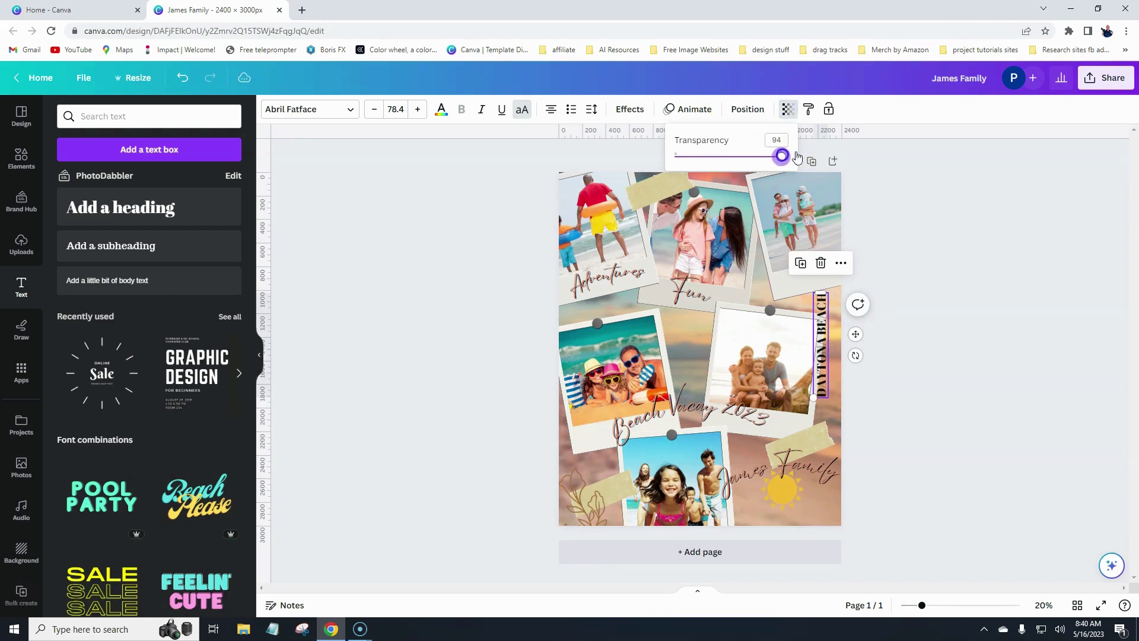
{"action": "left_click", "coordinate": [442, 109]}
{"action": "left_click", "coordinate": [165, 183]}
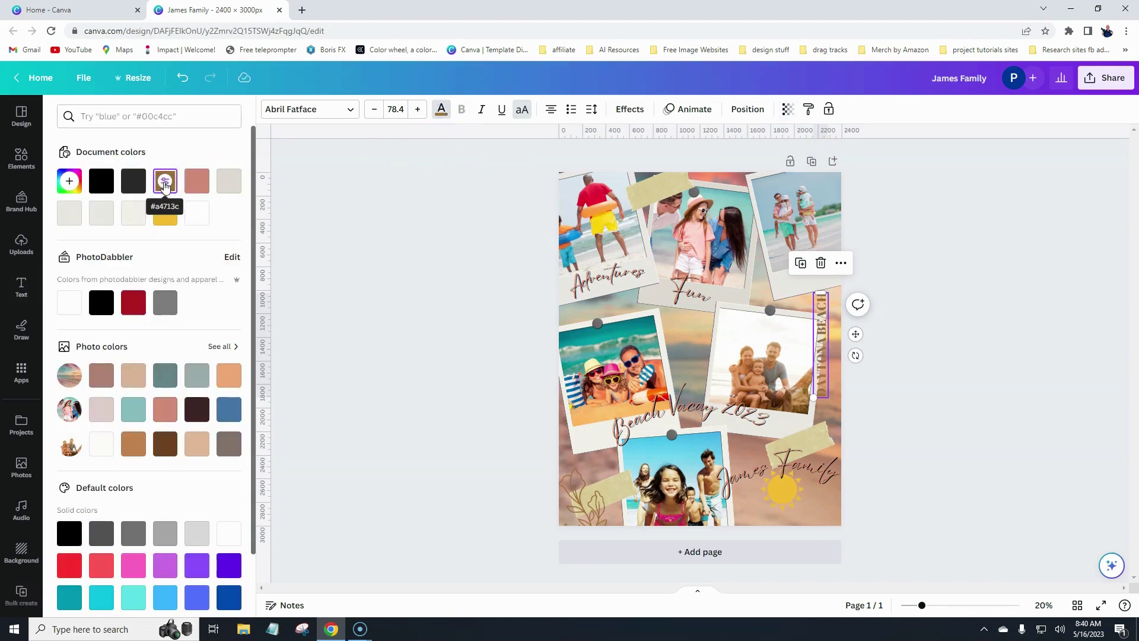
Apply a black Shadow effect to the heading with the shadow's transparency value at maximum.
{"action": "left_click", "coordinate": [630, 109]}
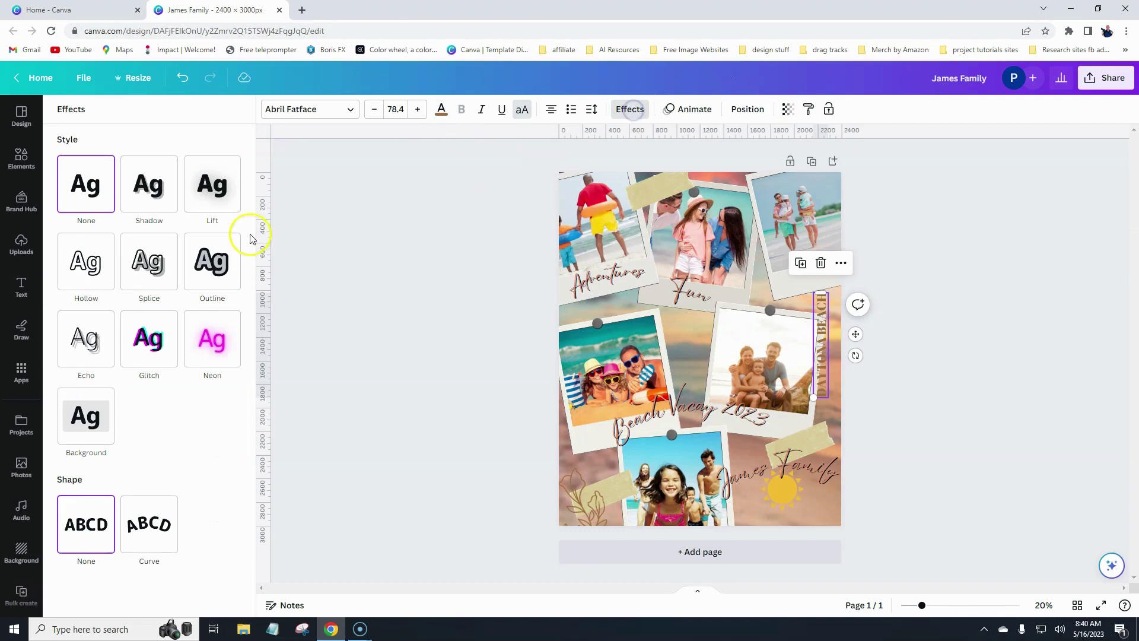
{"action": "left_click", "coordinate": [150, 185]}
{"action": "left_click_drag", "start_coordinate": [126, 357], "coordinate": [250, 354]}
{"action": "left_click", "coordinate": [221, 376]}
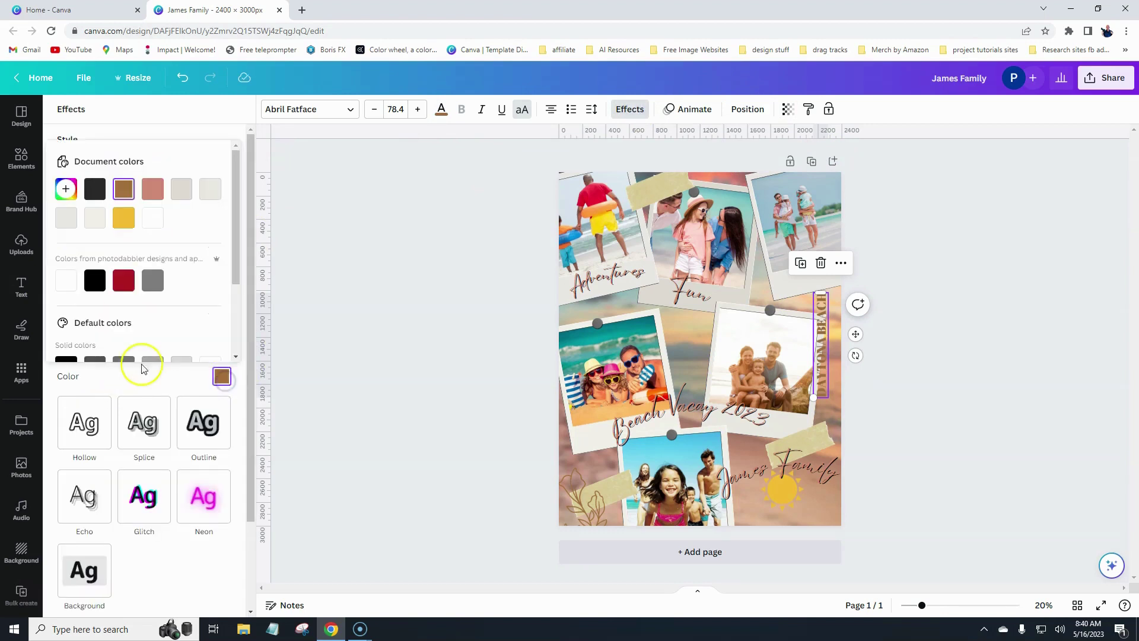
{"action": "left_click", "coordinate": [95, 280]}
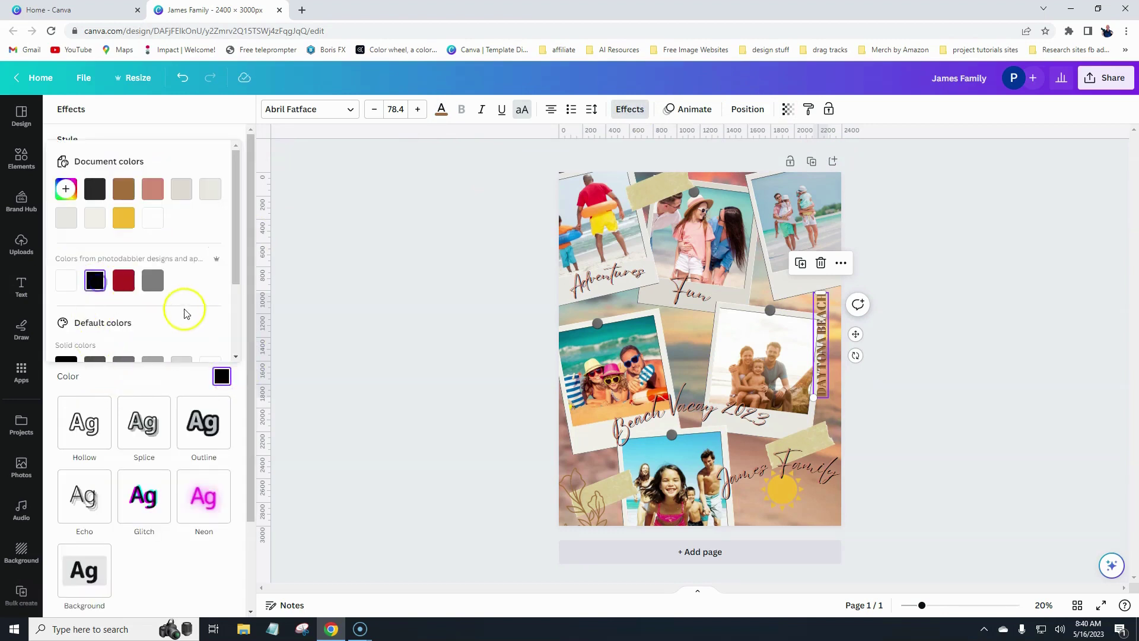
{"action": "left_click", "coordinate": [392, 324]}
{"action": "left_click", "coordinate": [391, 324]}
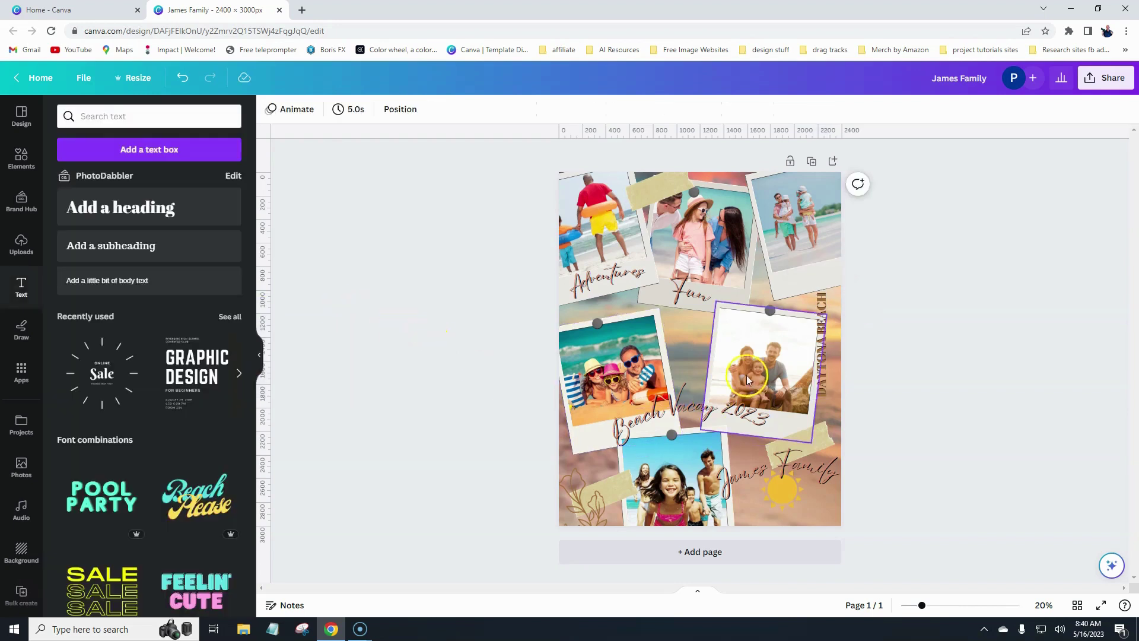
Rotate the heading back to horizontal and place it mid-page between the two middle Polaroids.
{"action": "left_click_drag", "start_coordinate": [828, 364], "coordinate": [831, 334]}
{"action": "left_click", "coordinate": [512, 386]}
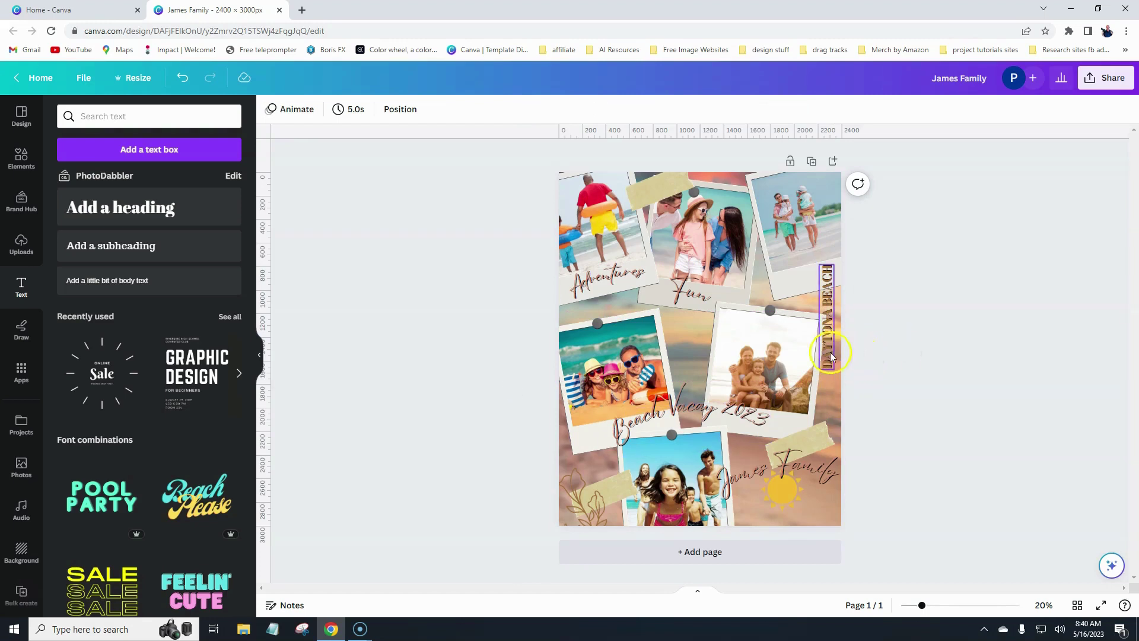
{"action": "left_click_drag", "start_coordinate": [828, 352], "coordinate": [696, 338]}
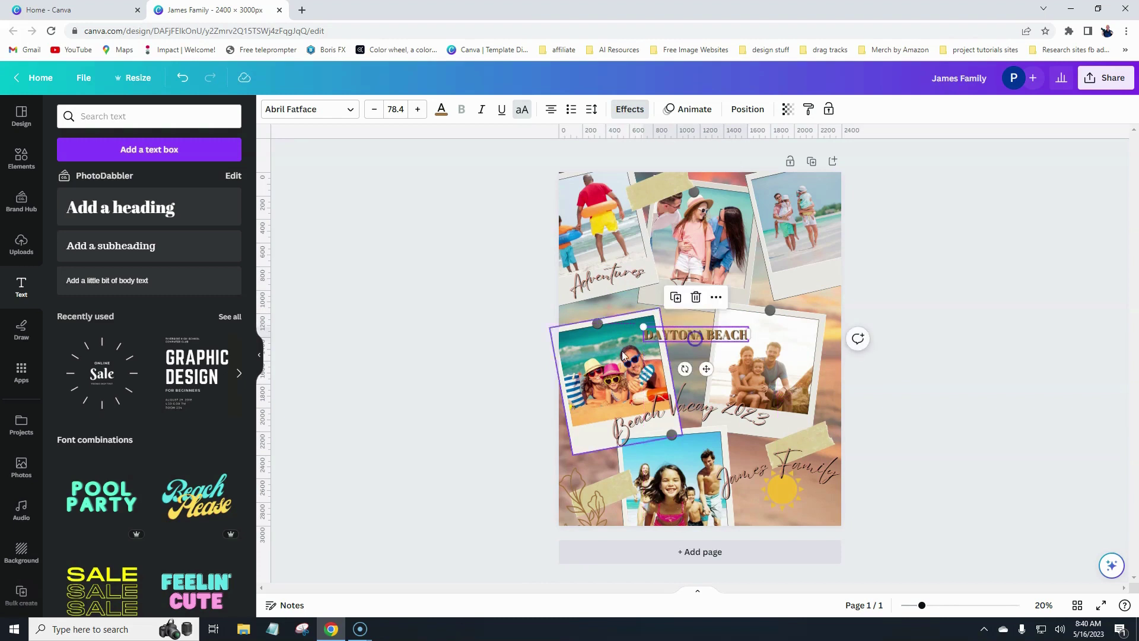
{"action": "left_click", "coordinate": [508, 362]}
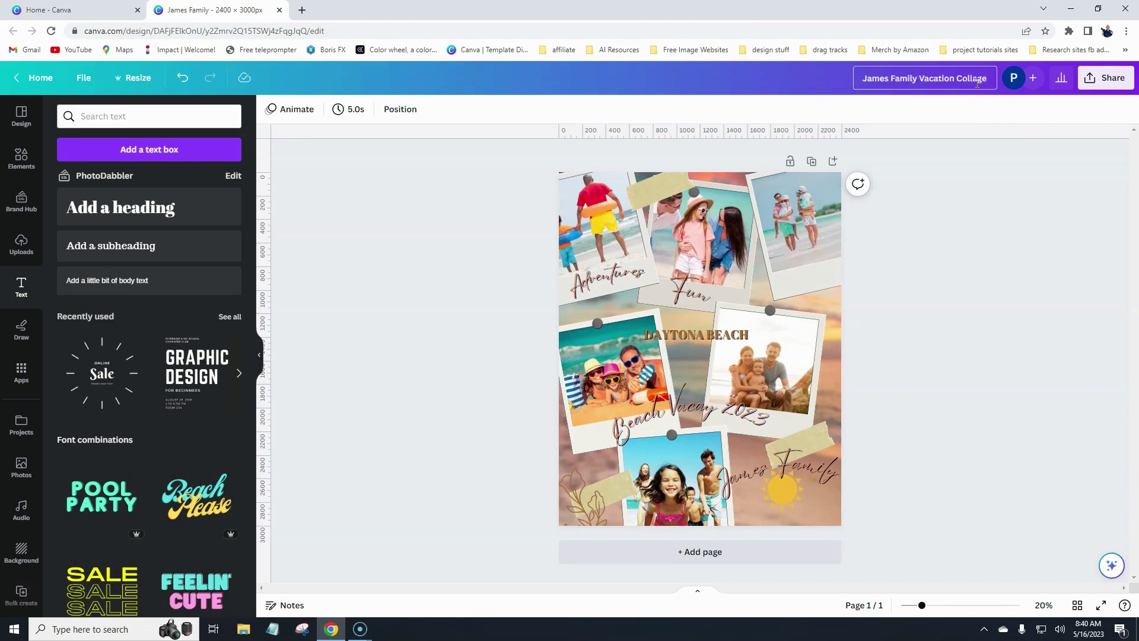
Download the collage as a JPG at size 1 (2,400 × 3,000 px) with quality 100.
{"action": "left_click", "coordinate": [1104, 77]}
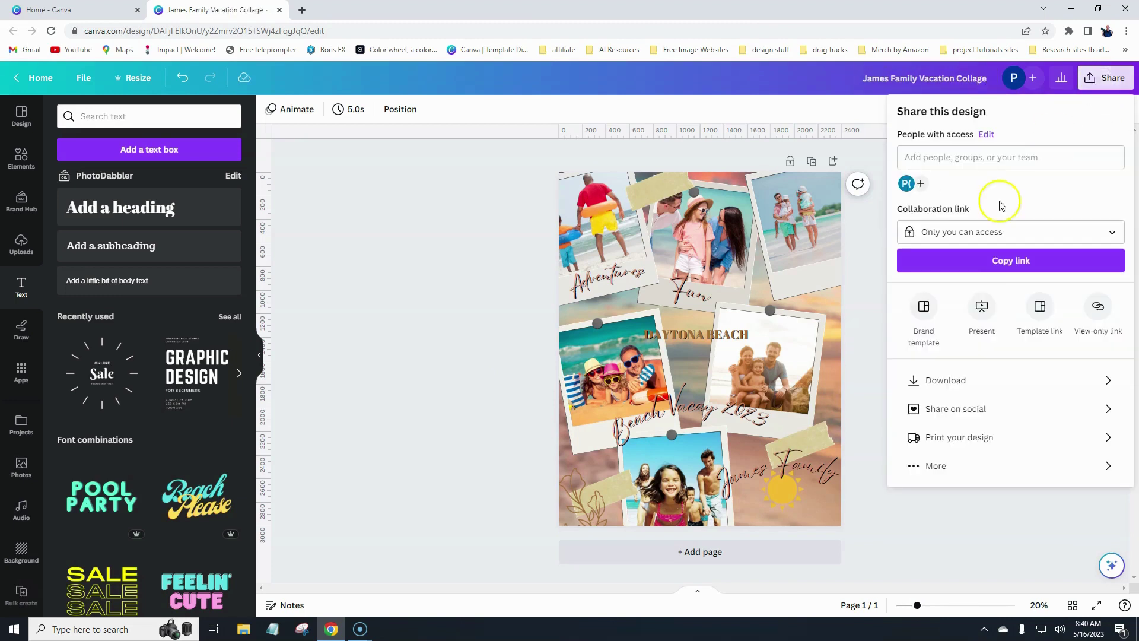
{"action": "left_click", "coordinate": [934, 380]}
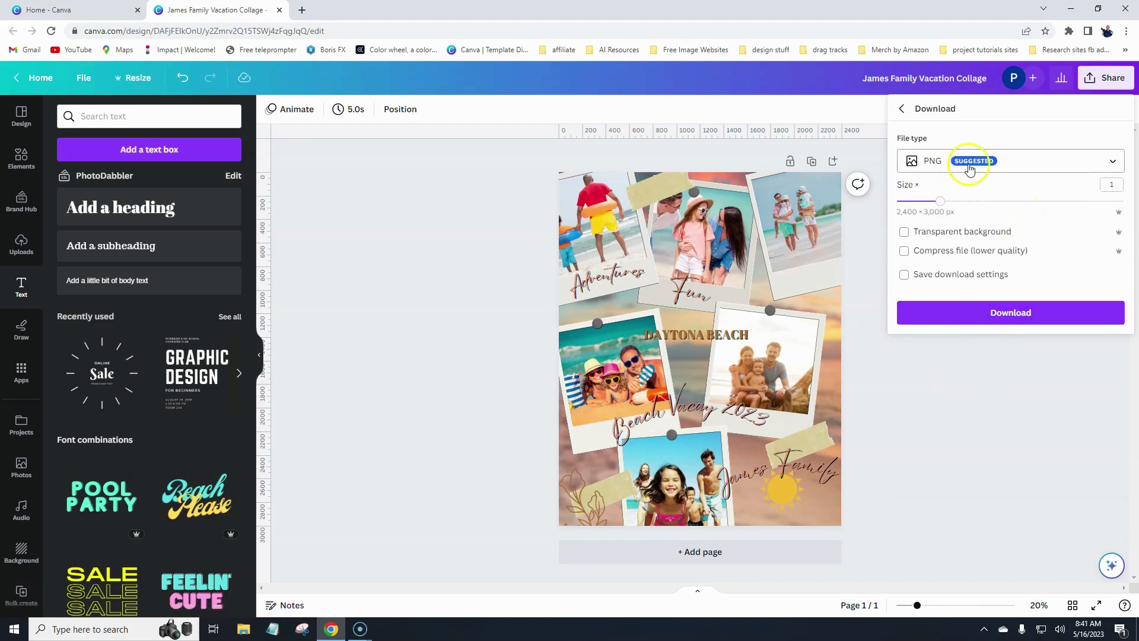
{"action": "left_click", "coordinate": [992, 166]}
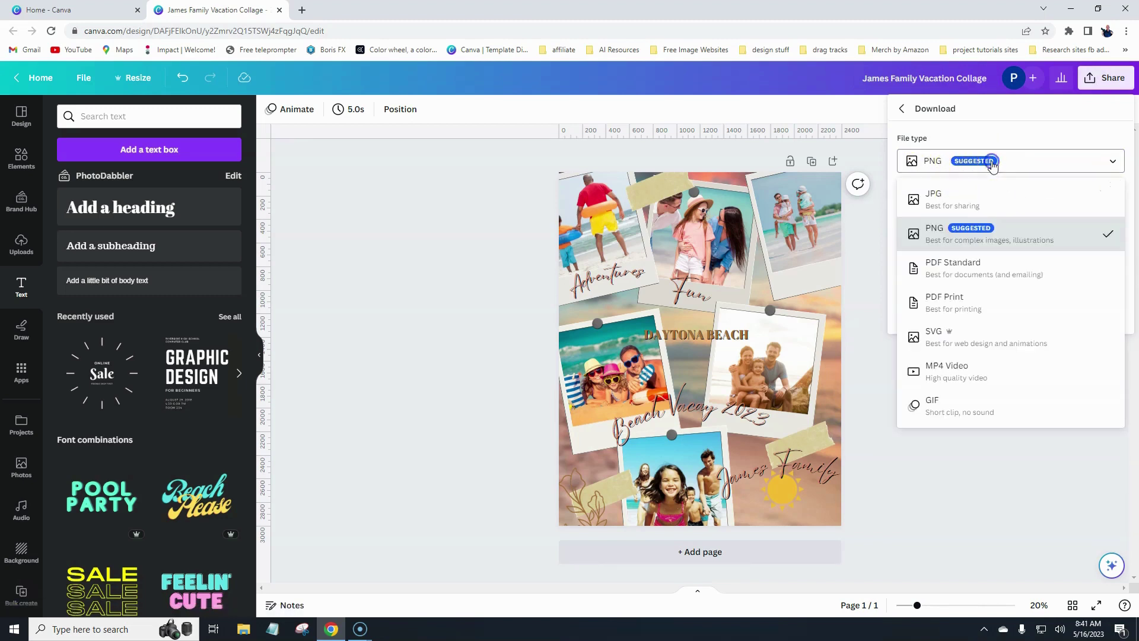
{"action": "left_click", "coordinate": [988, 166]}
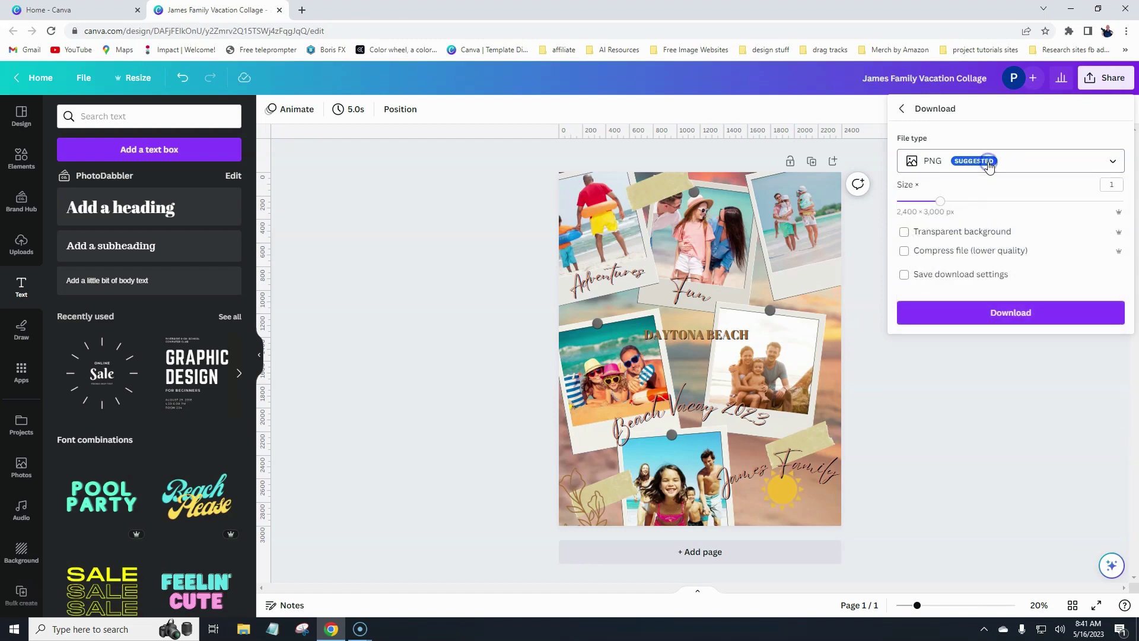
{"action": "left_click", "coordinate": [952, 164]}
{"action": "left_click", "coordinate": [938, 191]}
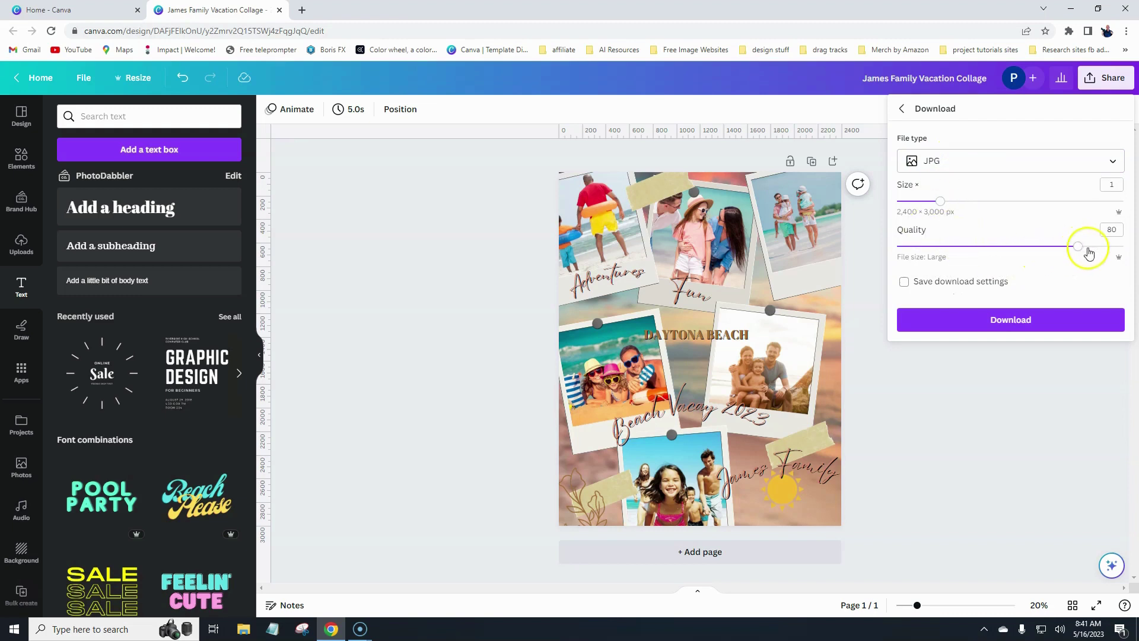
{"action": "left_click_drag", "start_coordinate": [1080, 251], "coordinate": [1123, 249]}
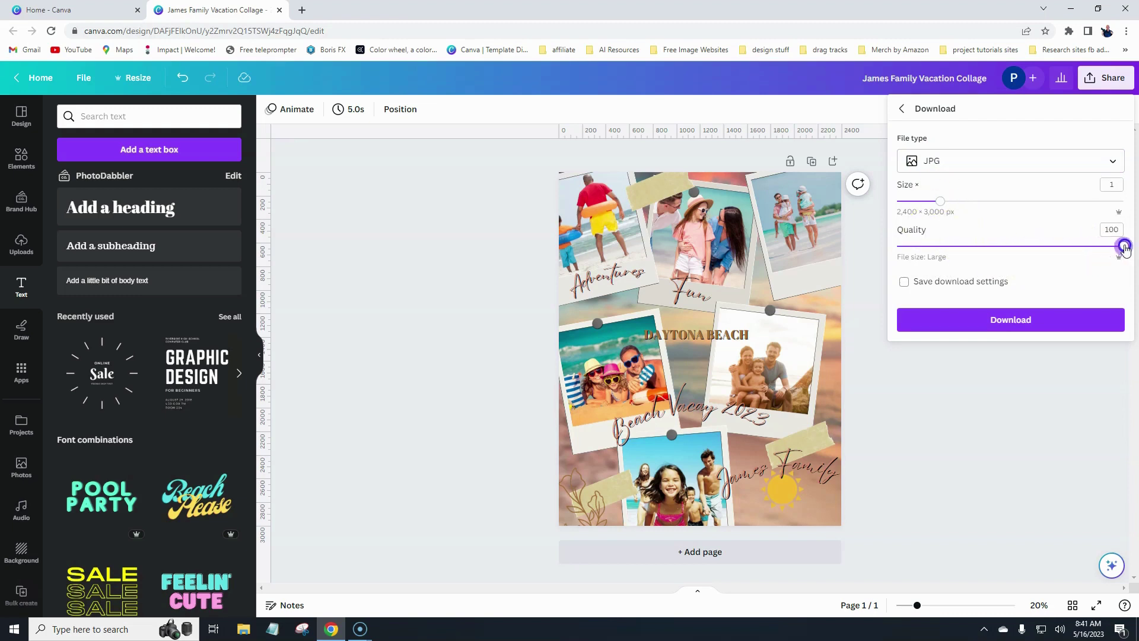
{"action": "left_click", "coordinate": [985, 328]}
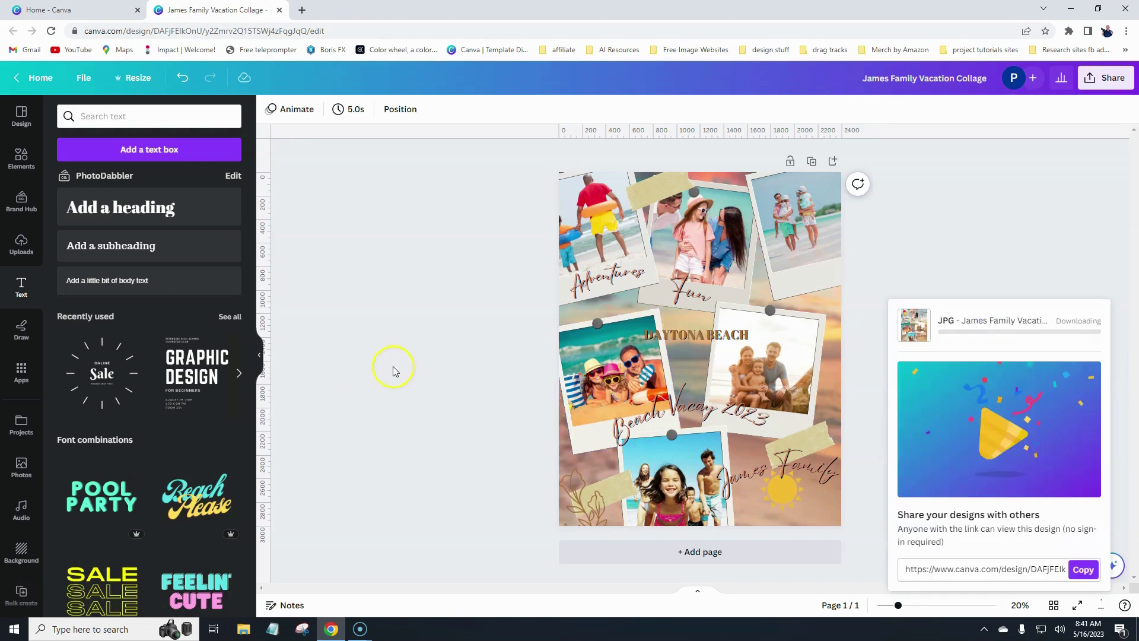